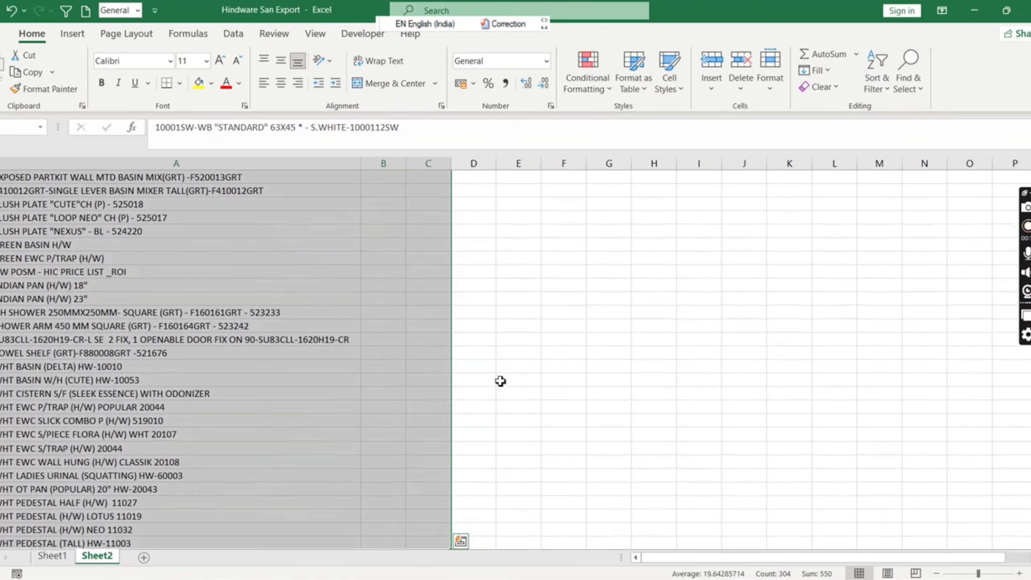
# Step: Copy the product, inward and outward columns from the Hindware San Export workbook and paste them under Product Name/Description in the stock workbook's Data sheet
pyautogui.hotkey('ctrl', 'c')
pyautogui.hotkey('alt', 'Tab')
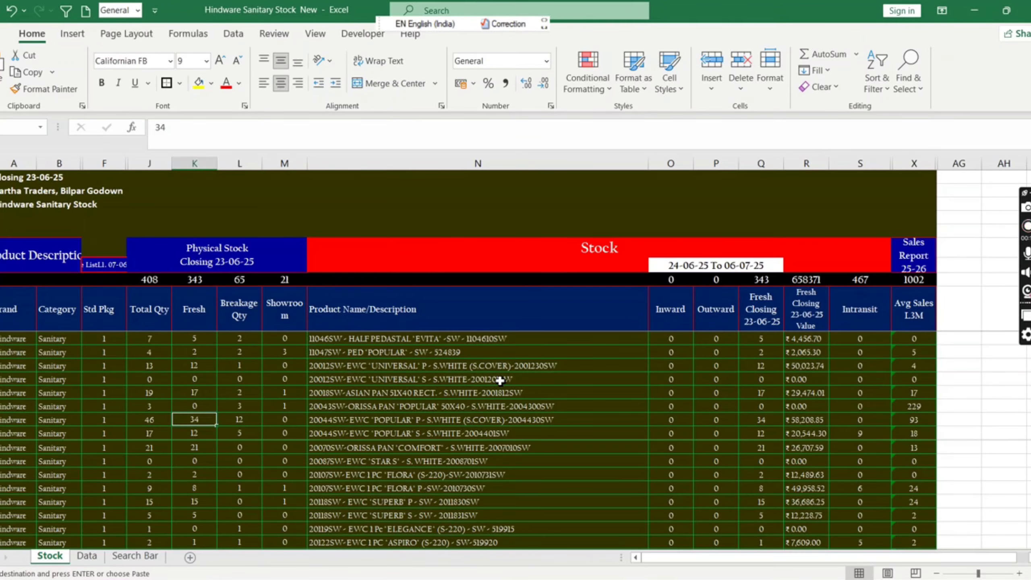
pyautogui.click(85, 559)
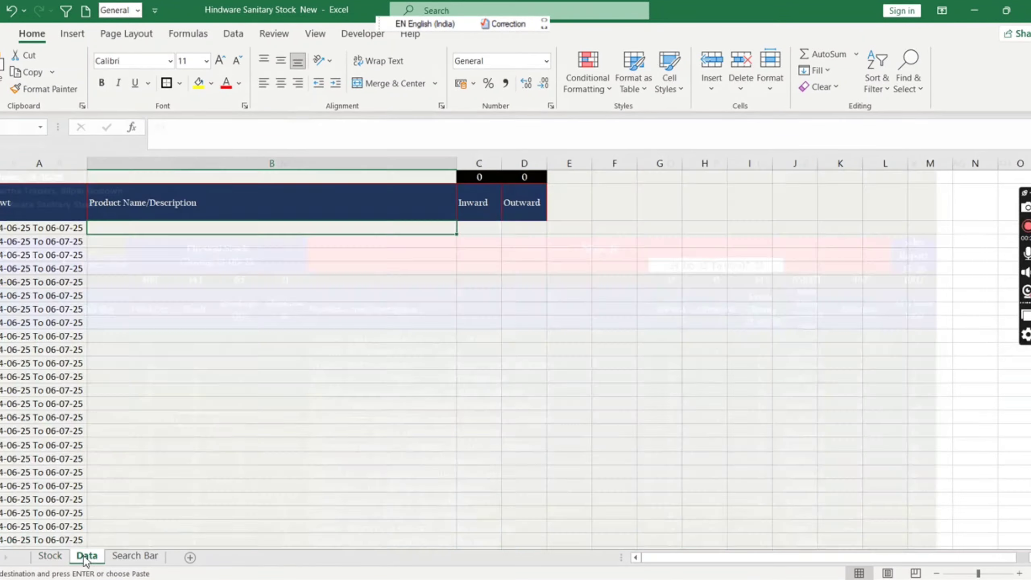
pyautogui.click(49, 557)
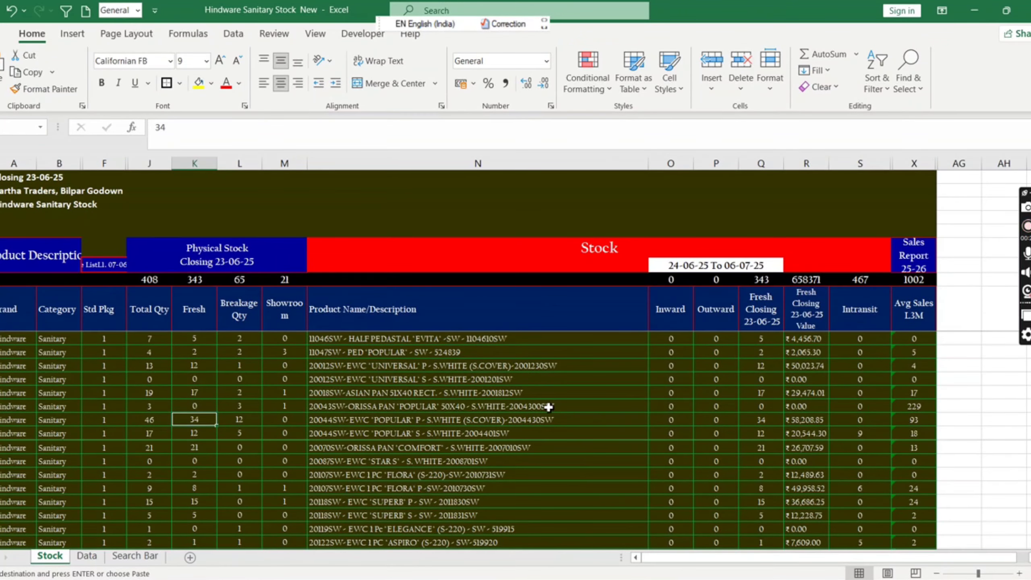
pyautogui.click(87, 557)
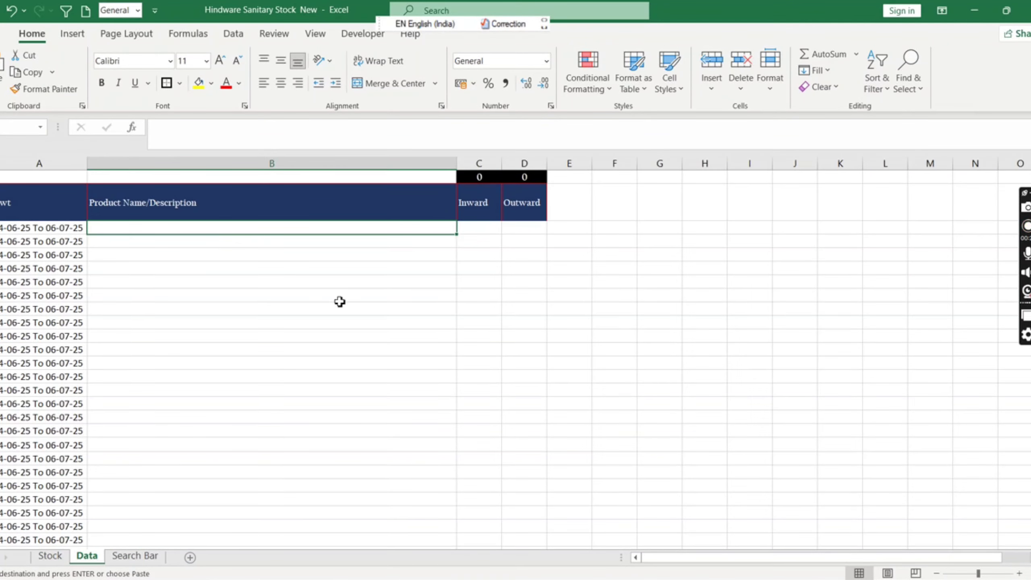
pyautogui.hotkey('ctrl', 'v')
pyautogui.press('Up')
pyautogui.press('Up')
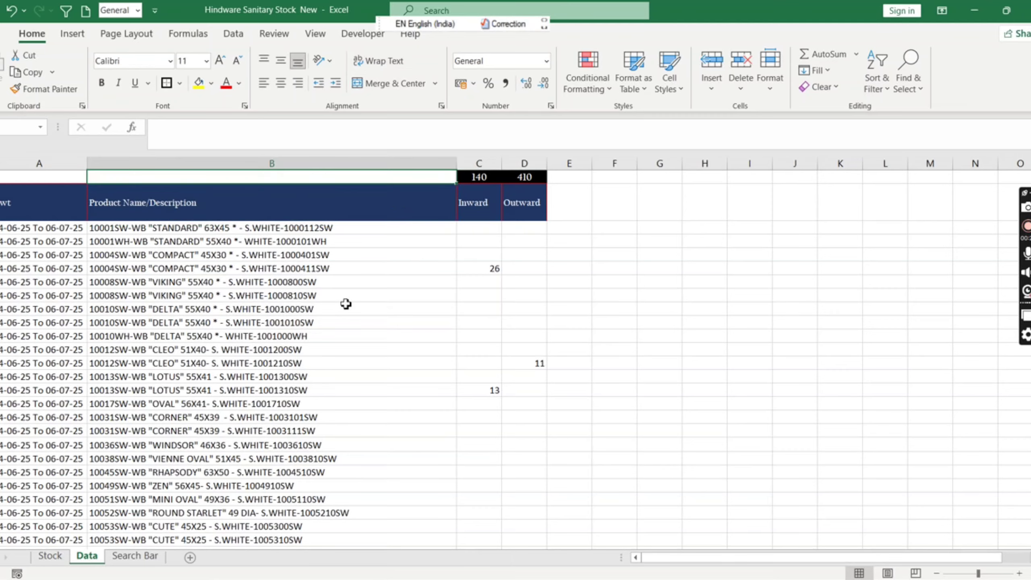
# Step: Compare the Inward and Outward totals on the Stock sheet with those on the Data sheet
pyautogui.press('Right')
pyautogui.press('Right')
pyautogui.hotkey('ctrl', 'pageup')
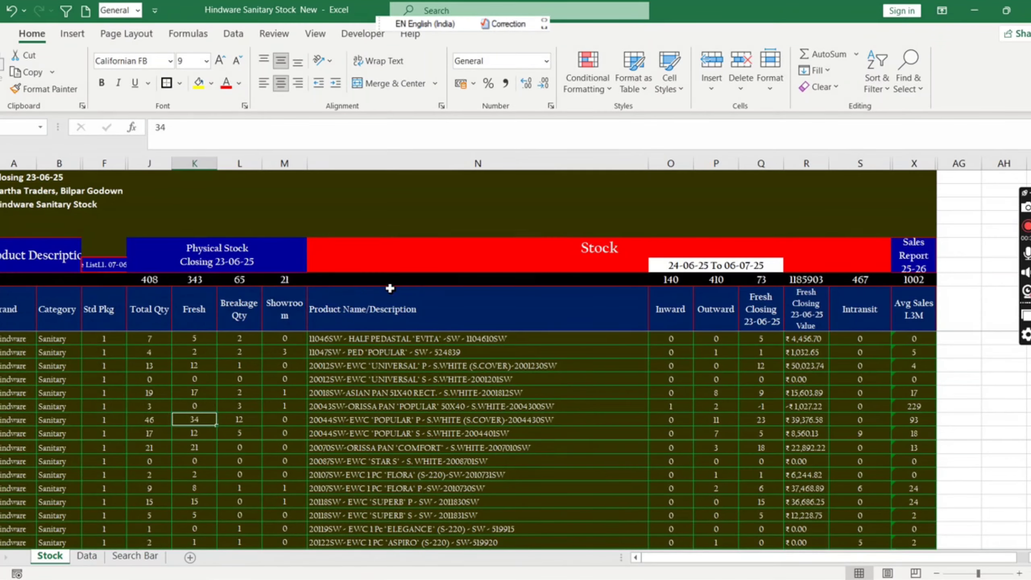
pyautogui.click(673, 281)
pyautogui.click(726, 280)
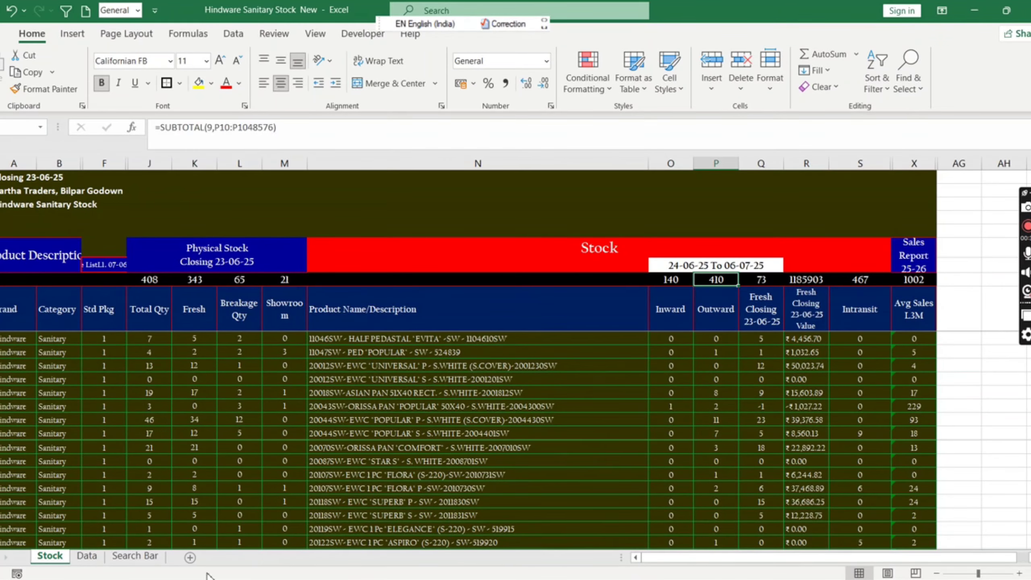
pyautogui.click(88, 557)
pyautogui.click(479, 177)
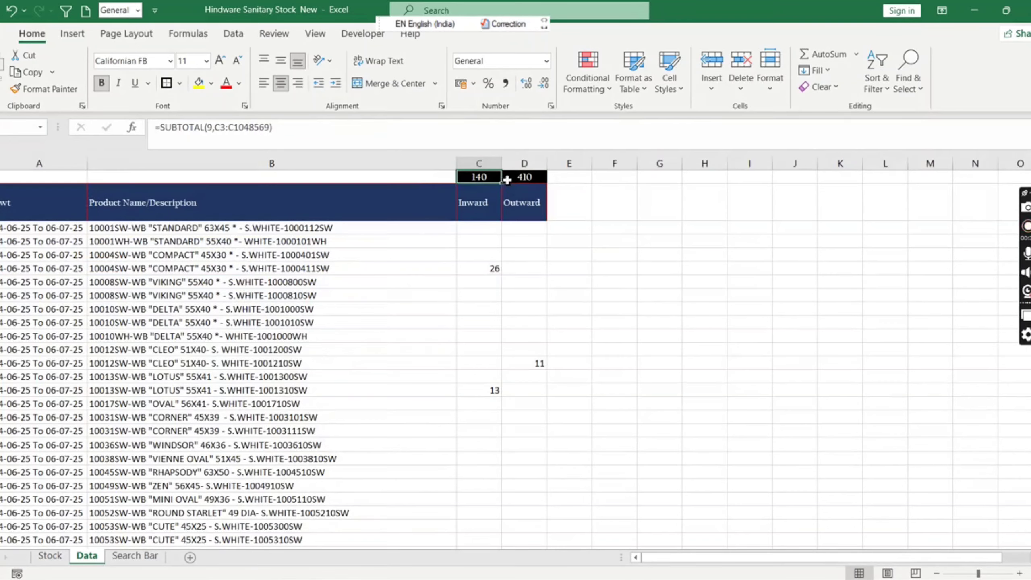
pyautogui.click(58, 559)
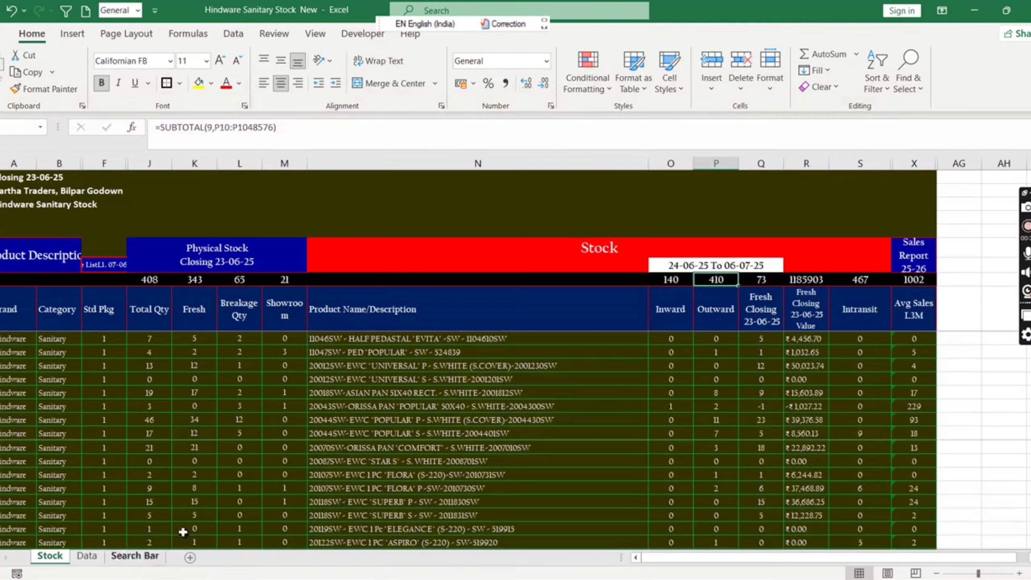
# Step: Examine the Stock sheet's column headers from Brand through the Physical Stock group to Product Name/Description, Inward and Outward
pyautogui.click(495, 324)
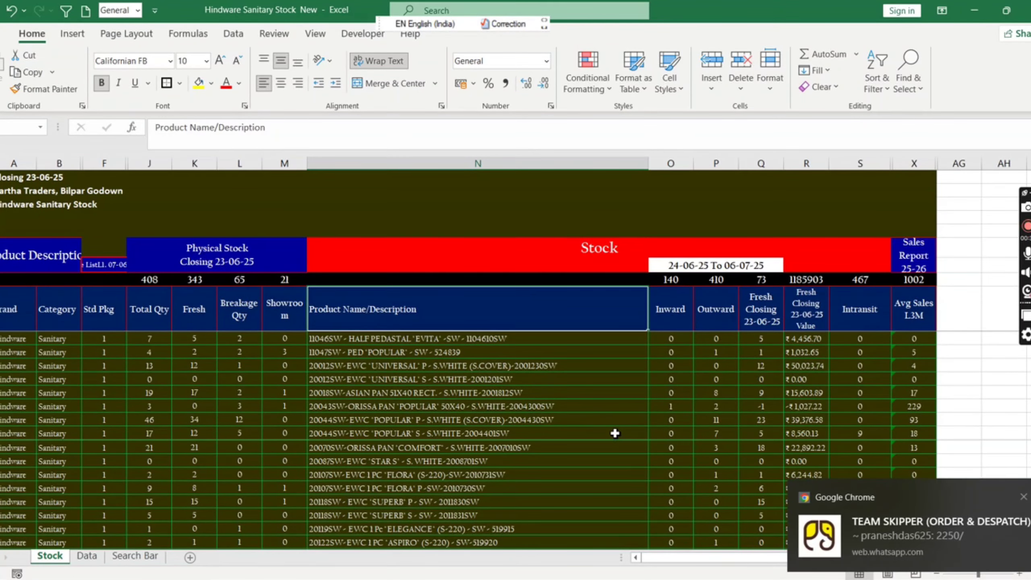
pyautogui.press('Left')
pyautogui.press('Left')
pyautogui.press('Left')
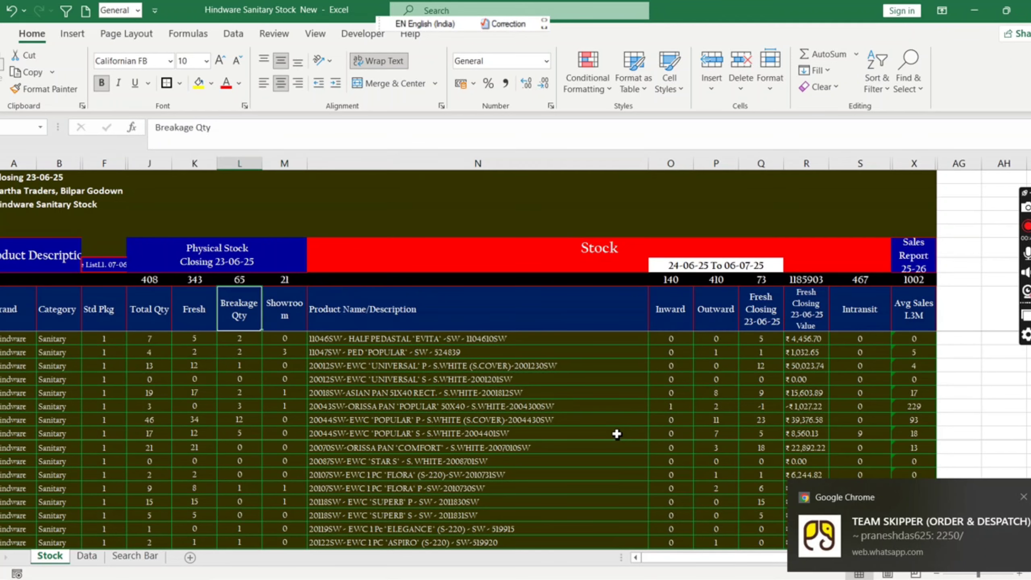
pyautogui.hotkey('ctrl', 'Left')
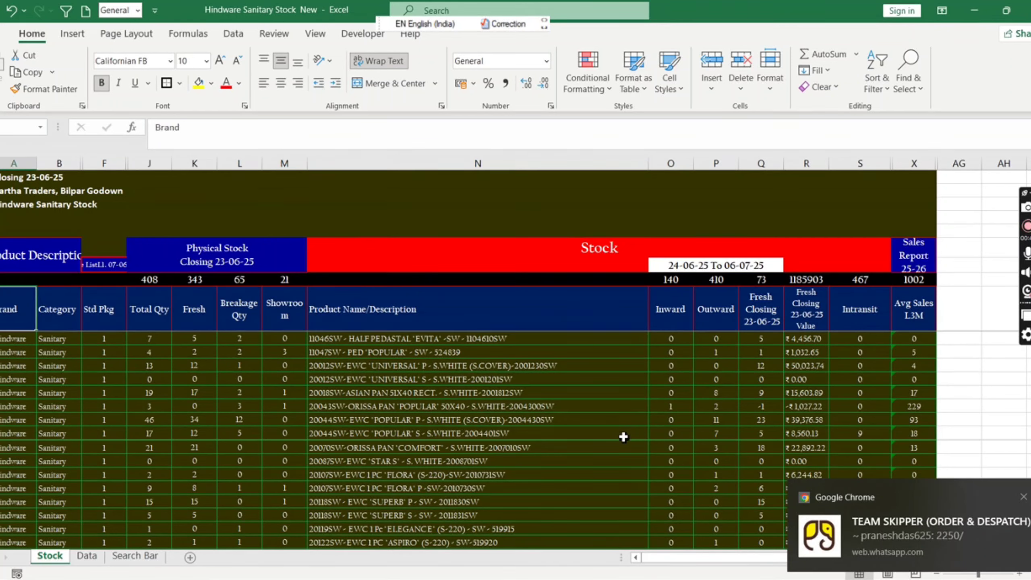
pyautogui.press('Right')
pyautogui.press('Right')
pyautogui.press('Right')
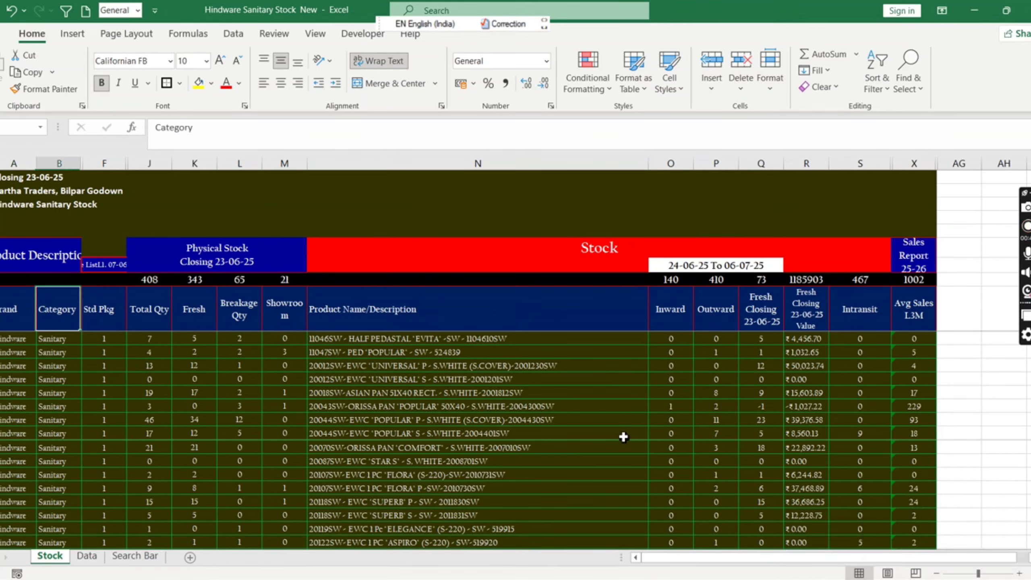
pyautogui.press('Right')
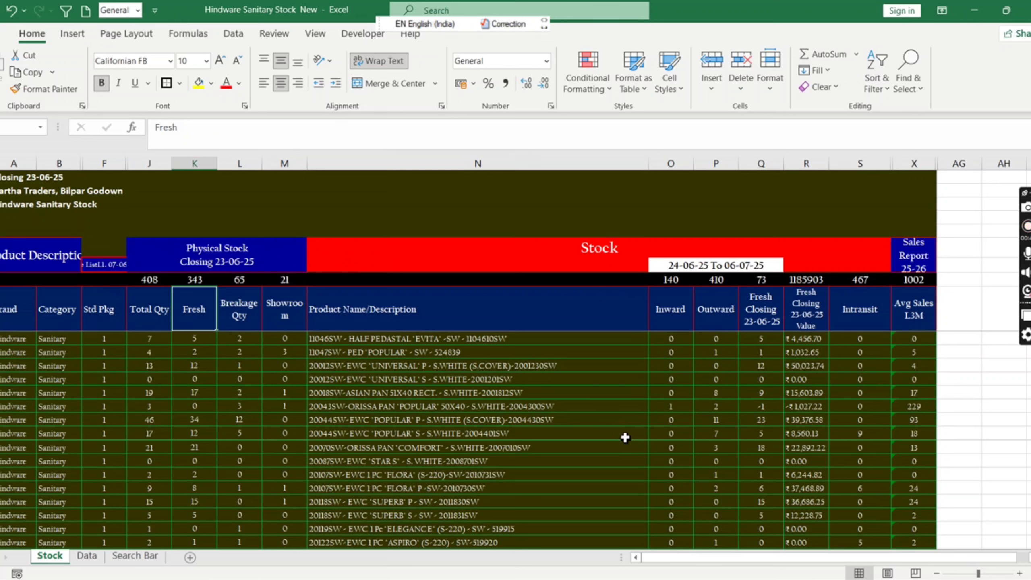
pyautogui.press('Right')
pyautogui.press('Right')
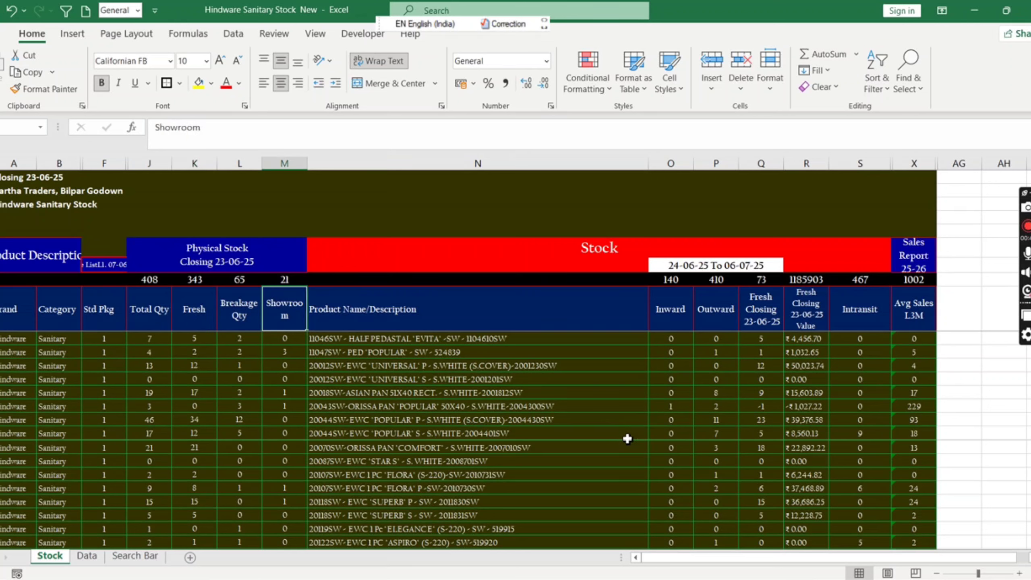
pyautogui.press('Right')
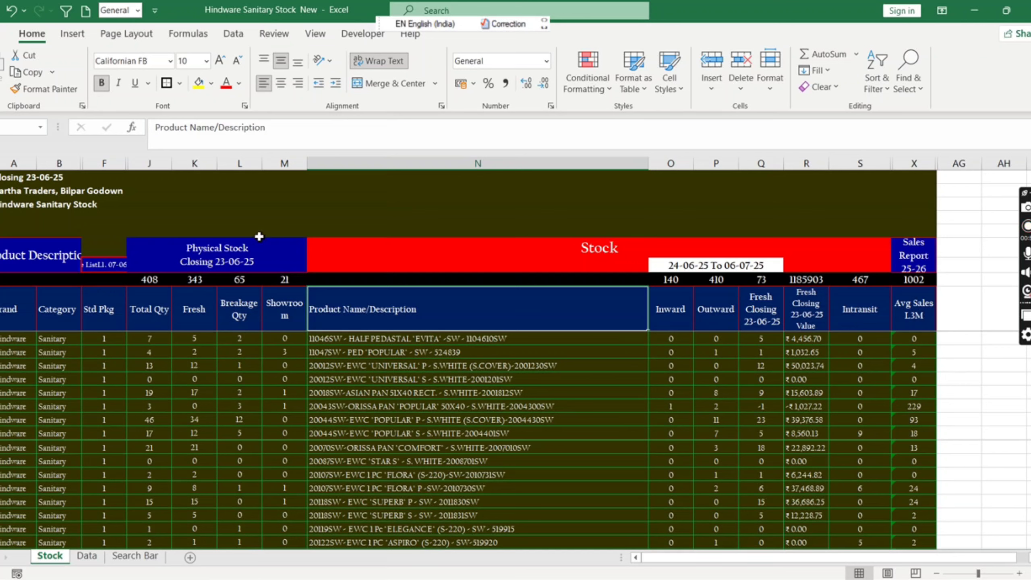
pyautogui.click(204, 254)
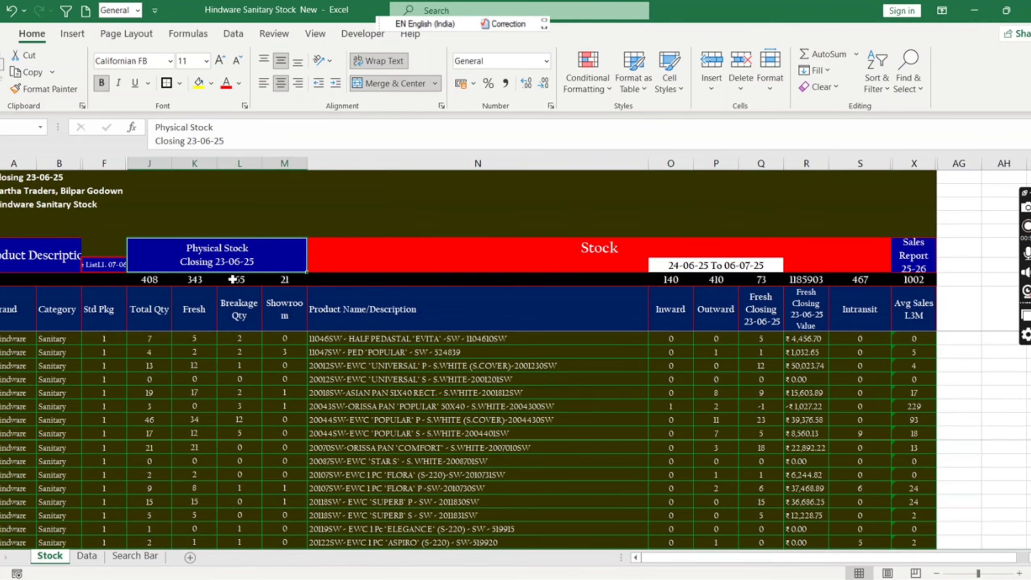
pyautogui.click(681, 297)
pyautogui.click(720, 314)
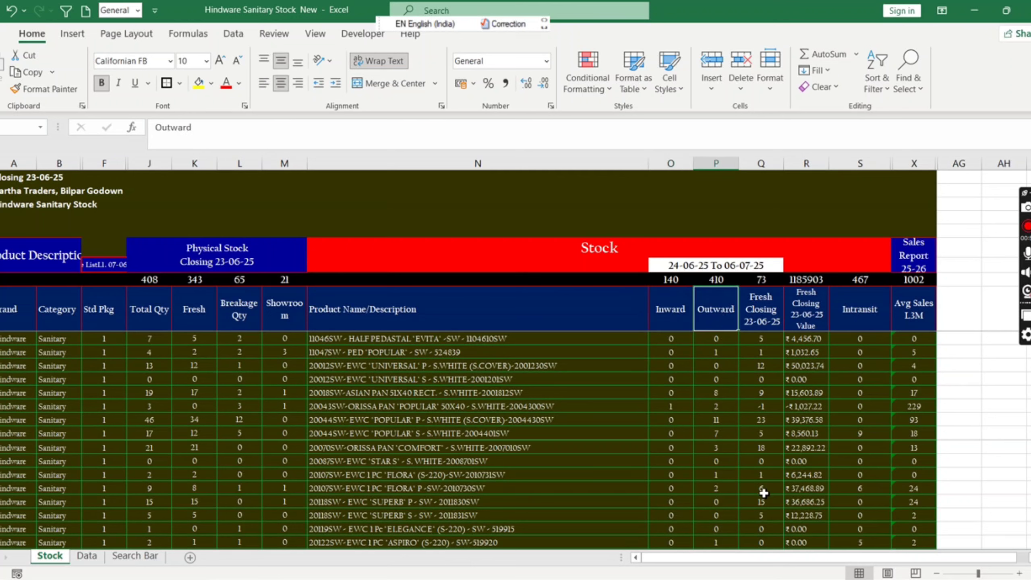
# Step: Change the date in the Fresh Closing column header of the Stock sheet to 06-07-25
pyautogui.click(762, 317)
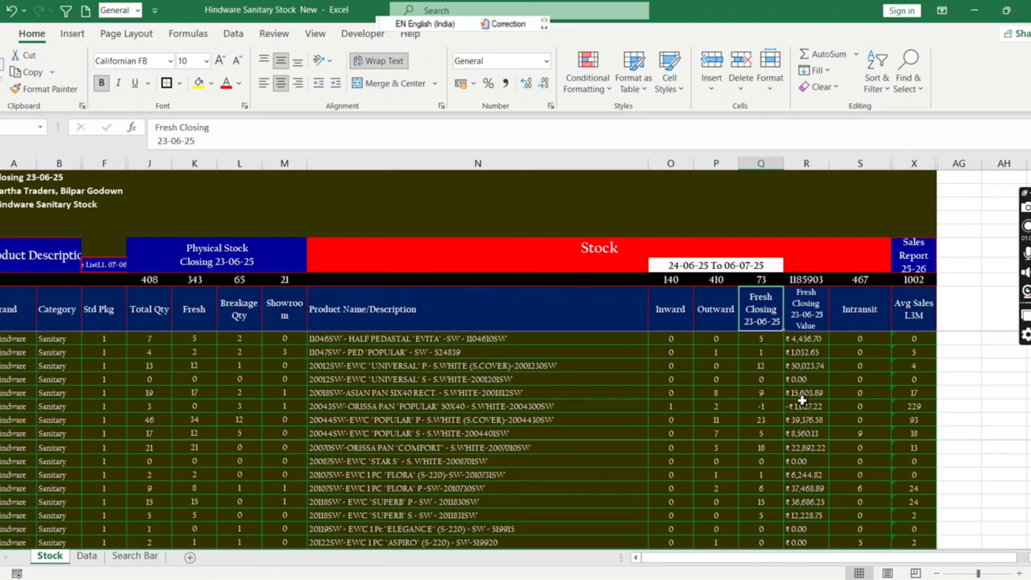
pyautogui.click(182, 140)
pyautogui.press('BackSpace')
pyautogui.write('7-')
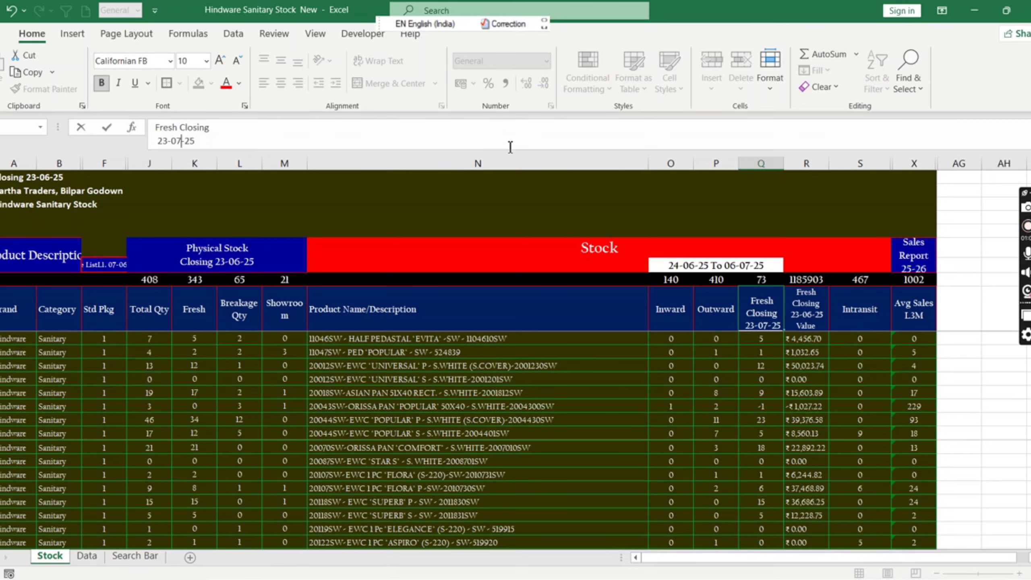
pyautogui.write('06')
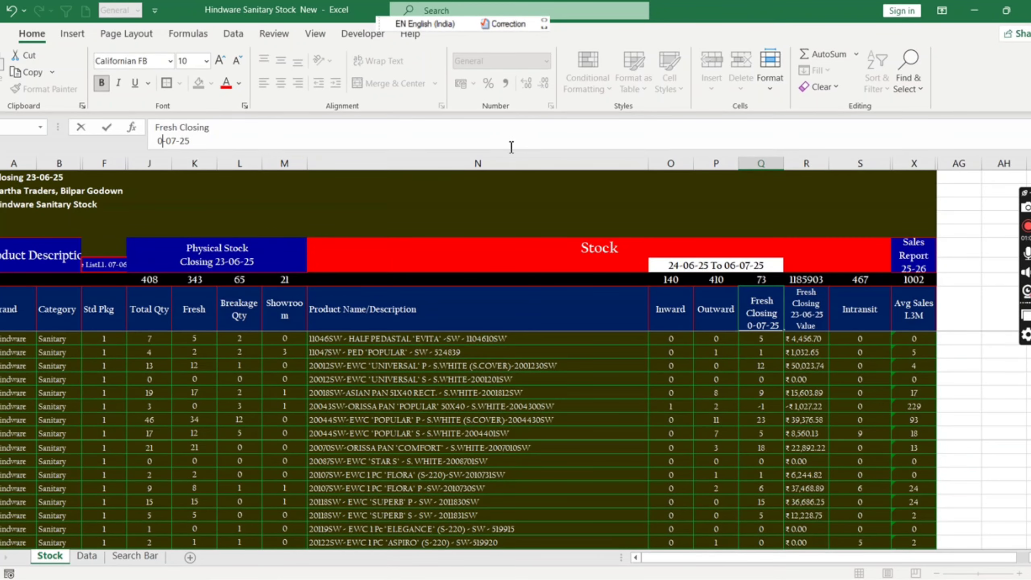
pyautogui.press('Return')
pyautogui.press('Up')
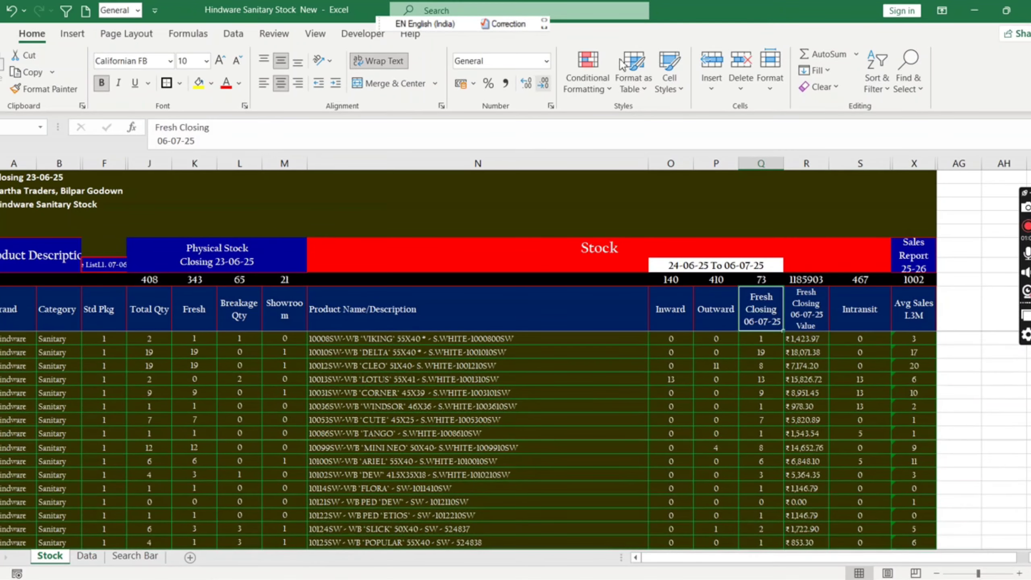
# Step: Unhide the columns between Intransit and Avg Sales L3M on the Stock sheet
pyautogui.click(709, 265)
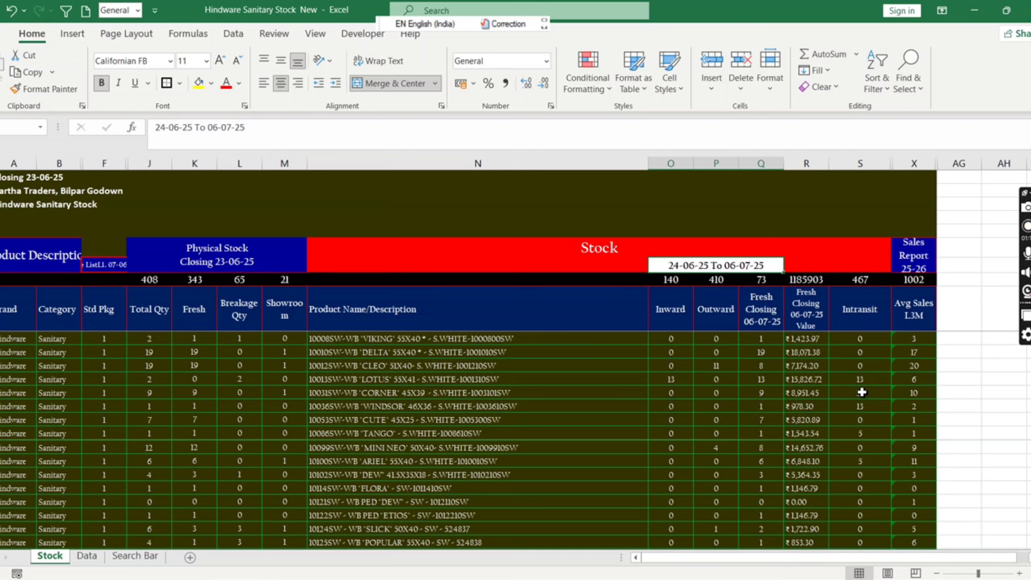
pyautogui.click(853, 319)
pyautogui.click(915, 315)
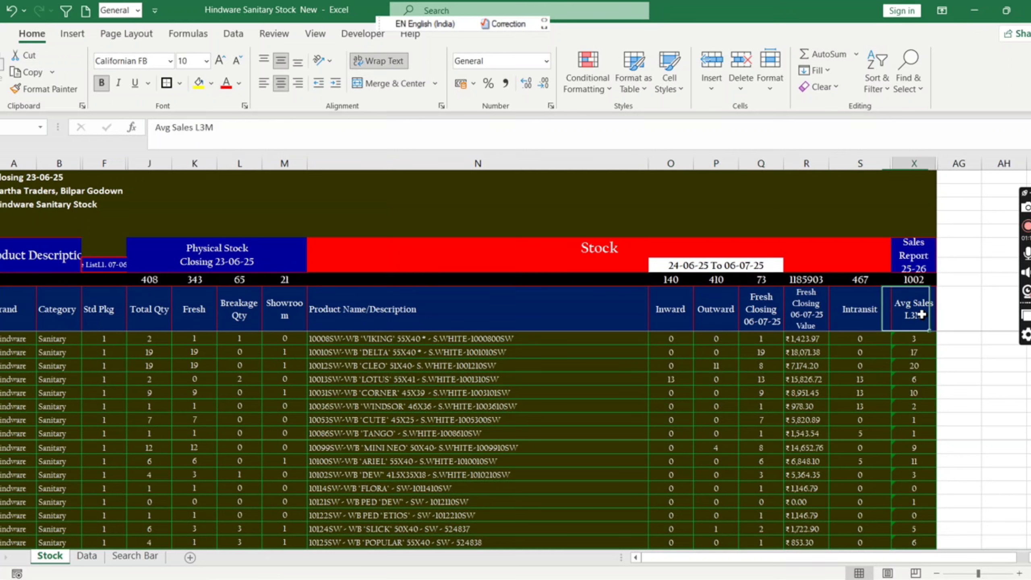
pyautogui.click(521, 311)
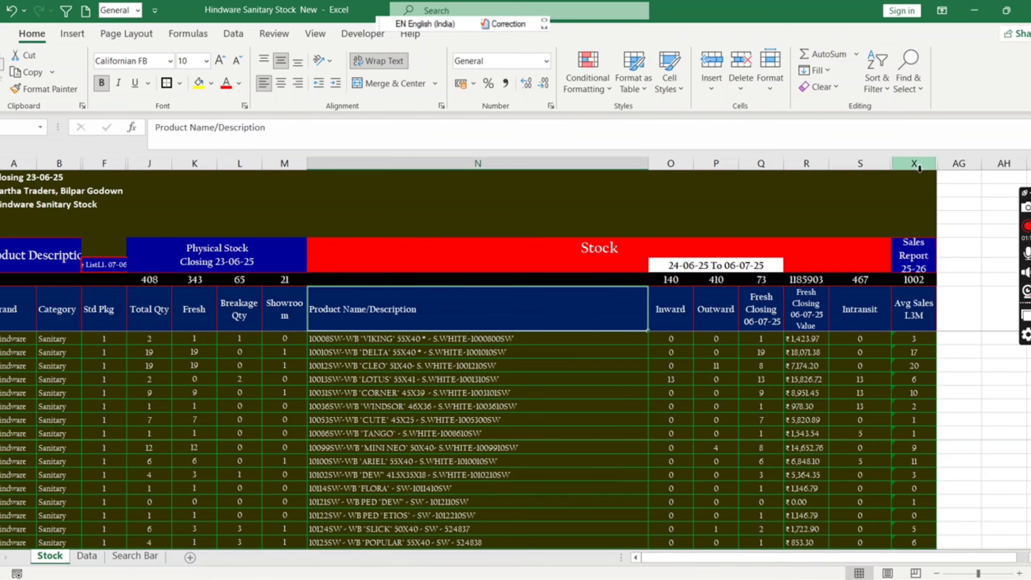
pyautogui.click(900, 164)
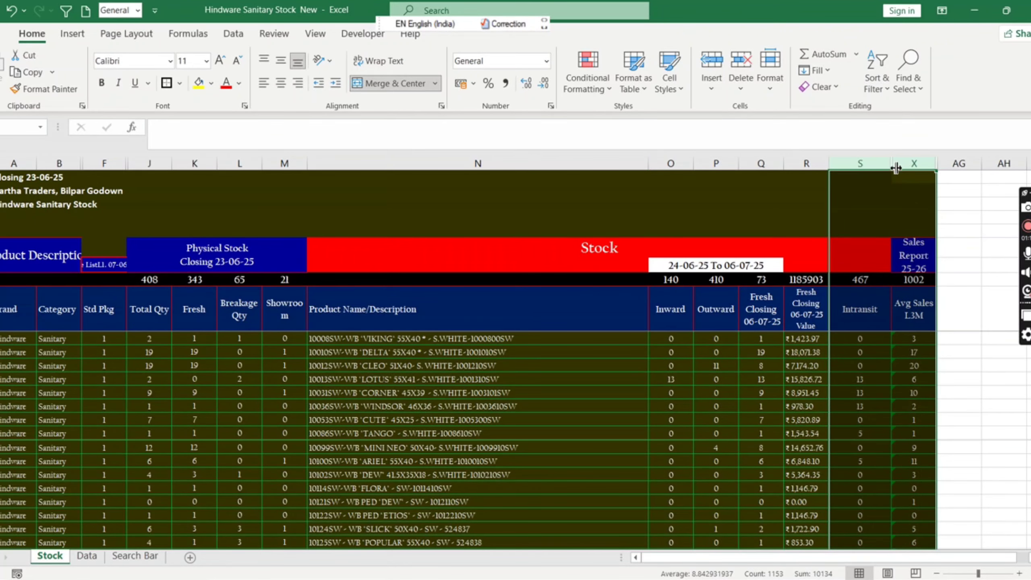
pyautogui.rightClick(896, 167)
pyautogui.click(934, 405)
pyautogui.click(826, 420)
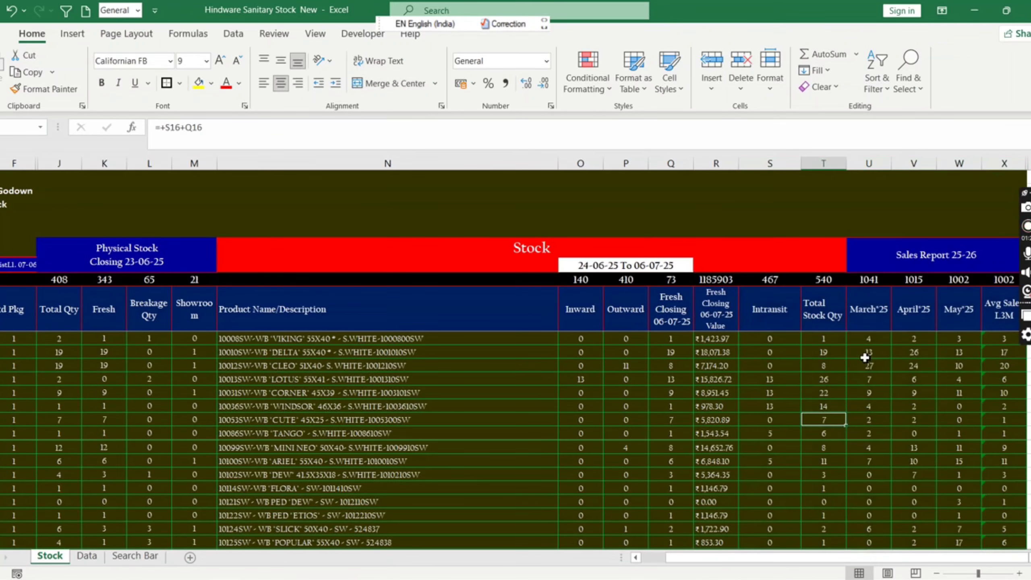
# Step: Hide the Intransit and Total Stock Qty columns
pyautogui.moveTo(836, 167); pyautogui.dragTo(785, 166)
pyautogui.rightClick(785, 167)
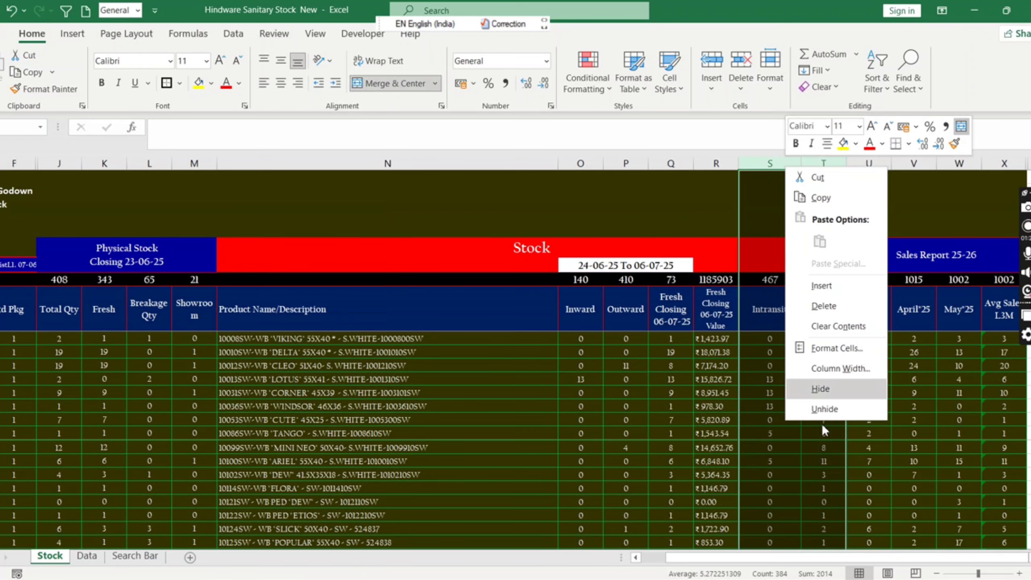
pyautogui.click(832, 395)
# Step: Review the Fresh Closing header, the March'25, April'25 and May'25 sales headers, and the Avg Sales L3M header
pyautogui.click(716, 309)
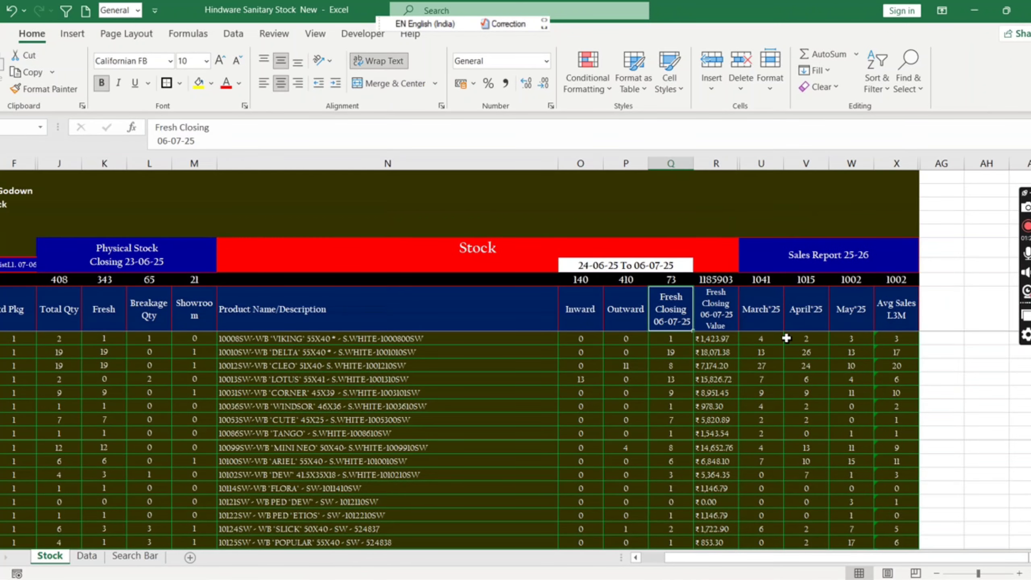
pyautogui.click(761, 308)
pyautogui.click(821, 317)
pyautogui.click(852, 318)
pyautogui.click(899, 313)
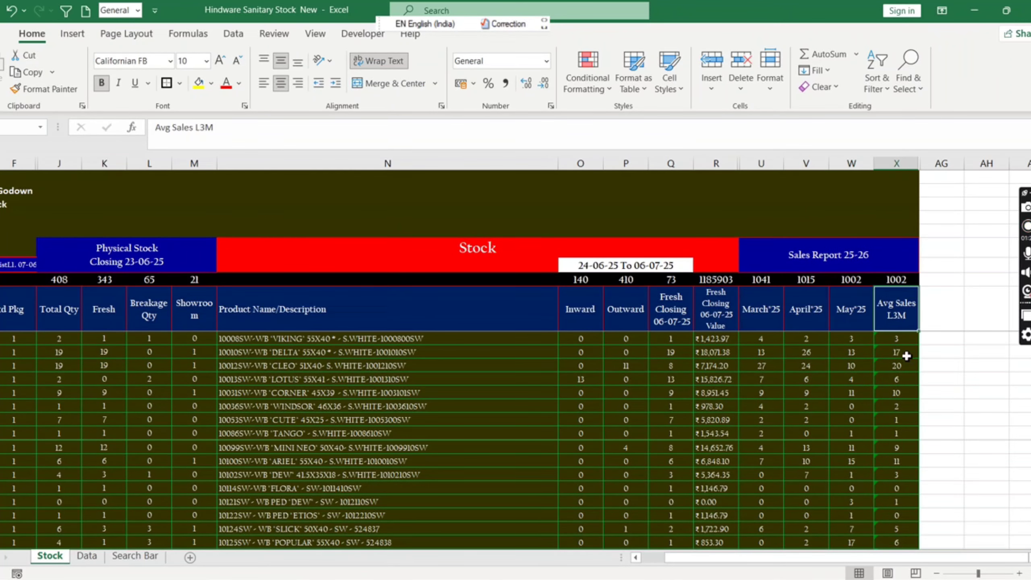
pyautogui.click(357, 315)
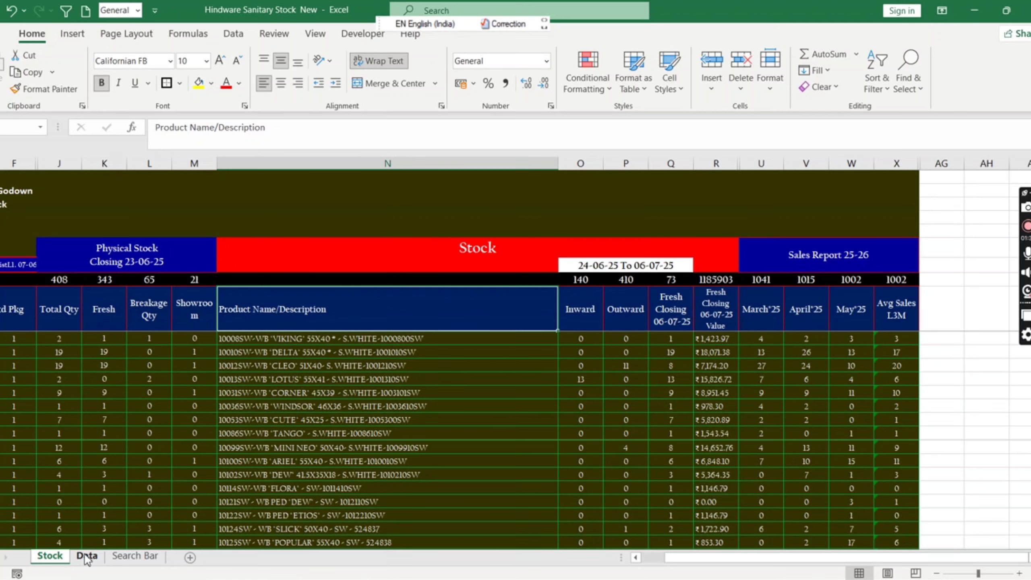
# Step: Clear all entries under the Inward and Outward headers on the Stock sheet
pyautogui.click(571, 320)
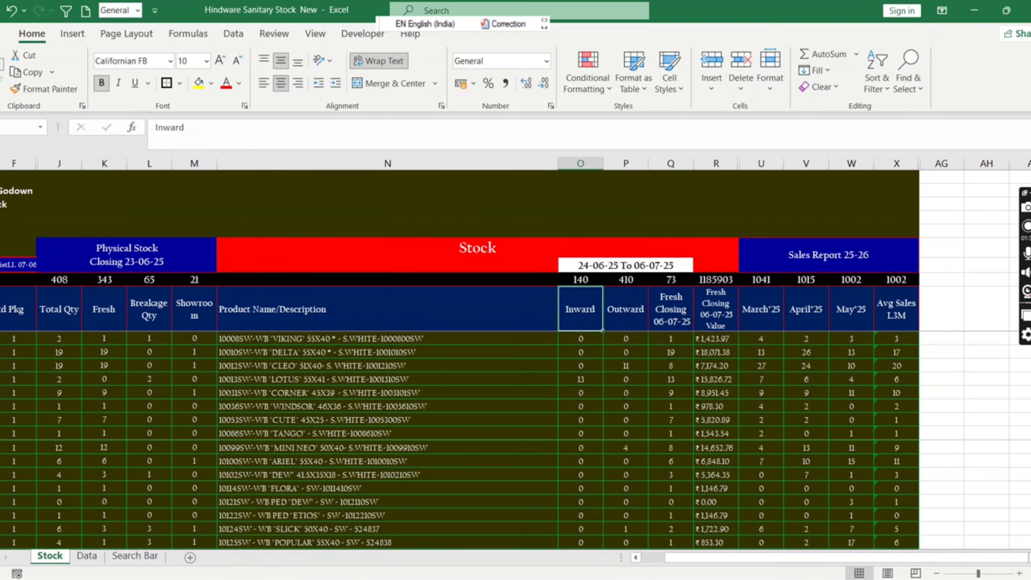
pyautogui.press('Down')
pyautogui.hotkey('shift', 'Right')
pyautogui.hotkey('ctrl', 'shift', 'Down')
pyautogui.press('Delete')
pyautogui.press('Up')
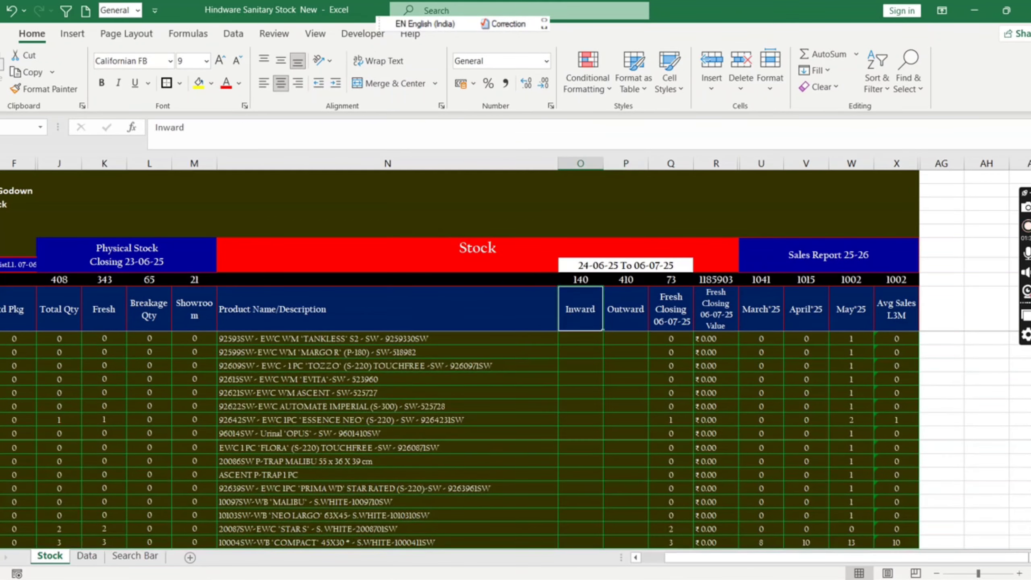
# Step: Inspect the Data sheet's Inward and Outward totals and its first product entry
pyautogui.press('Down')
pyautogui.hotkey('ctrl', 'pagedown')
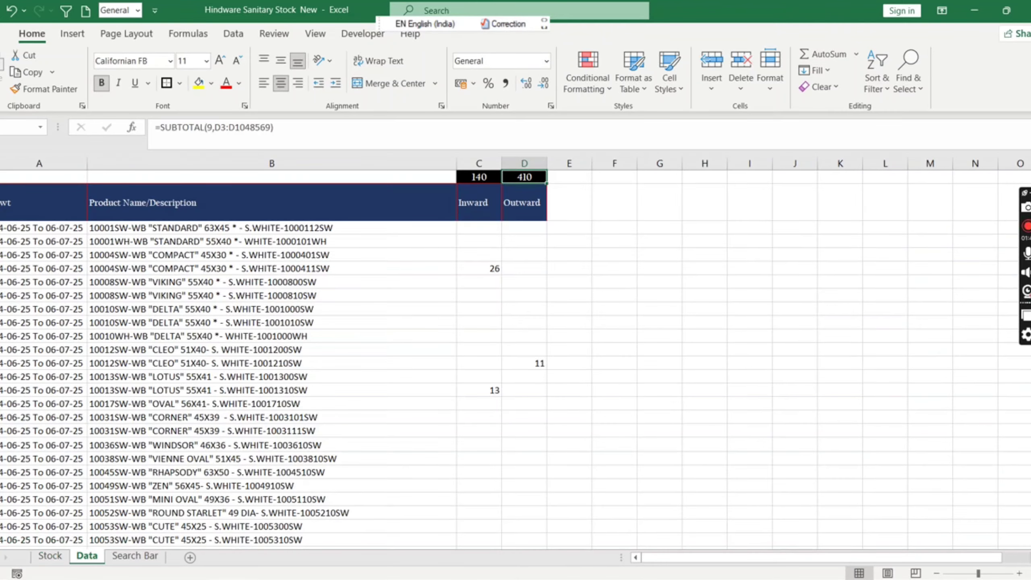
pyautogui.press('Right')
pyautogui.press('Left')
pyautogui.press('Left')
pyautogui.press('Down')
pyautogui.press('Down')
pyautogui.press('Left')
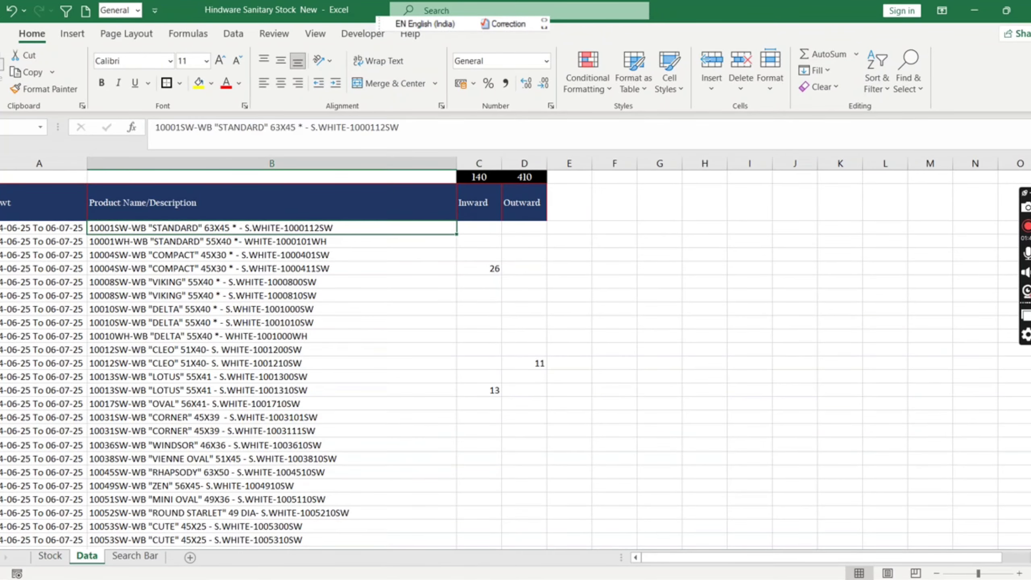
# Step: Clear all product names and their Inward and Outward quantities from row 3 down on the Data sheet
pyautogui.hotkey('shift', 'Right')
pyautogui.hotkey('shift', 'Right')
pyautogui.hotkey('ctrl', 'shift', 'Down')
pyautogui.hotkey('ctrl', 'Up')
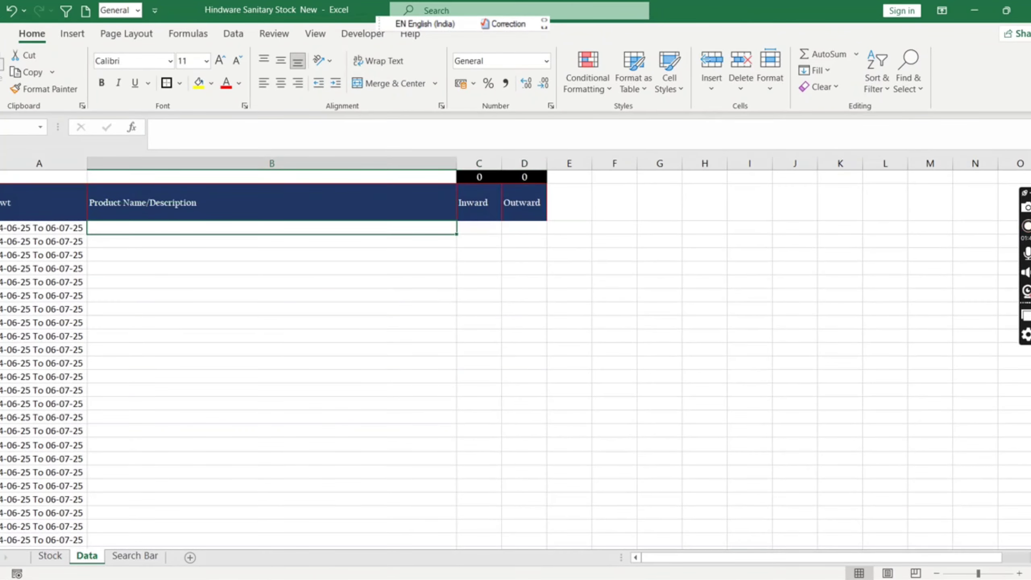
# Step: Begin a SUMIFS formula in cell O10, the first Inward cell on the Stock sheet
pyautogui.hotkey('ctrl', 'pageup')
pyautogui.press('Up')
pyautogui.press('Up')
pyautogui.press('Up')
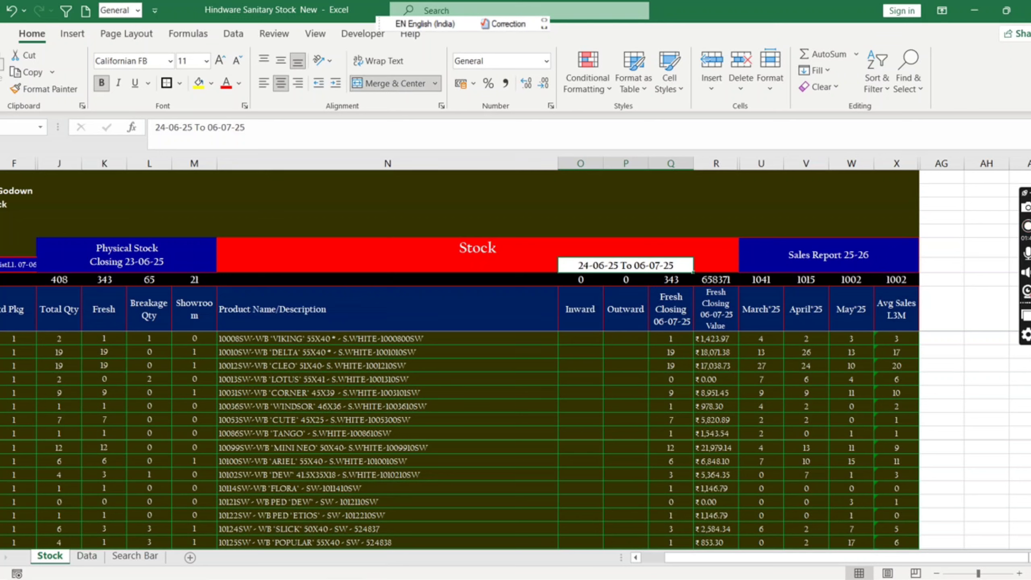
pyautogui.press('Down')
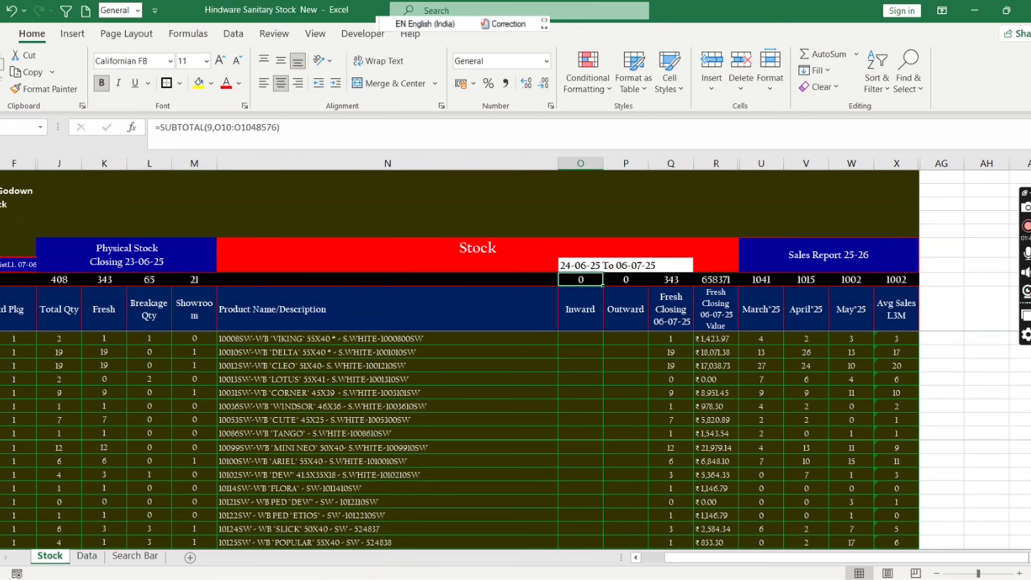
pyautogui.press('Down')
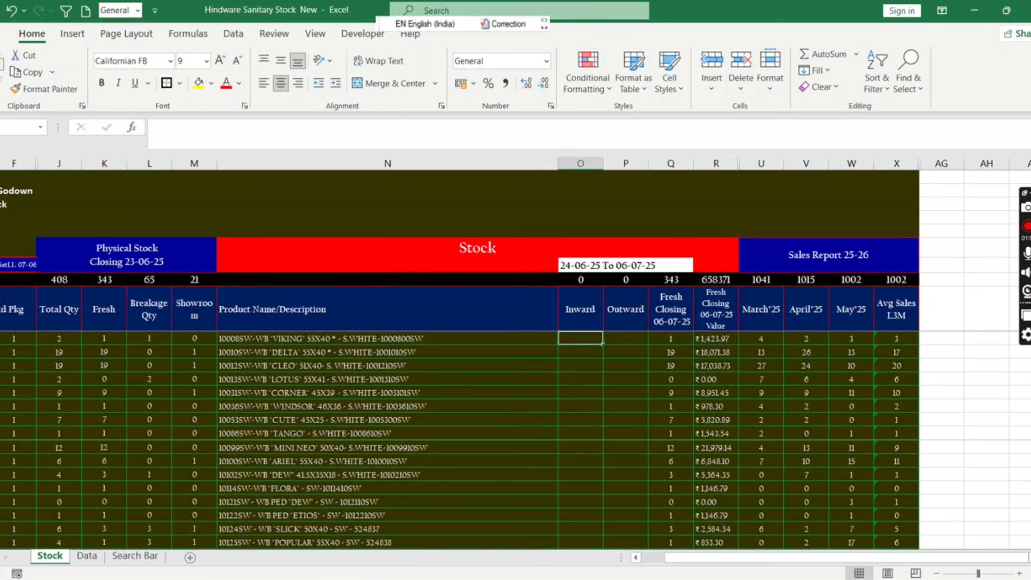
pyautogui.write('=SUMIFS')
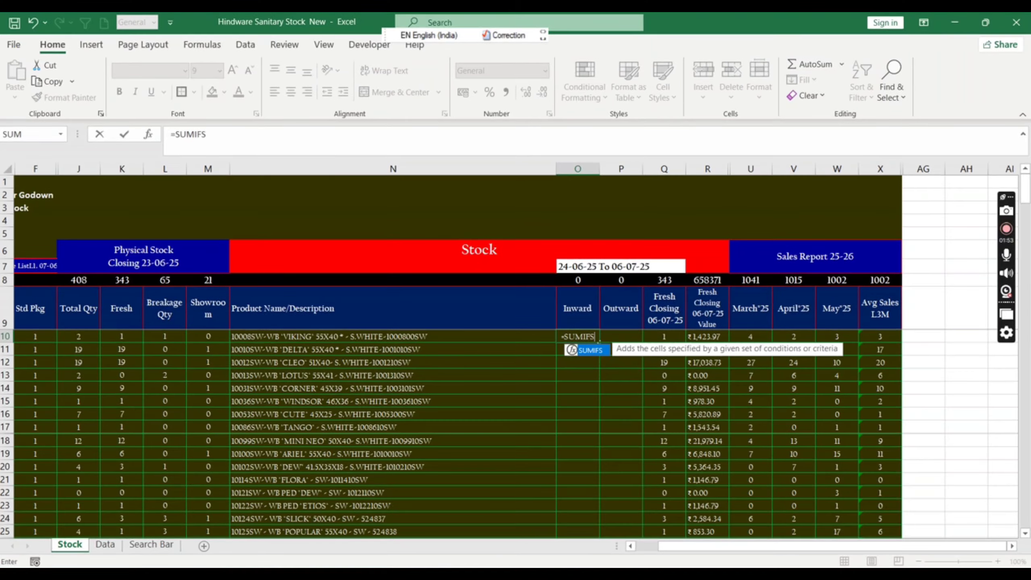
pyautogui.write('(')
pyautogui.hotkey('ctrl', 'pagedown')
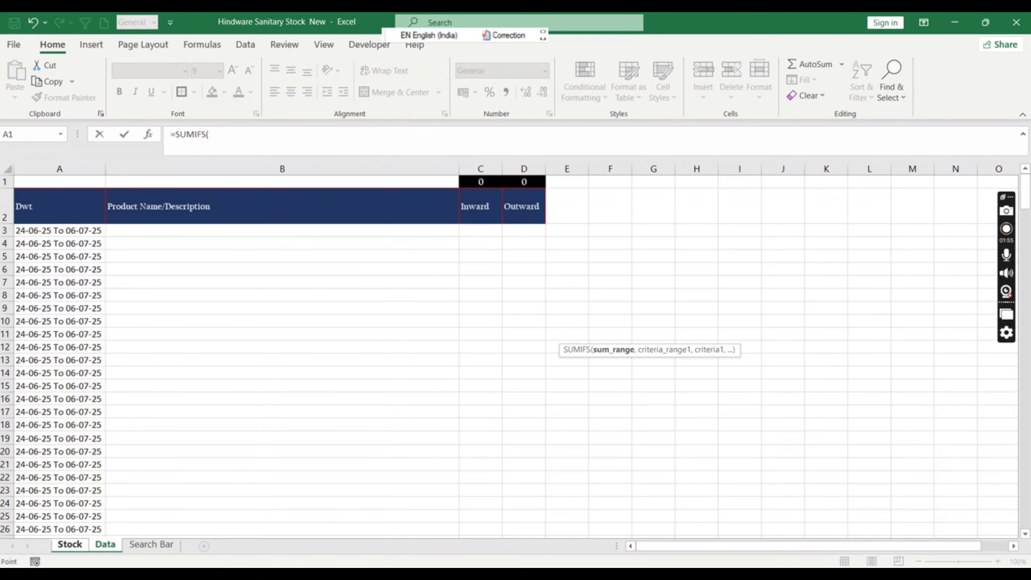
pyautogui.press('Left')
pyautogui.press('Down')
pyautogui.press('Right')
pyautogui.press('Right')
pyautogui.press('Right')
pyautogui.press('Left')
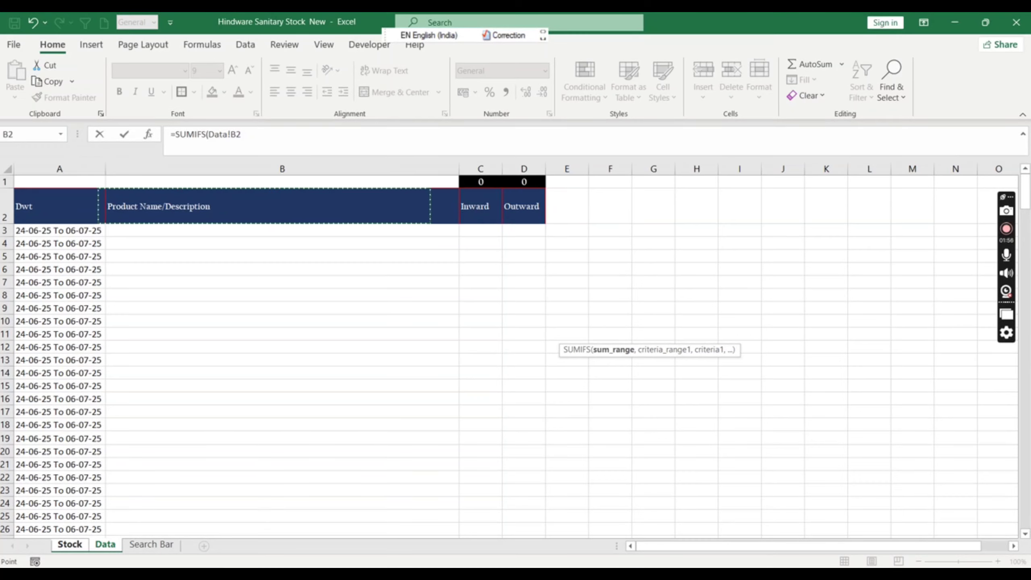
pyautogui.press('Right')
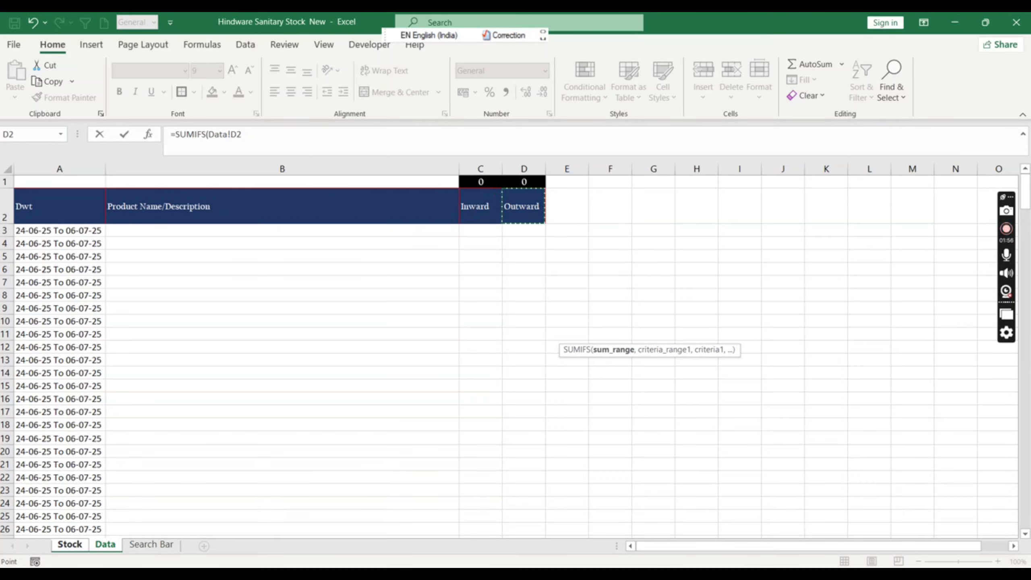
pyautogui.press('Left')
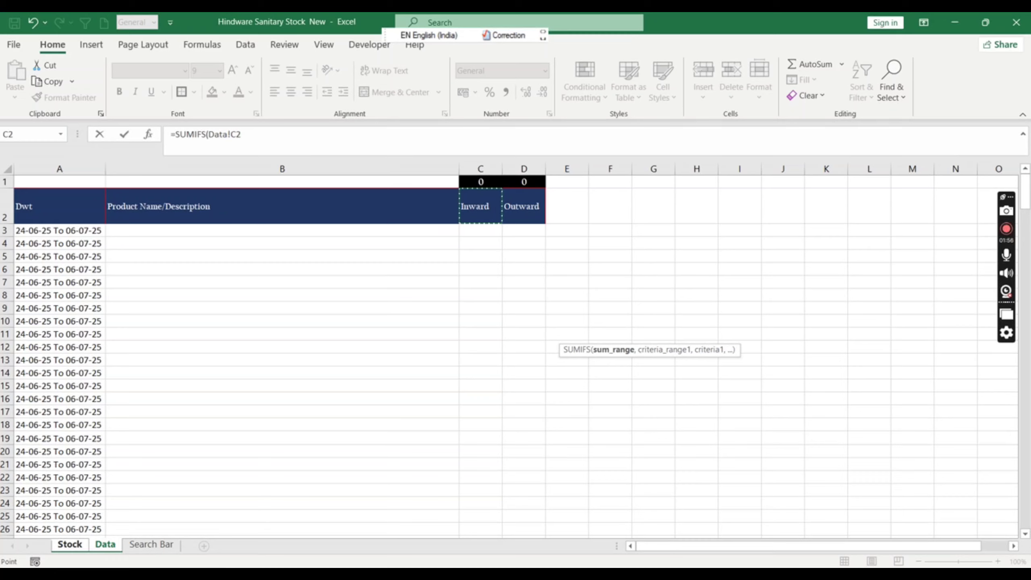
pyautogui.press('Left')
pyautogui.press('Right')
pyautogui.press('Right')
pyautogui.press('Left')
pyautogui.press('Left')
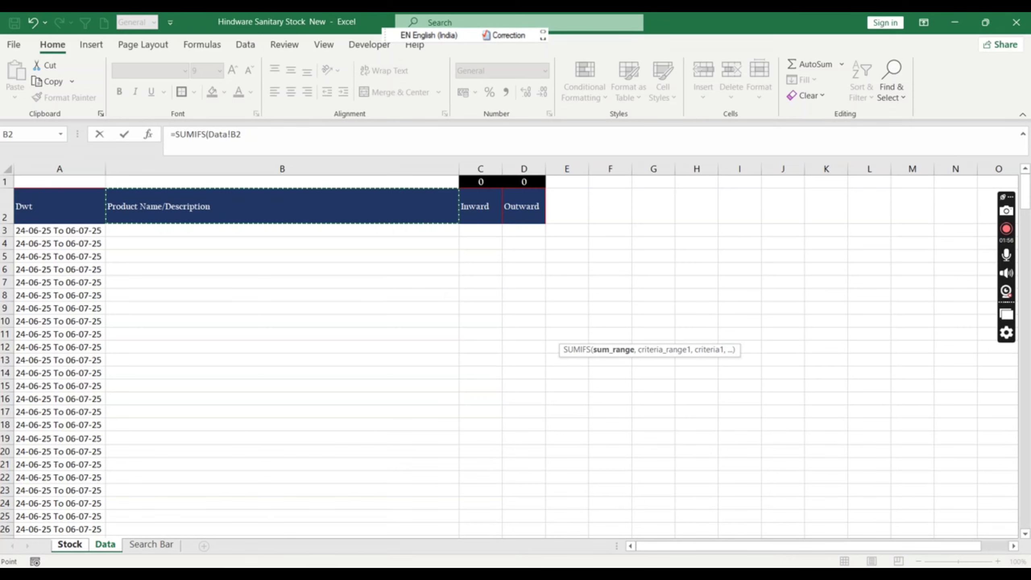
pyautogui.press('Right')
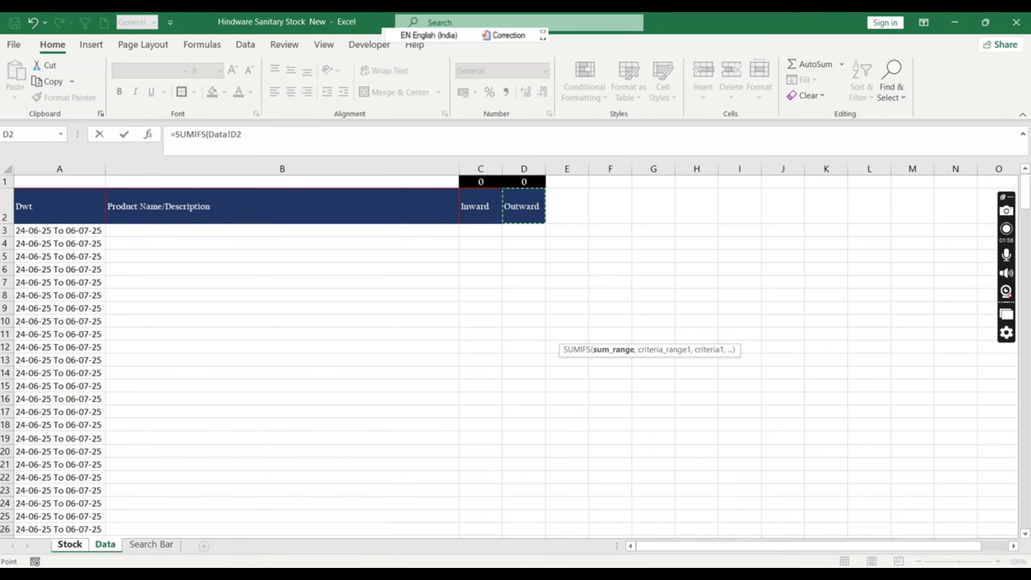
pyautogui.press('Left')
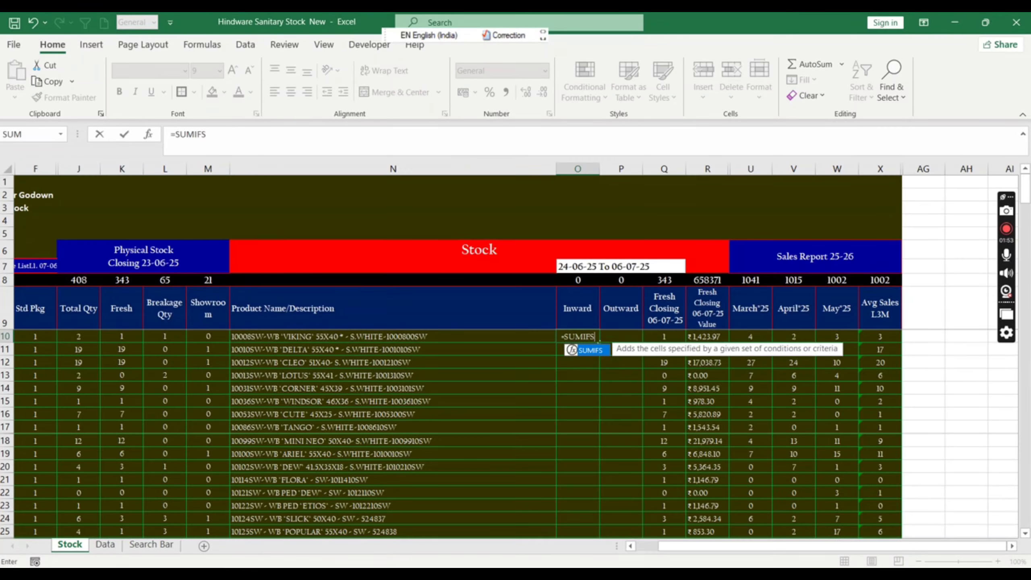
# Step: Set the SUMIFS sum range to the Data sheet's Inward column as the absolute reference $C$2:$C$1048576
pyautogui.write('(')
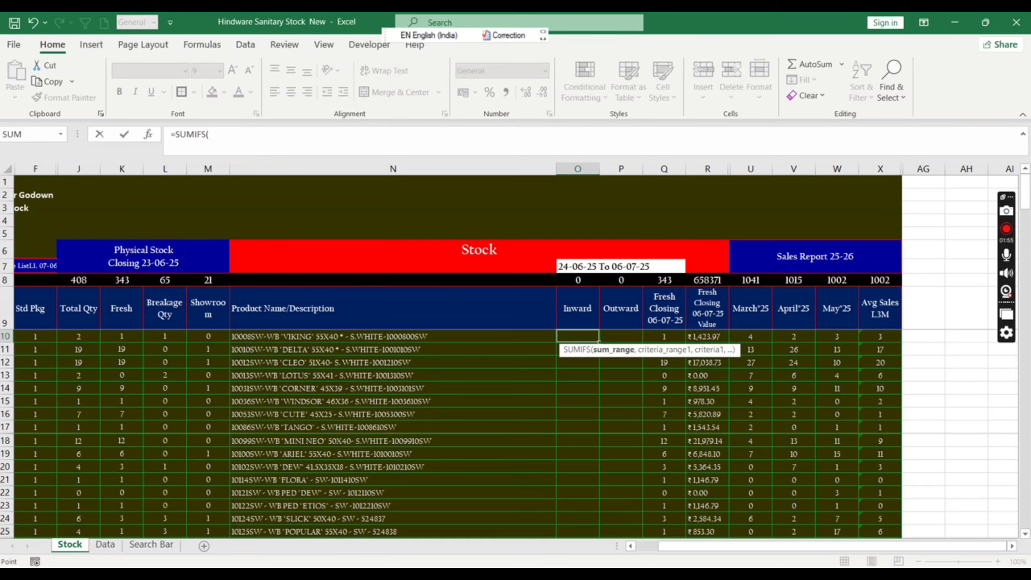
pyautogui.hotkey('ctrl', 'pagedown')
pyautogui.press('Down')
pyautogui.press('Right')
pyautogui.press('Right')
pyautogui.hotkey('ctrl', 'shift', 'Down')
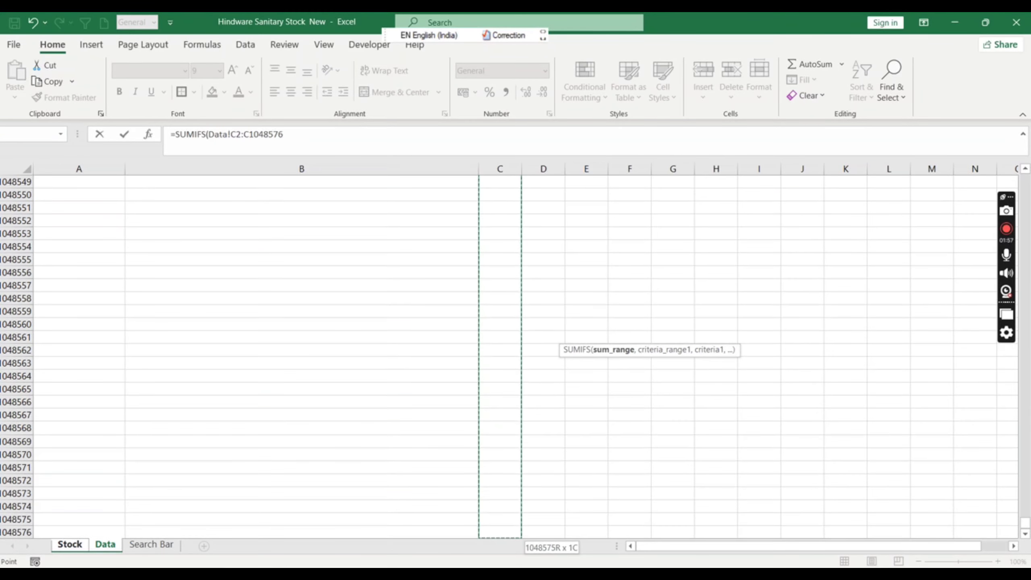
pyautogui.press('F4')
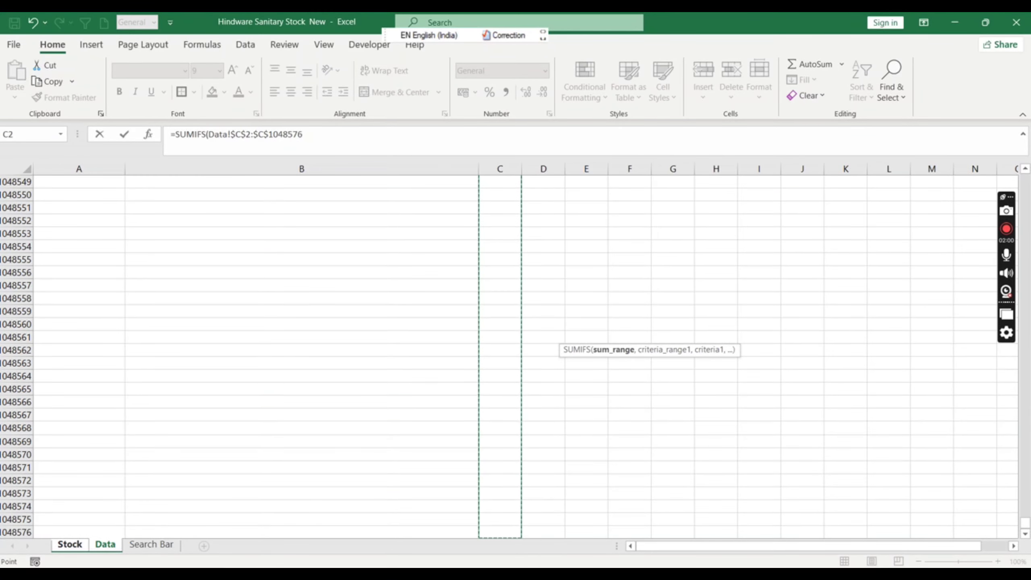
# Step: Set the first criteria range to the Data sheet's product name column, locking only the column as $B2:$B1048576
pyautogui.write(',')
pyautogui.press('Left')
pyautogui.press('Left')
pyautogui.hotkey('ctrl', 'Up')
pyautogui.press('Right')
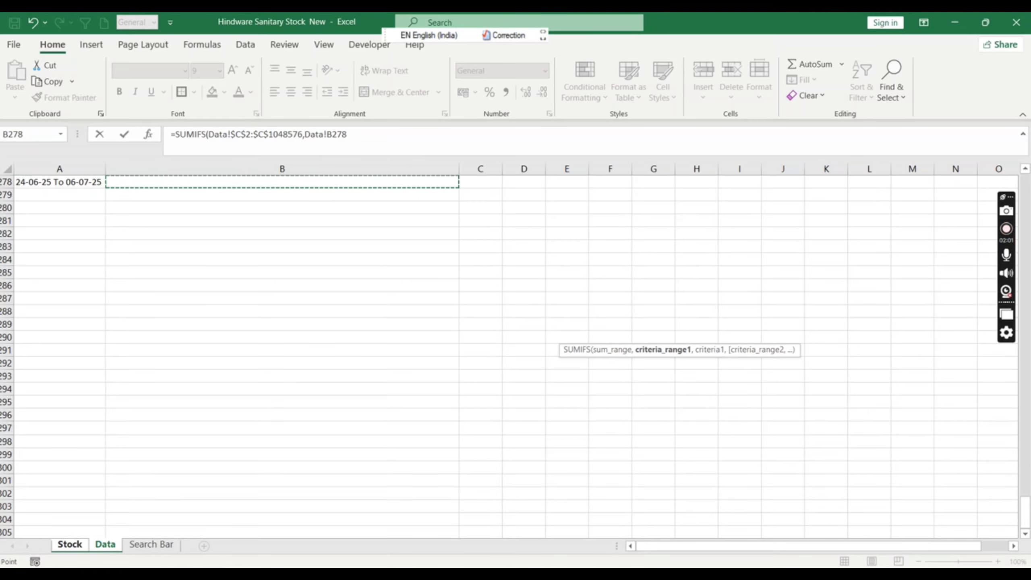
pyautogui.hotkey('ctrl', 'Up')
pyautogui.press('Down')
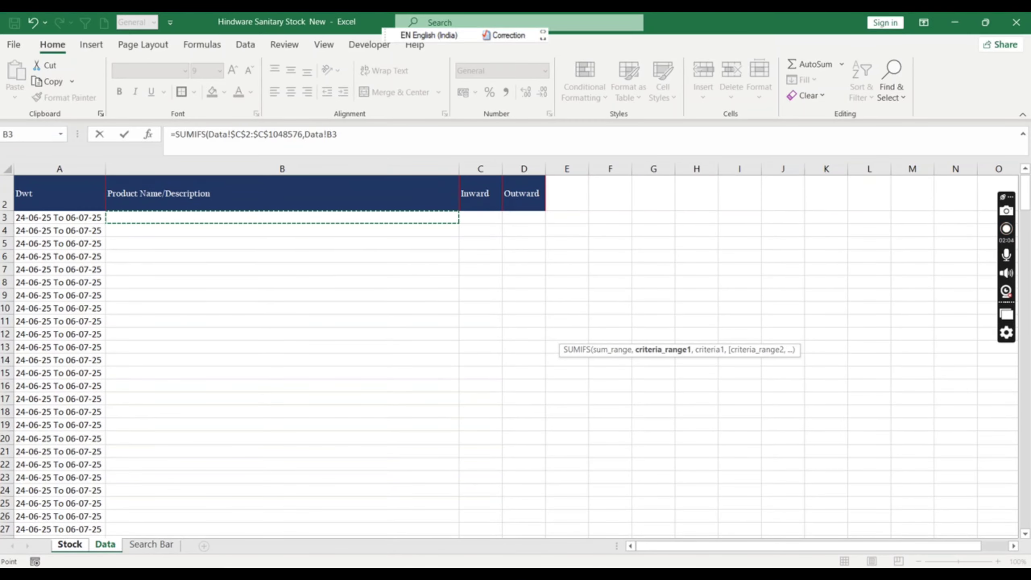
pyautogui.press('Up')
pyautogui.hotkey('ctrl', 'shift', 'Down')
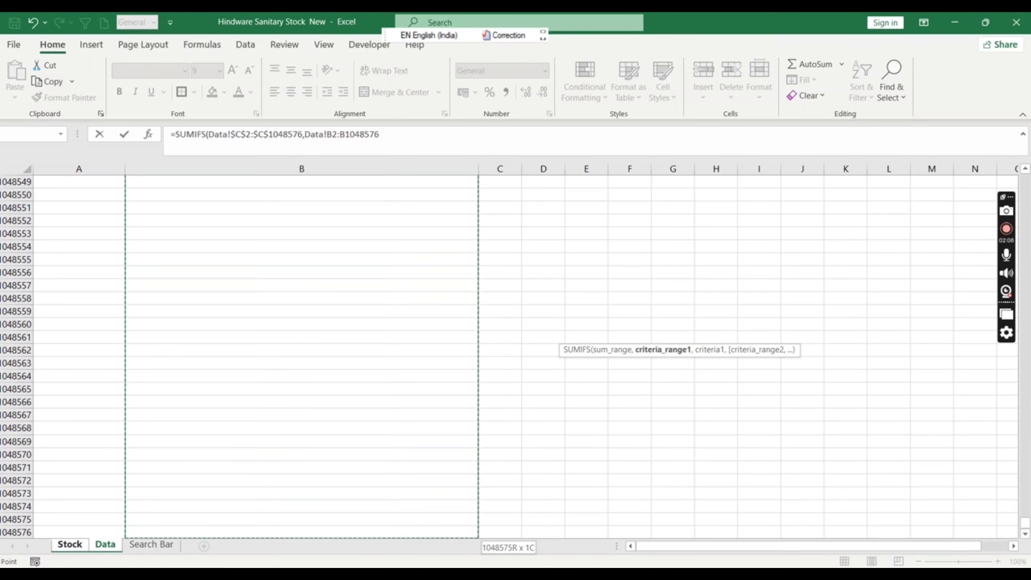
pyautogui.press('F4')
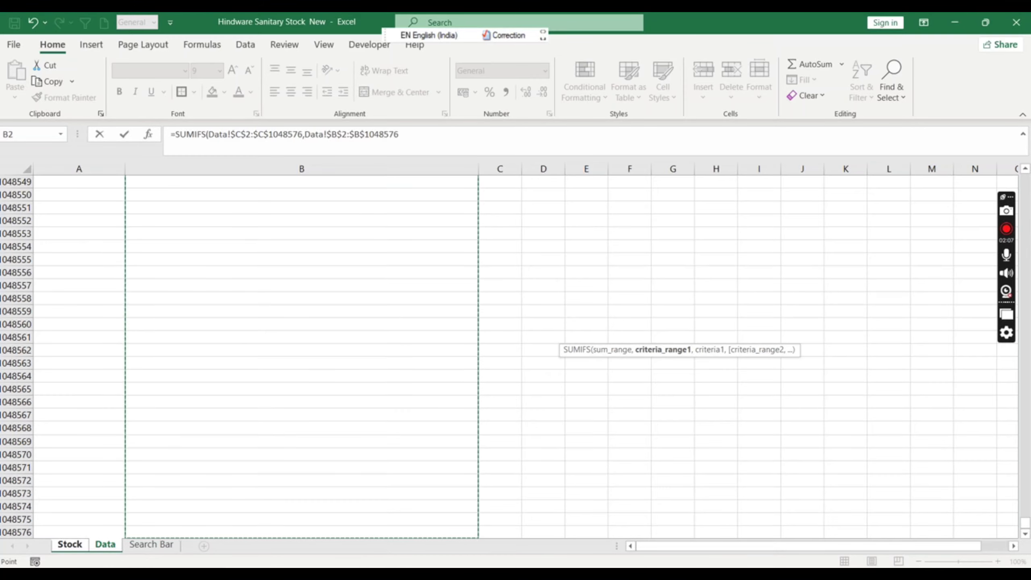
pyautogui.press('F4')
pyautogui.press('F4')
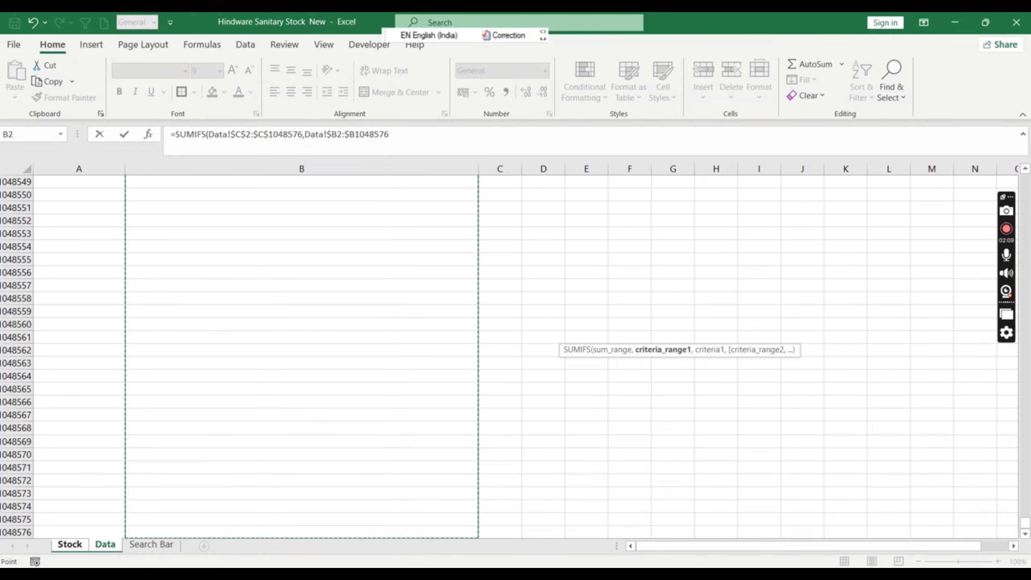
# Step: Use the product name in cell N10 of the Stock sheet as the first criterion
pyautogui.write(',')
pyautogui.hotkey('ctrl', 'pageup')
pyautogui.press('Left')
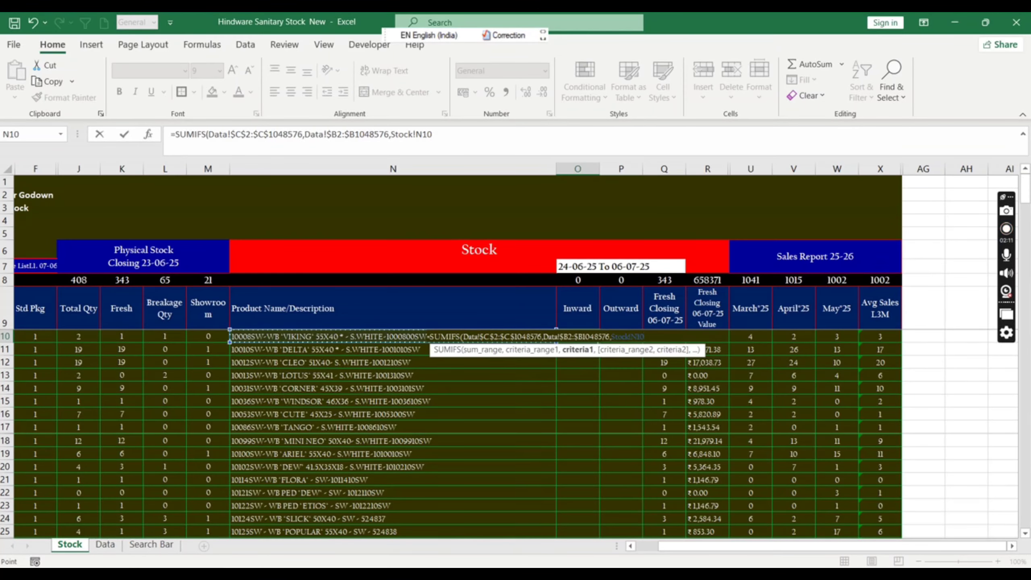
# Step: Set the second criteria range to the Data sheet's Dwt column as the absolute reference $A$2:$A$1048576
pyautogui.write(',')
pyautogui.hotkey('ctrl', 'pagedown')
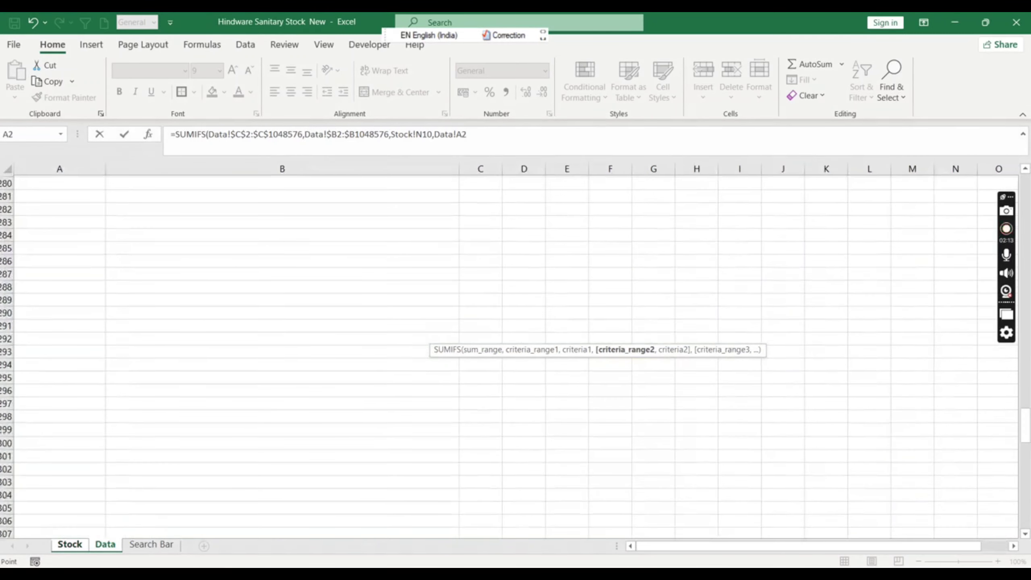
pyautogui.hotkey('ctrl', 'shift', 'Down')
pyautogui.hotkey('ctrl', 'shift', 'Down')
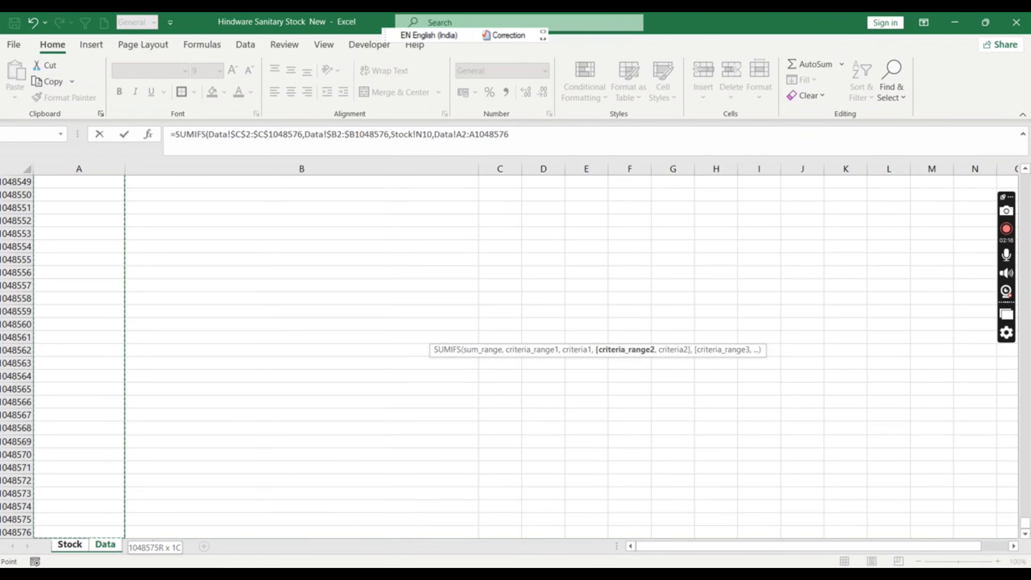
pyautogui.press('F4')
# Step: Use the period cell $O$7 on the Stock sheet as the absolute second criterion and complete the formula
pyautogui.write(',')
pyautogui.hotkey('ctrl', 'pageup')
pyautogui.press('Up')
pyautogui.press('Up')
pyautogui.press('Up')
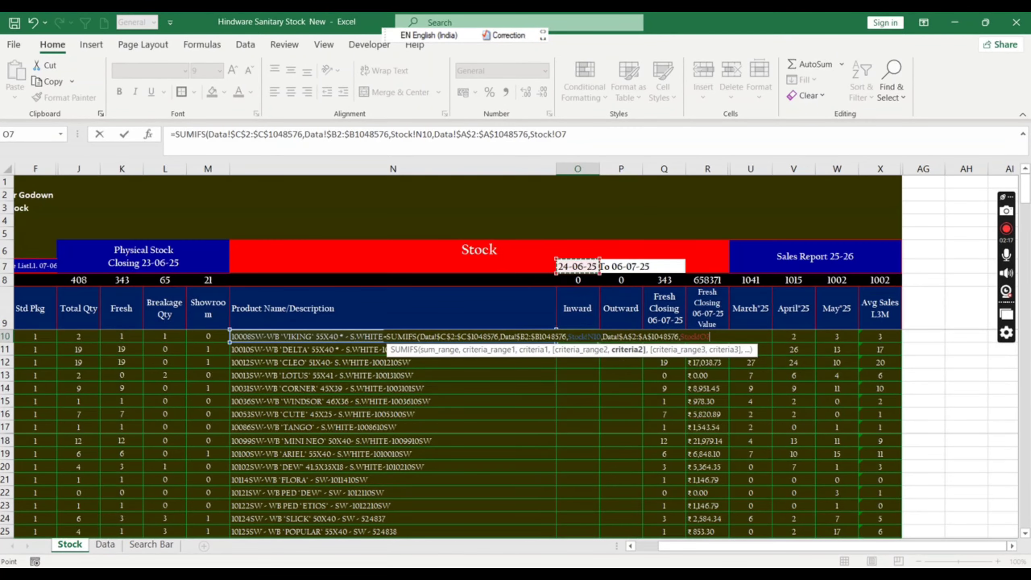
pyautogui.press('F4')
pyautogui.write(')')
pyautogui.hotkey('ctrl', 'Return')
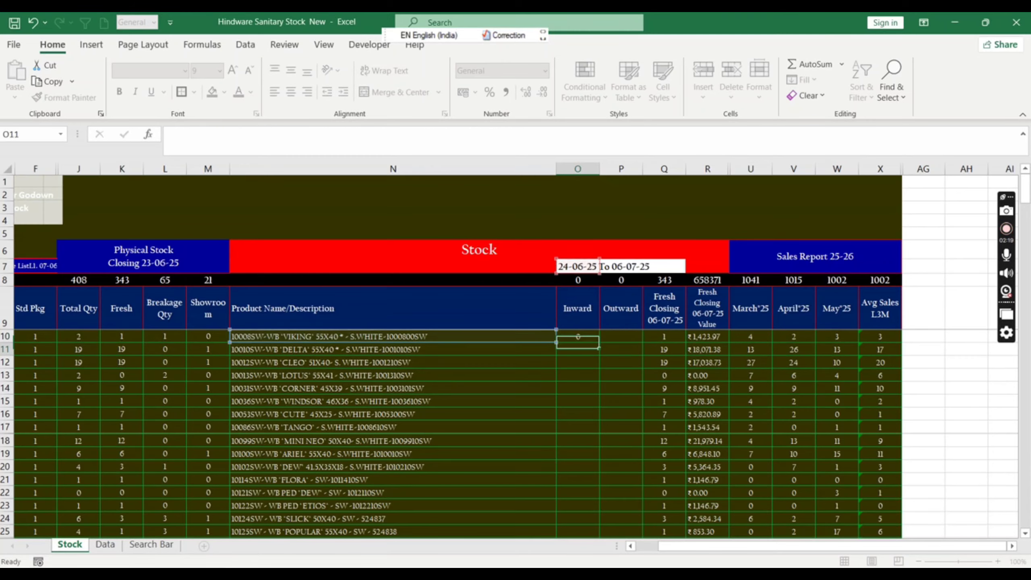
# Step: Copy the full product name list from N10 downward on the Stock sheet
pyautogui.press('Left')
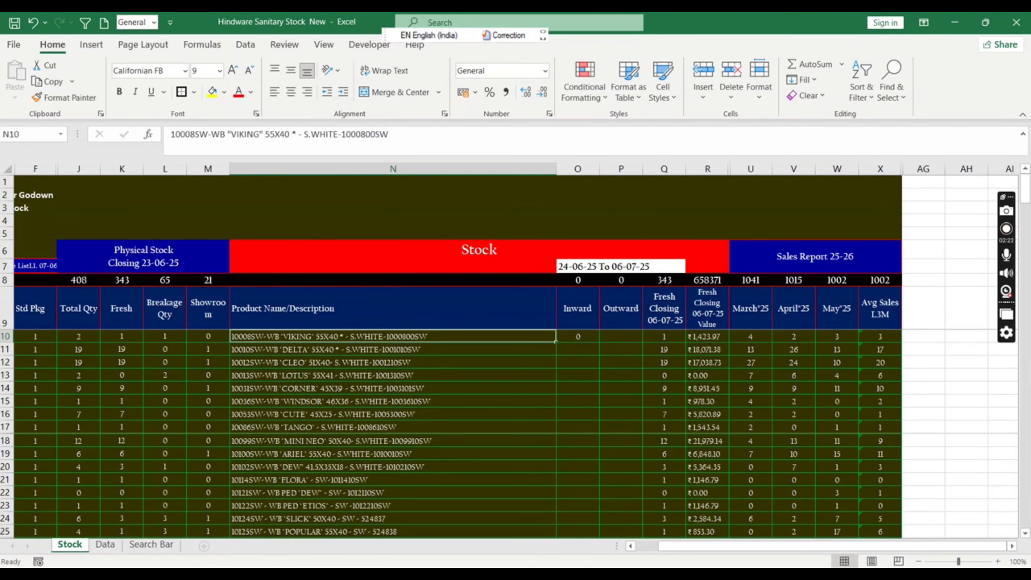
pyautogui.hotkey('ctrl', 'shift', 'Down')
pyautogui.hotkey('ctrl', 'c')
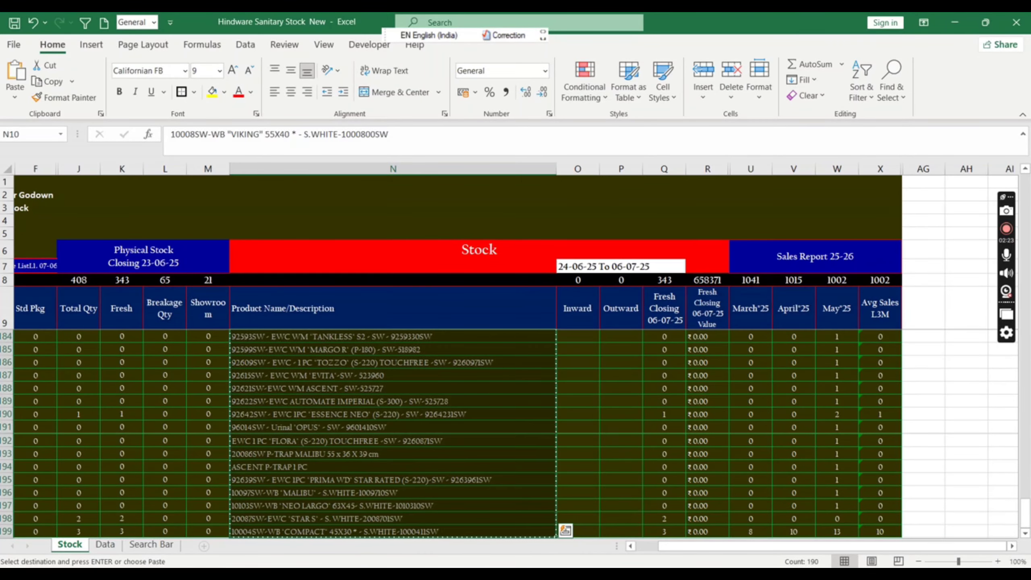
# Step: Paste the copied product names as values into the Data sheet's Product Name/Description column, starting at B3
pyautogui.hotkey('ctrl', 'pagedown')
pyautogui.hotkey('ctrl', 'Up')
pyautogui.hotkey('ctrl', 'Up')
pyautogui.press('Down')
pyautogui.press('Down')
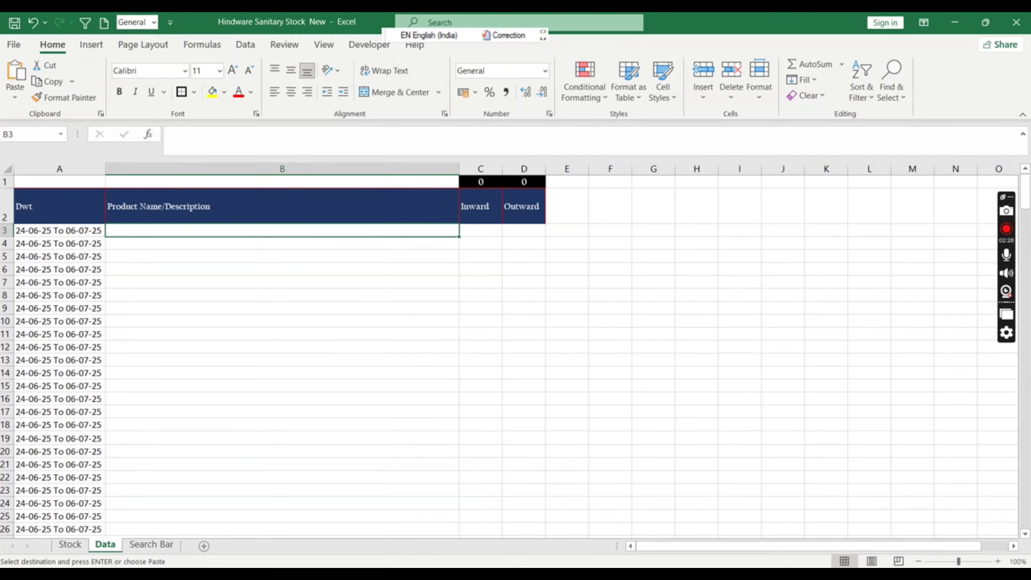
pyautogui.press('alt')
pyautogui.press('h')
pyautogui.press('v')
pyautogui.press('v')
# Step: Enter a test Inward quantity of 1 for the first product on the Data sheet
pyautogui.press('Right')
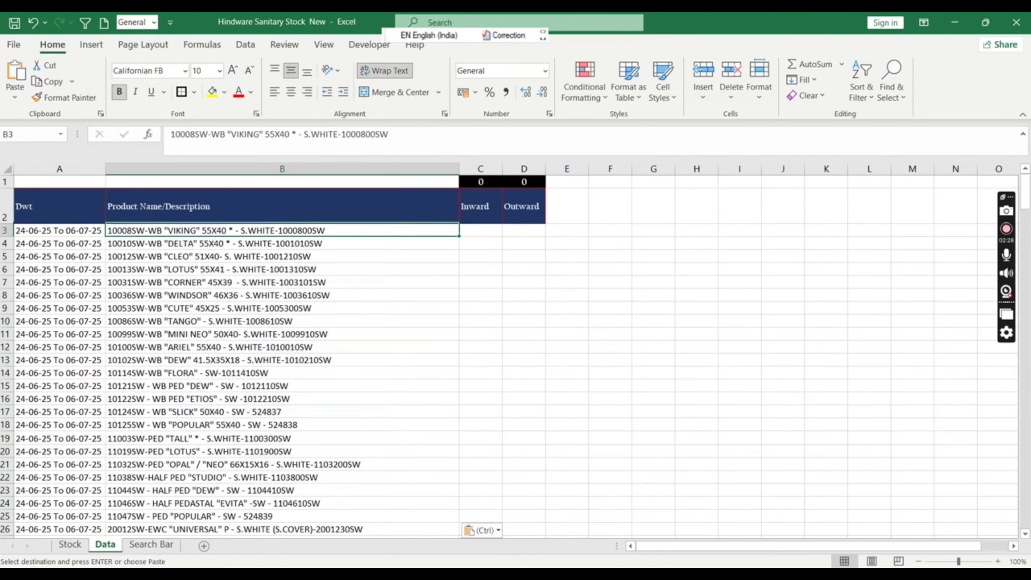
pyautogui.write('1')
pyautogui.press('Return')
# Step: Check the first product's Inward formula result in O10 on the Stock sheet
pyautogui.hotkey('ctrl', 'pageup')
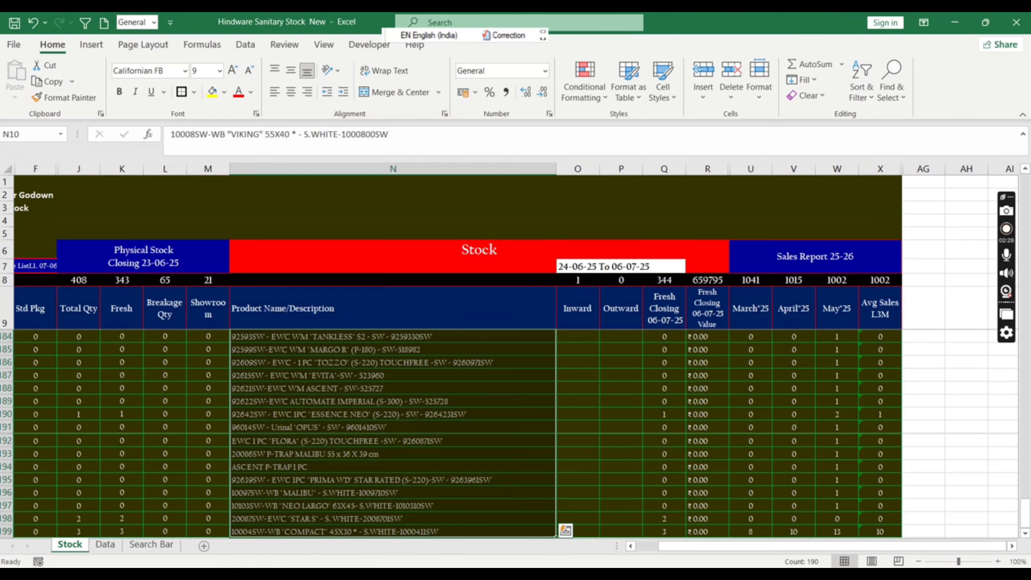
pyautogui.press('Down')
pyautogui.hotkey('ctrl', 'Up')
pyautogui.press('Right')
pyautogui.press('Down')
pyautogui.press('Down')
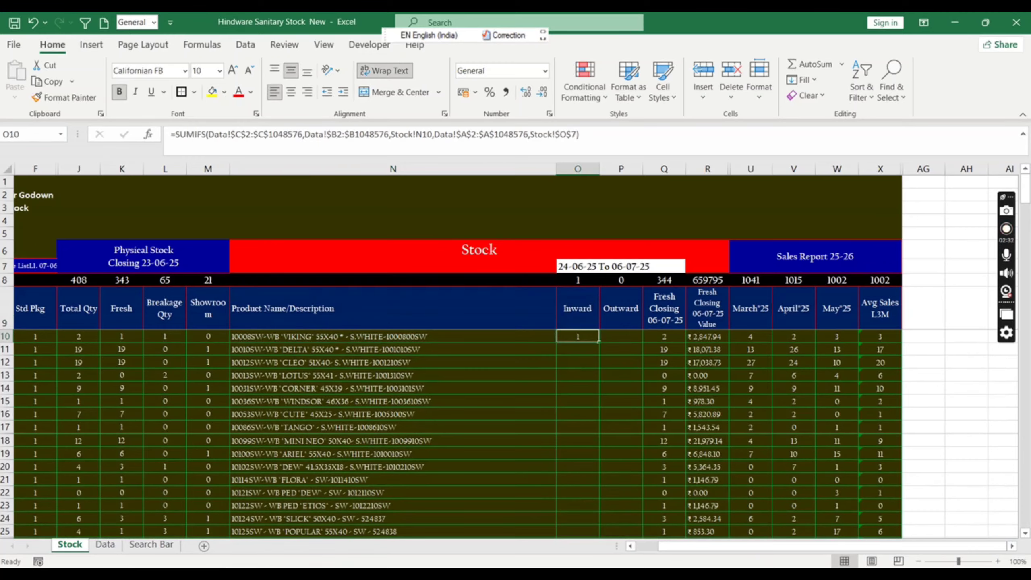
pyautogui.press('Up')
# Step: Clear the test Inward quantity from C3 on the Data sheet and recheck cell O10 on the Stock sheet
pyautogui.hotkey('ctrl', 'pagedown')
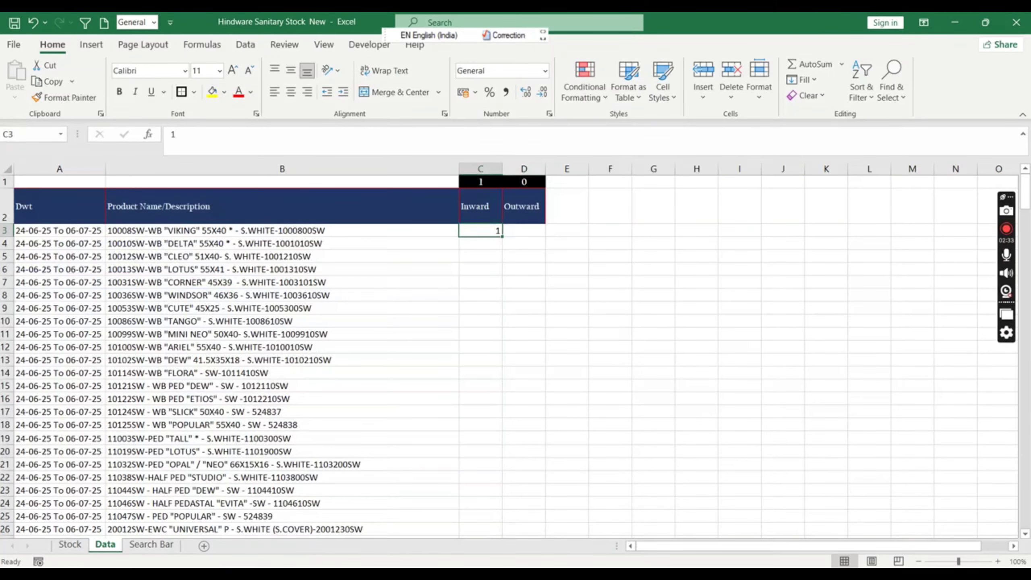
pyautogui.press('Delete')
pyautogui.press('Left')
pyautogui.hotkey('ctrl', 'pageup')
pyautogui.press('Right')
pyautogui.press('Left')
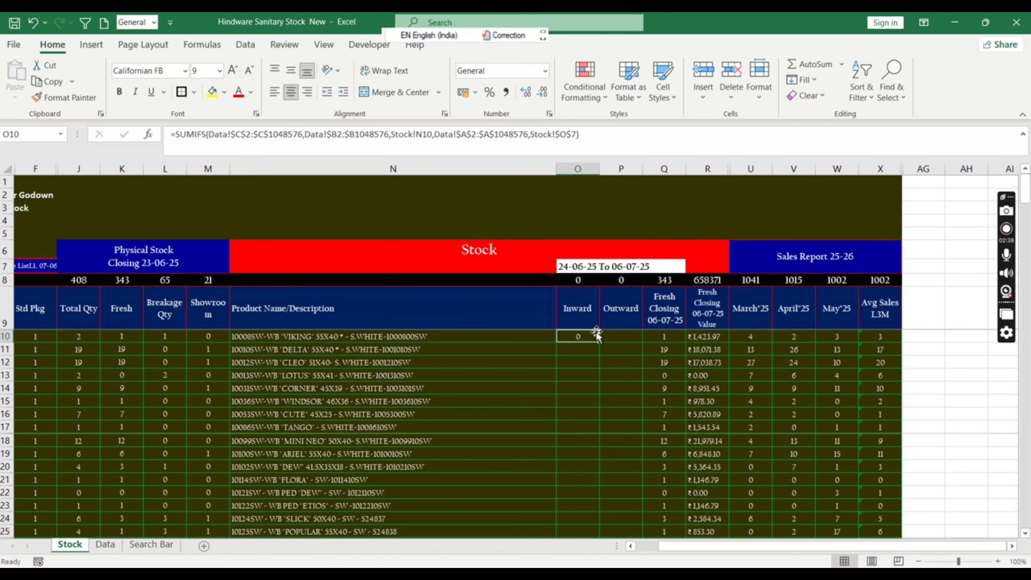
pyautogui.click(105, 544)
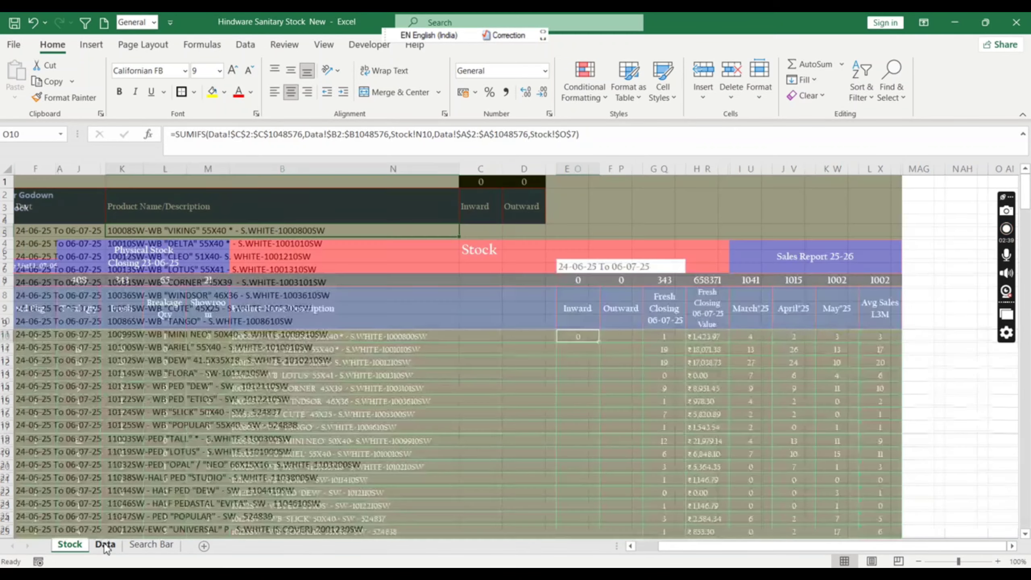
pyautogui.click(474, 230)
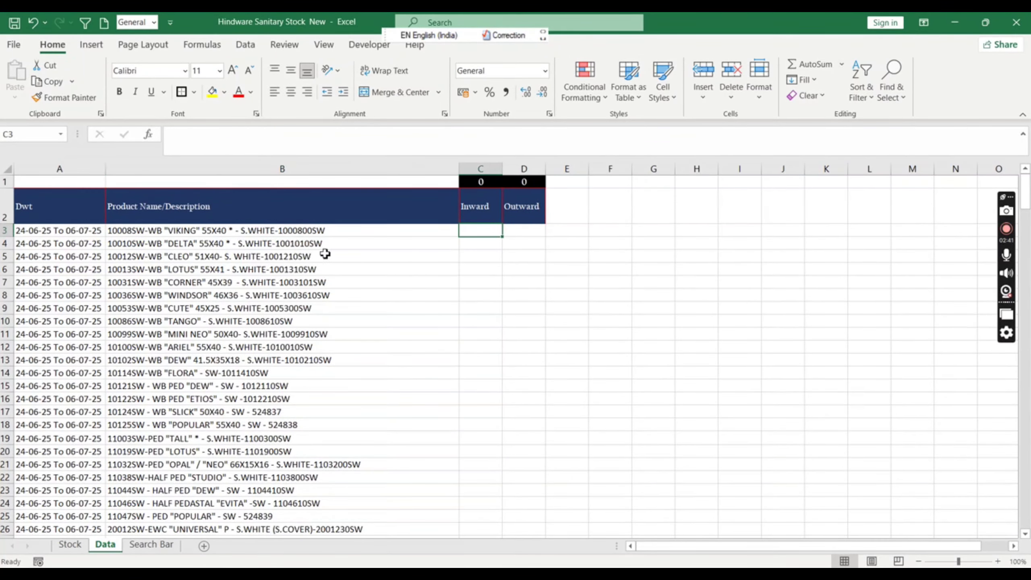
pyautogui.click(317, 232)
pyautogui.click(78, 545)
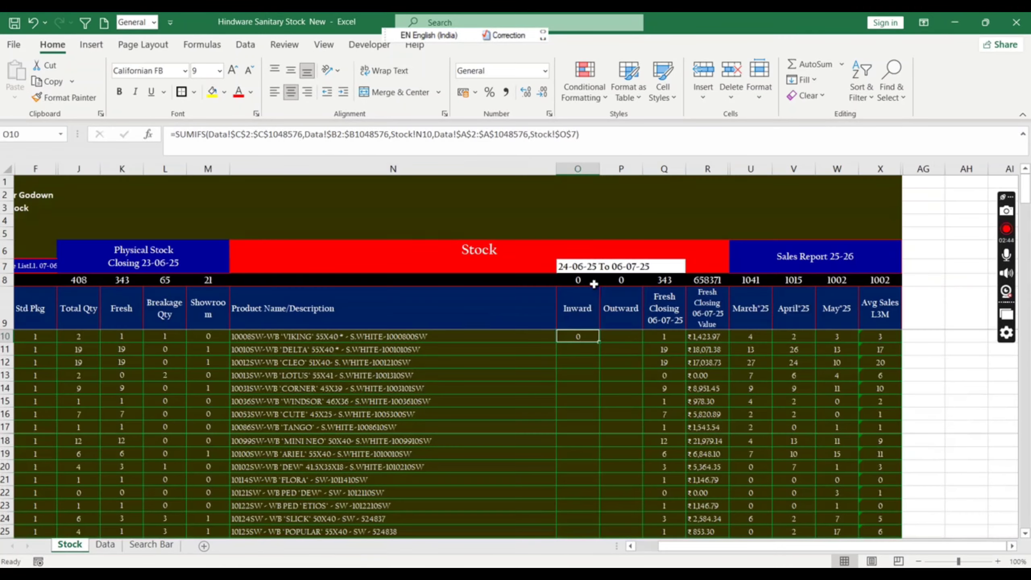
# Step: Start a SUMIFS formula in Outward cell P10 of the Stock sheet, with the absolute sum range Data!$D$2:$D$1048576
pyautogui.click(619, 336)
pyautogui.write('=SUMIFS')
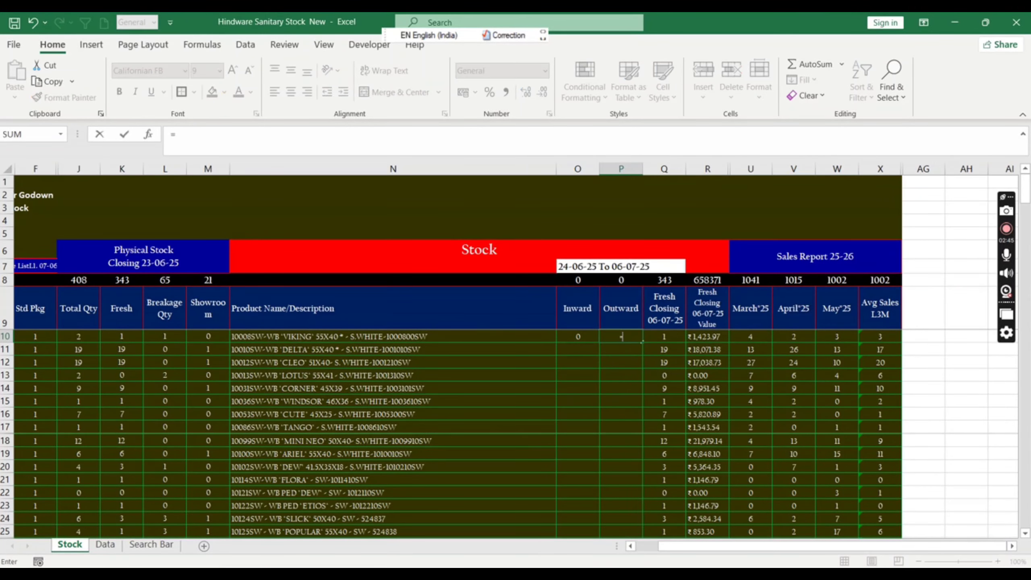
pyautogui.write('(')
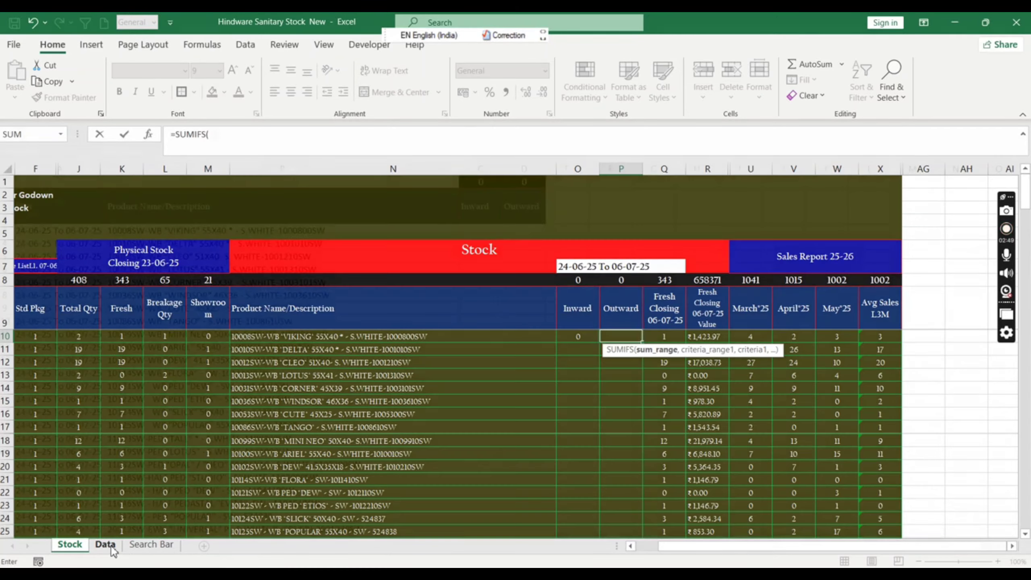
pyautogui.click(118, 546)
pyautogui.click(541, 198)
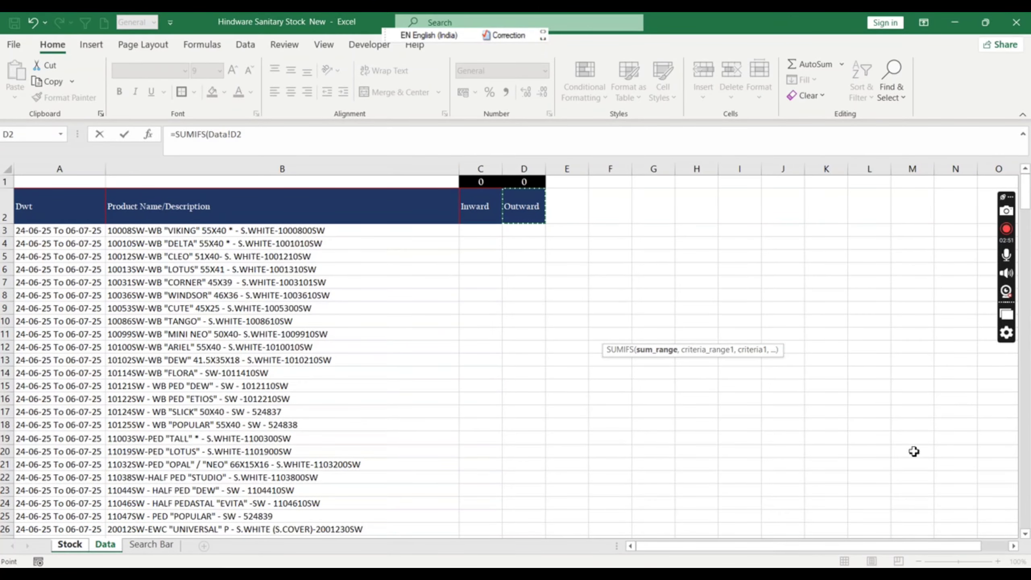
pyautogui.hotkey('ctrl', 'shift', 'Down')
pyautogui.press('F4')
pyautogui.write(',')
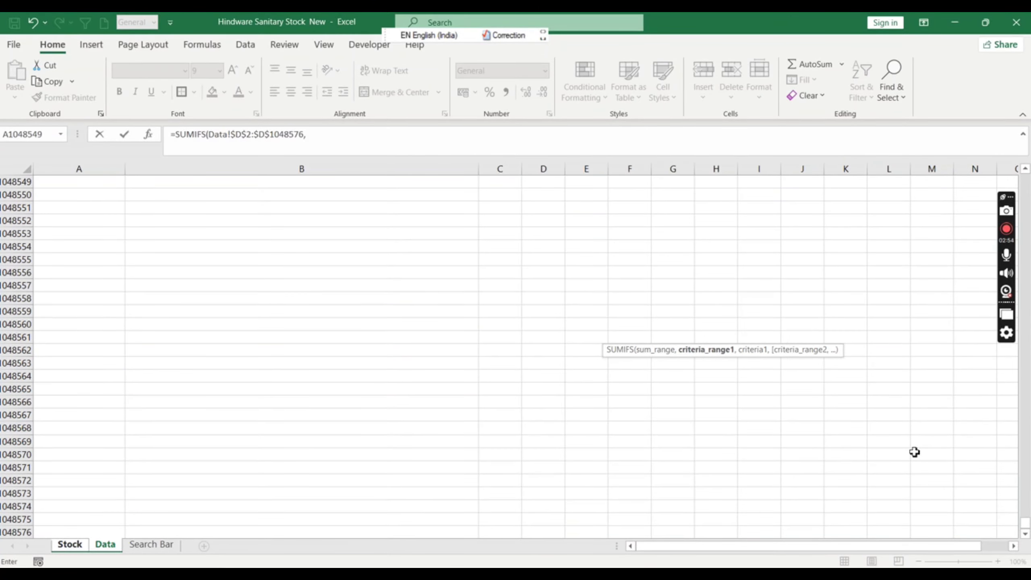
# Step: Add Data!$B$2:$B$1048576 as the formula's first criteria range and the product name in Stock!N10 as its criterion
pyautogui.hotkey('ctrl', 'Up')
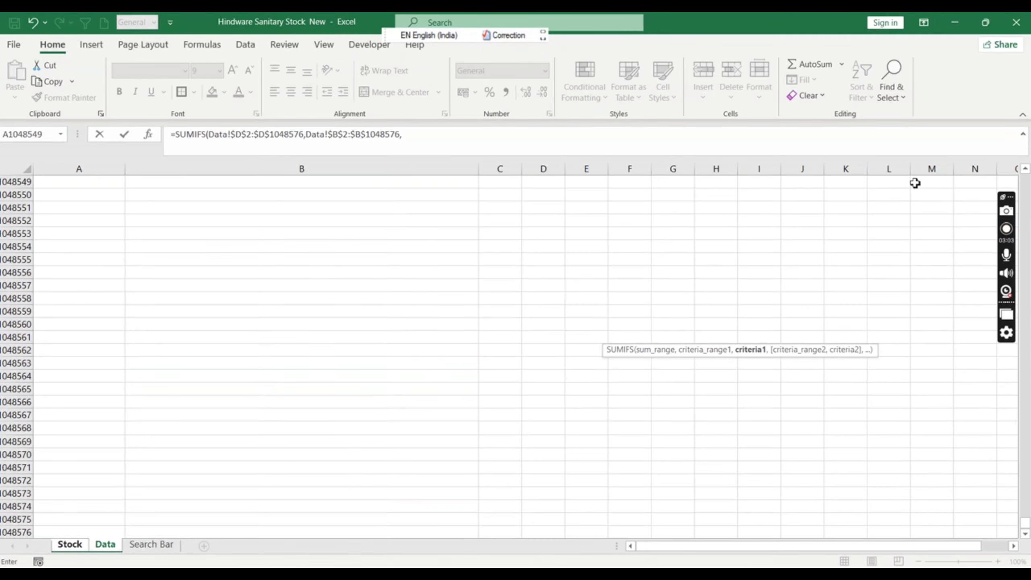
pyautogui.hotkey('ctrl', 'pageup')
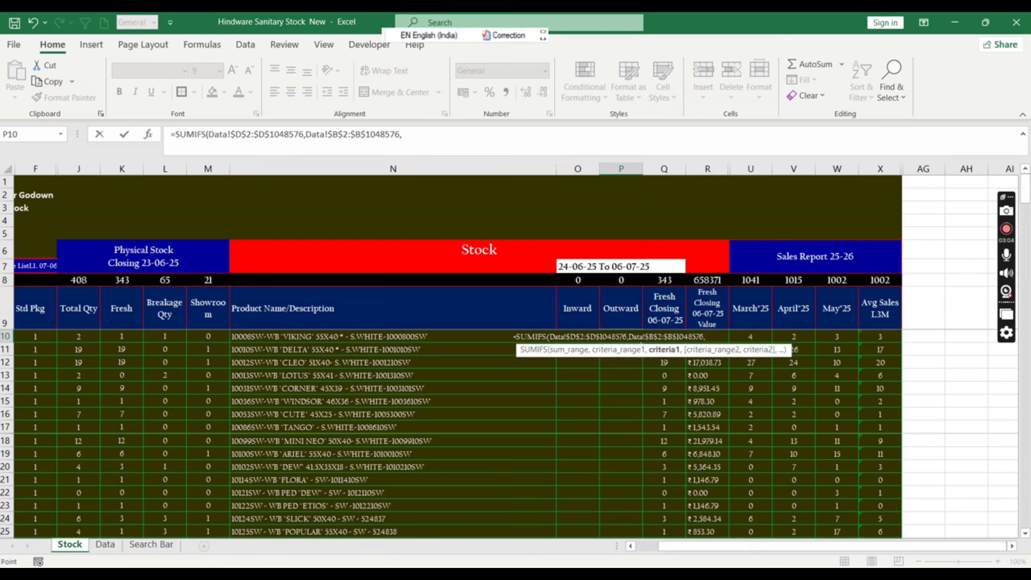
pyautogui.click(421, 337)
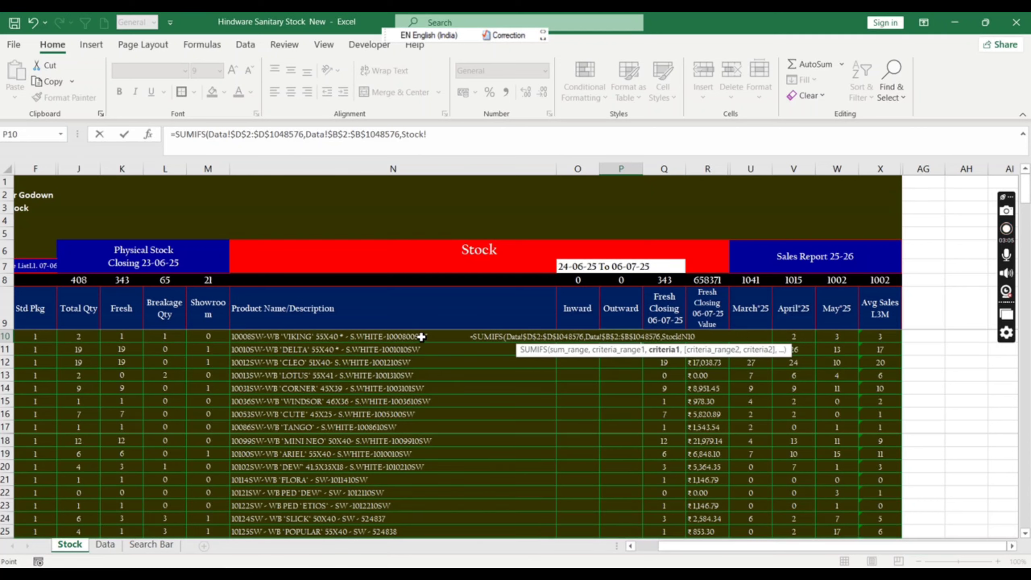
pyautogui.write(',')
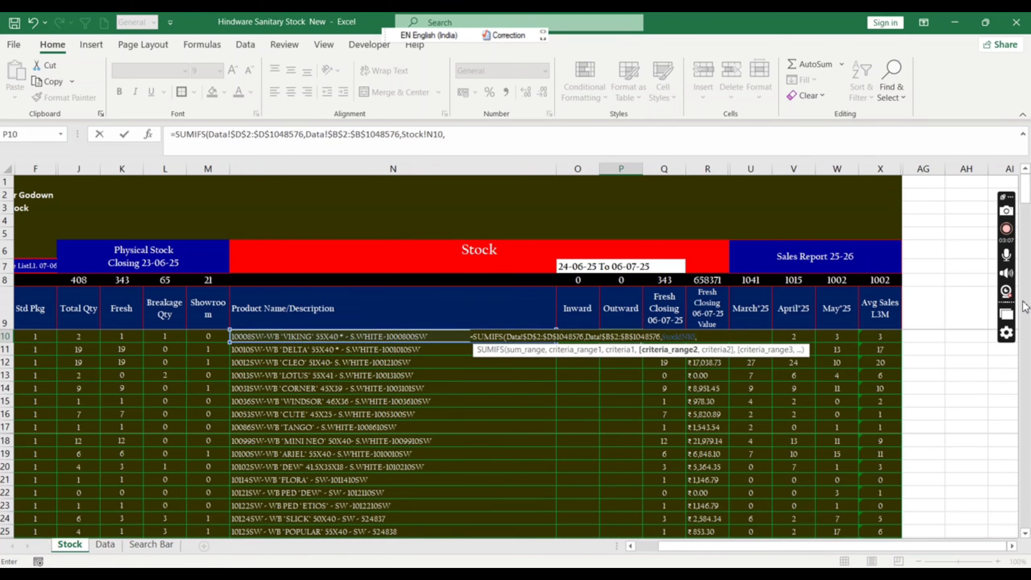
# Step: Add the Data sheet's date column as the second criteria range, using the absolute reference Data!$A$2:$A$1048576
pyautogui.click(105, 544)
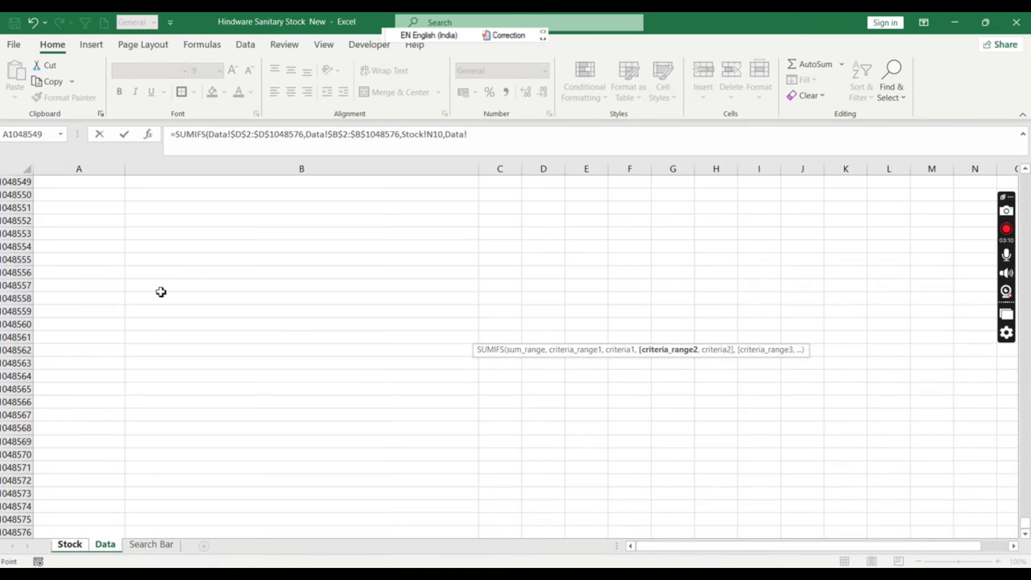
pyautogui.click(113, 223)
pyautogui.hotkey('ctrl', 'Up')
pyautogui.hotkey('ctrl', 'Up')
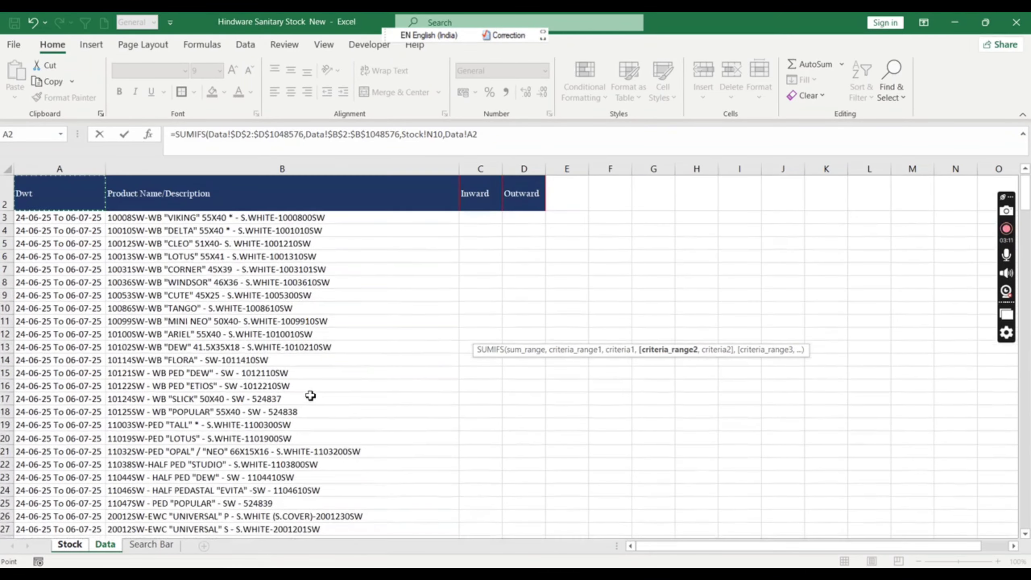
pyautogui.hotkey('ctrl', 'shift', 'Down')
pyautogui.hotkey('ctrl', 'shift', 'Down')
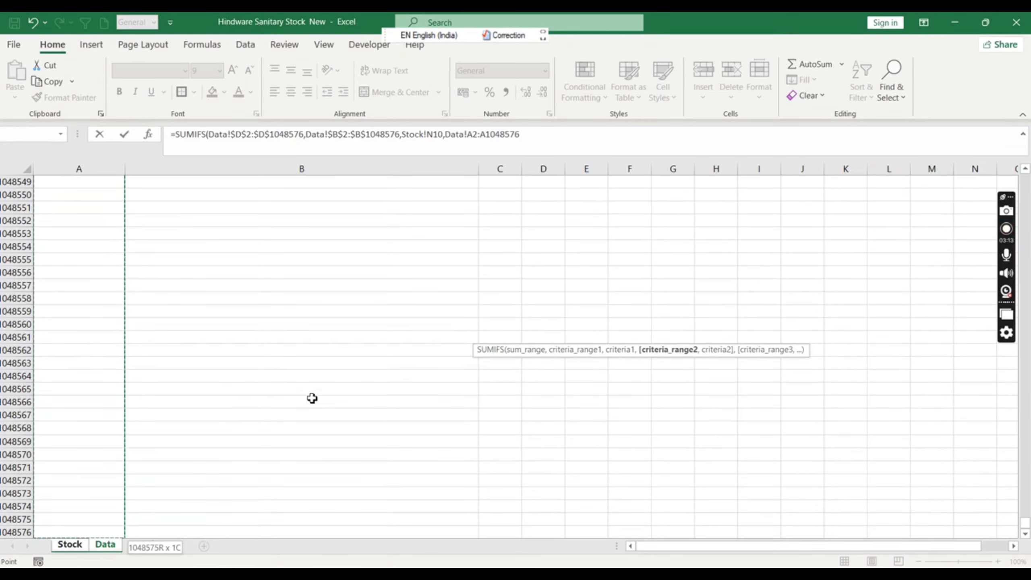
pyautogui.press('F4')
pyautogui.write(',')
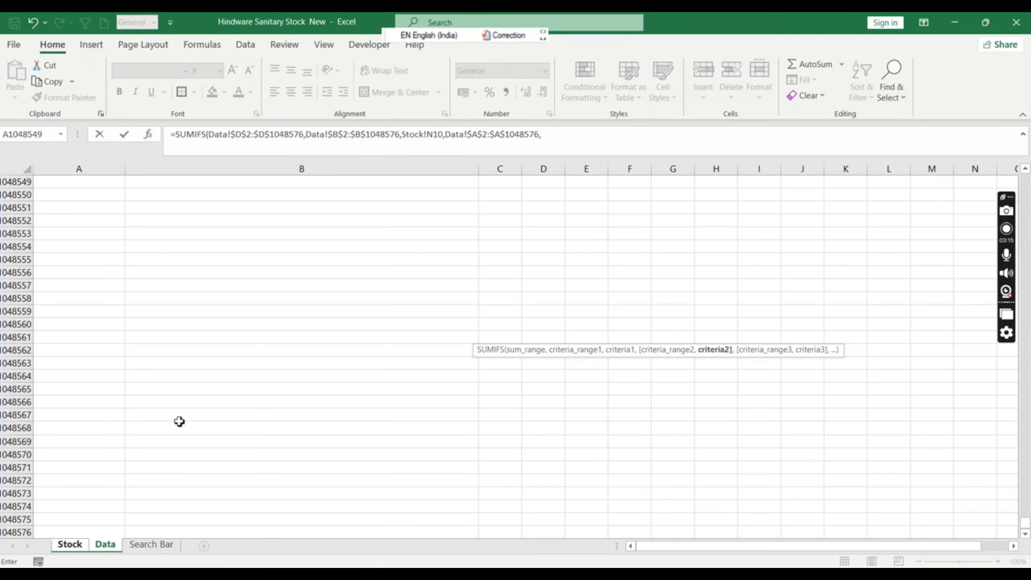
# Step: Use the date period in Stock!$O$7 as the absolute second criterion and complete the Outward formula
pyautogui.click(62, 546)
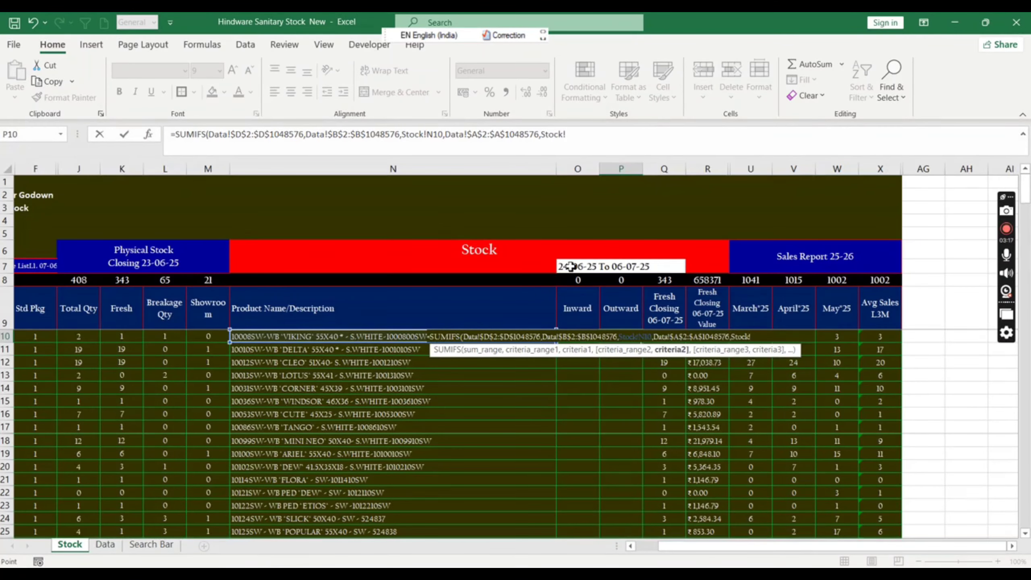
pyautogui.click(570, 266)
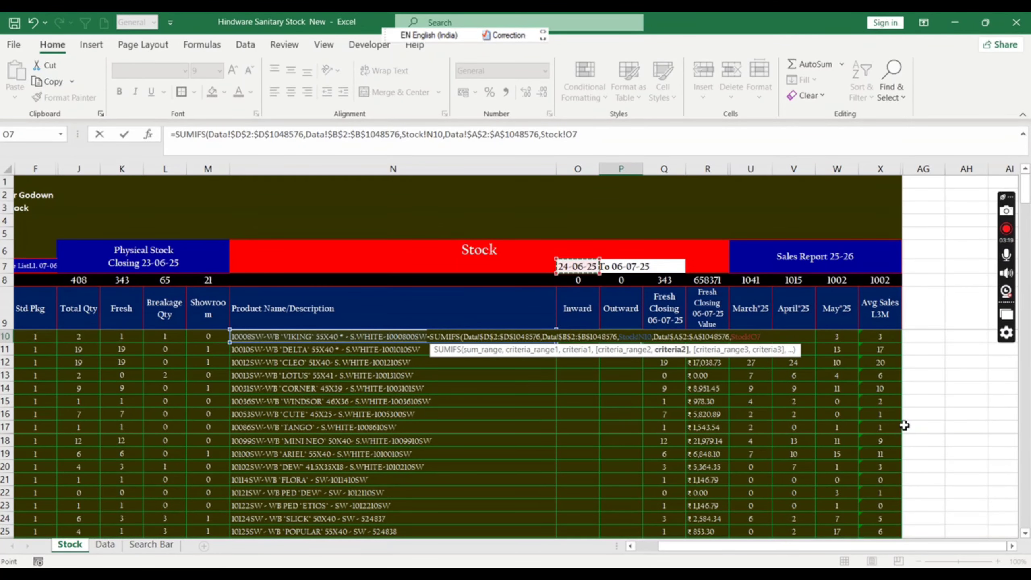
pyautogui.press('F4')
pyautogui.press('Tab')
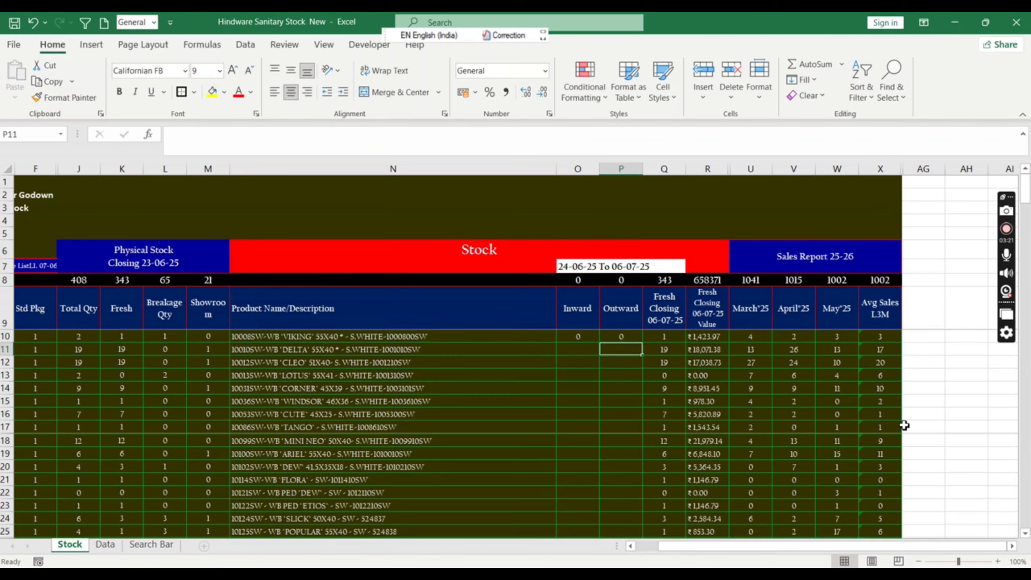
# Step: Enter test quantities of 1 Inward and 1 Outward for the first product in row 3 of the Data sheet
pyautogui.press('Up')
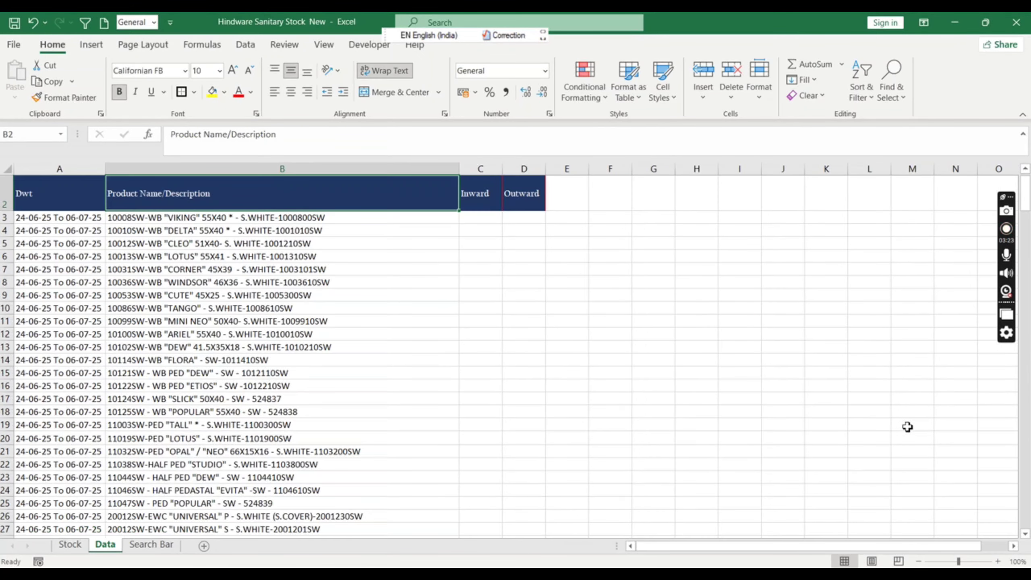
pyautogui.press('Down')
pyautogui.press('Right')
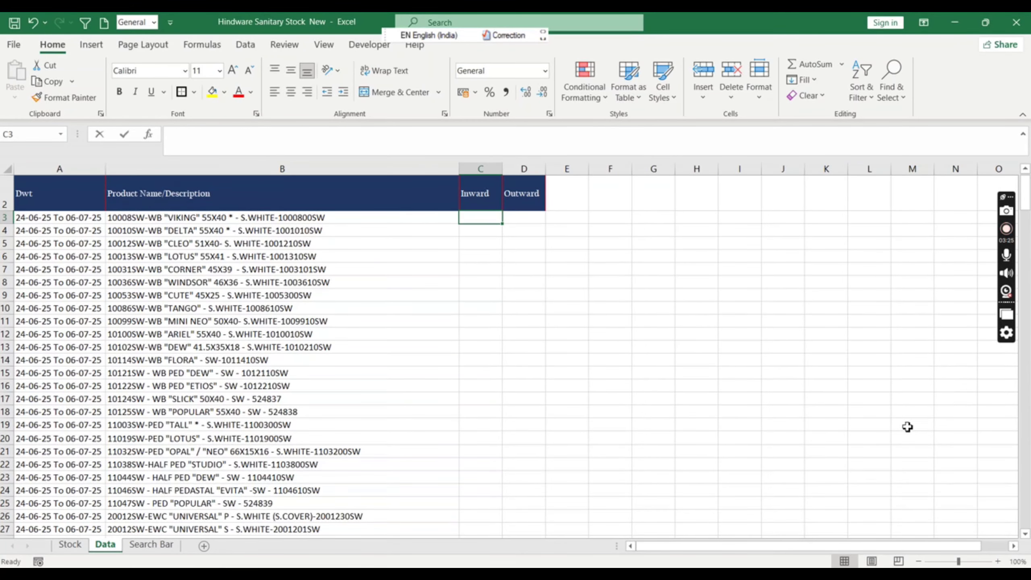
pyautogui.write('1')
pyautogui.press('Tab')
pyautogui.write('1')
pyautogui.press('Return')
# Step: Check the first product's Inward and Outward formula results in O10 and P10 on the Stock sheet
pyautogui.hotkey('ctrl', 'pageup')
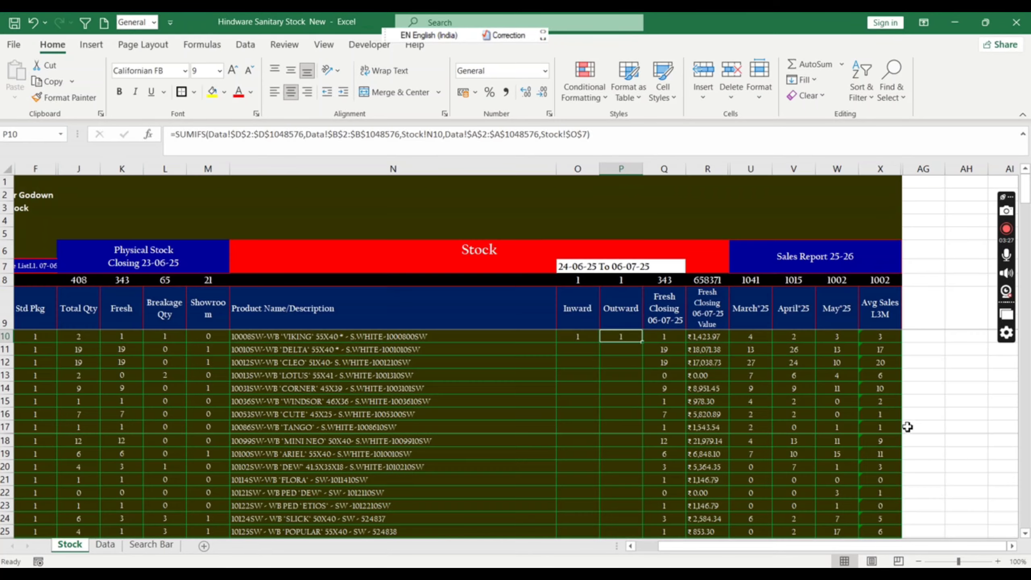
pyautogui.click(595, 340)
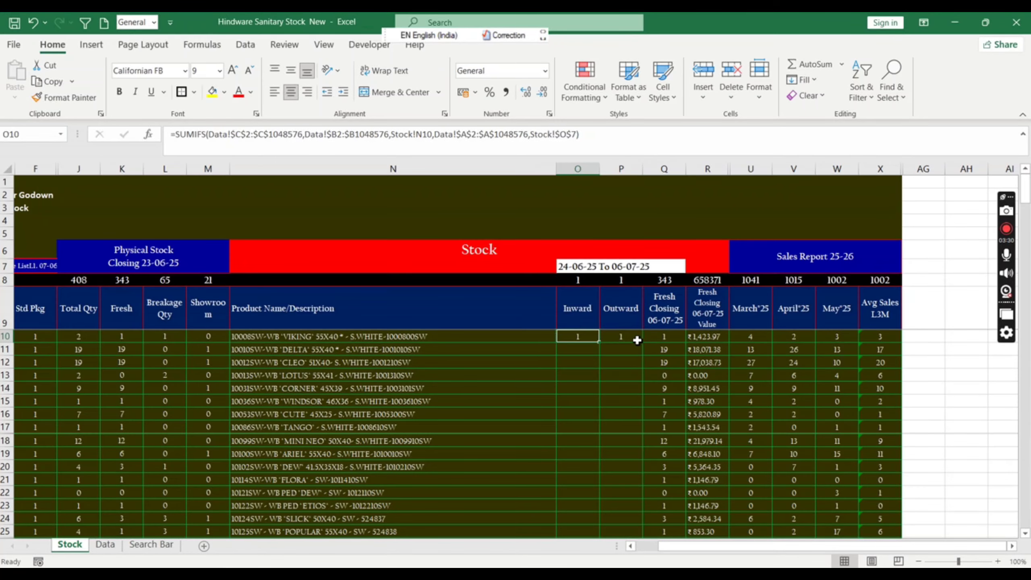
pyautogui.click(637, 340)
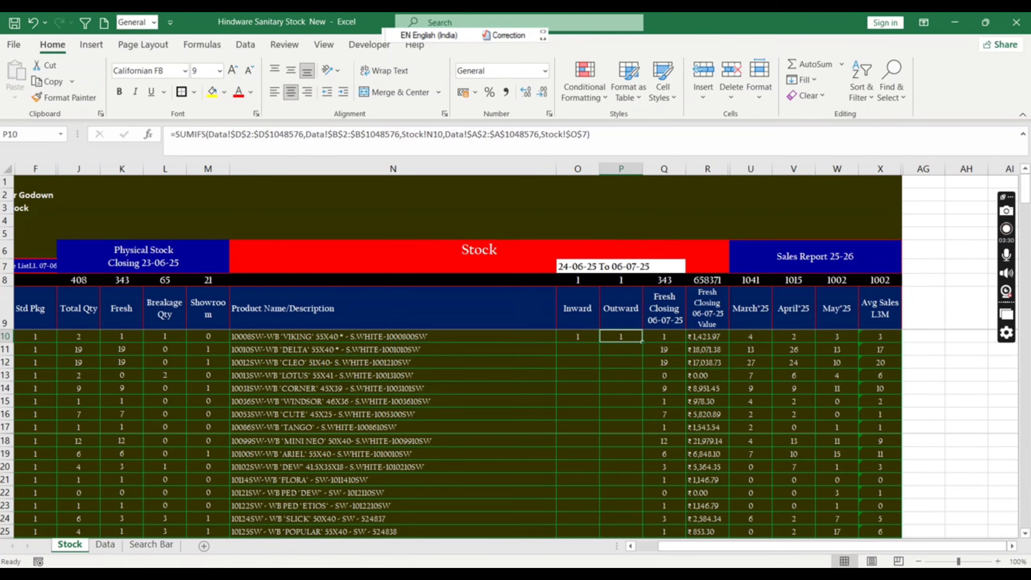
# Step: Set the first product's test Inward and Outward quantities to 100 on the Data sheet and check them on the Stock sheet
pyautogui.click(105, 544)
pyautogui.write('100')
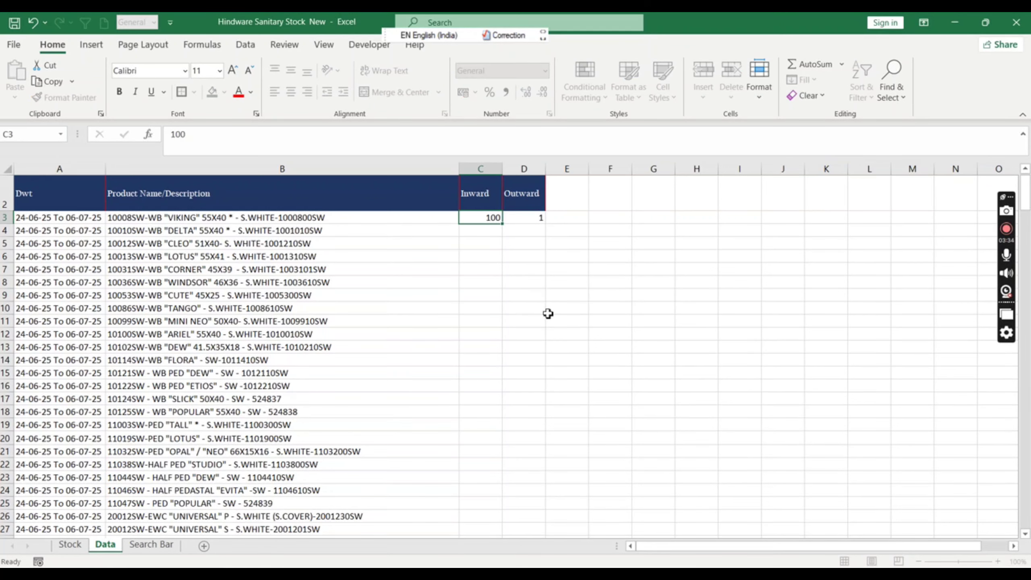
pyautogui.press('Tab')
pyautogui.write('10')
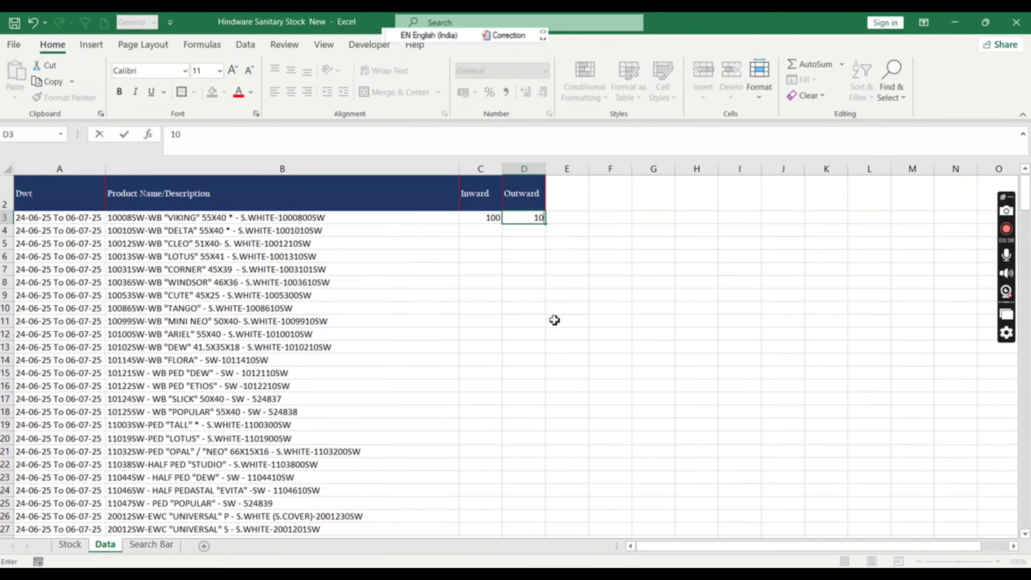
pyautogui.hotkey('ctrl', 'Return')
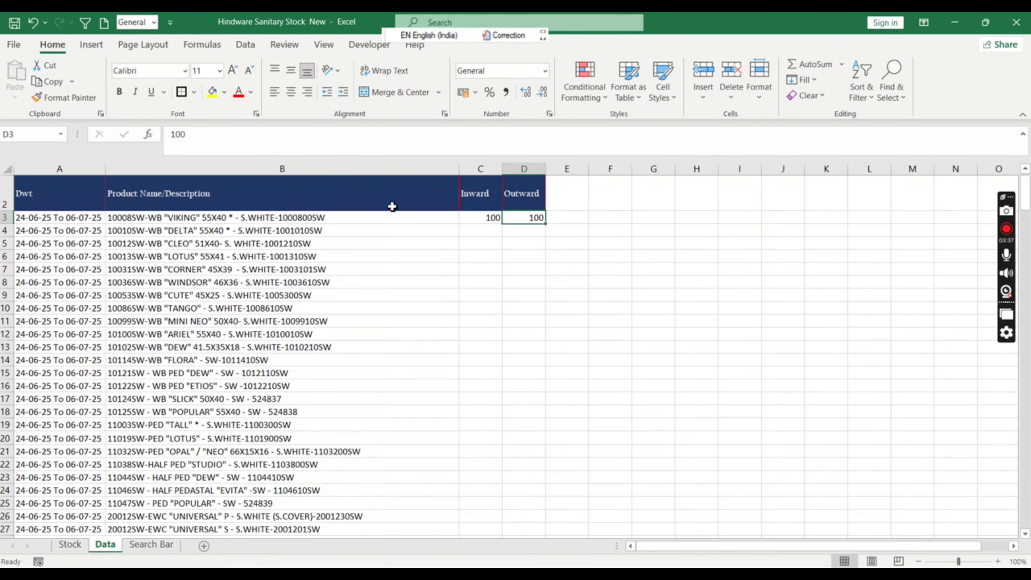
pyautogui.click(70, 544)
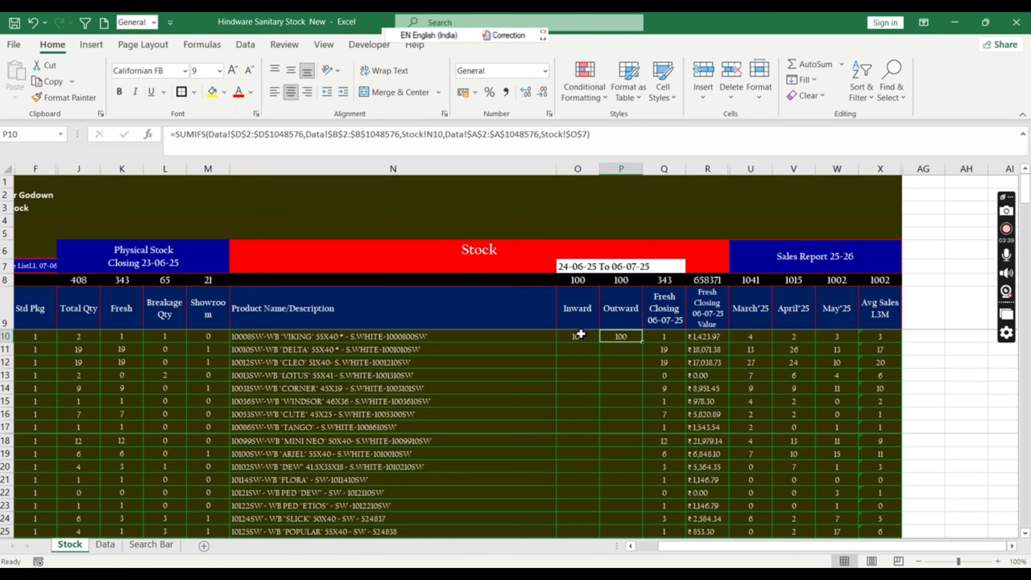
pyautogui.click(616, 341)
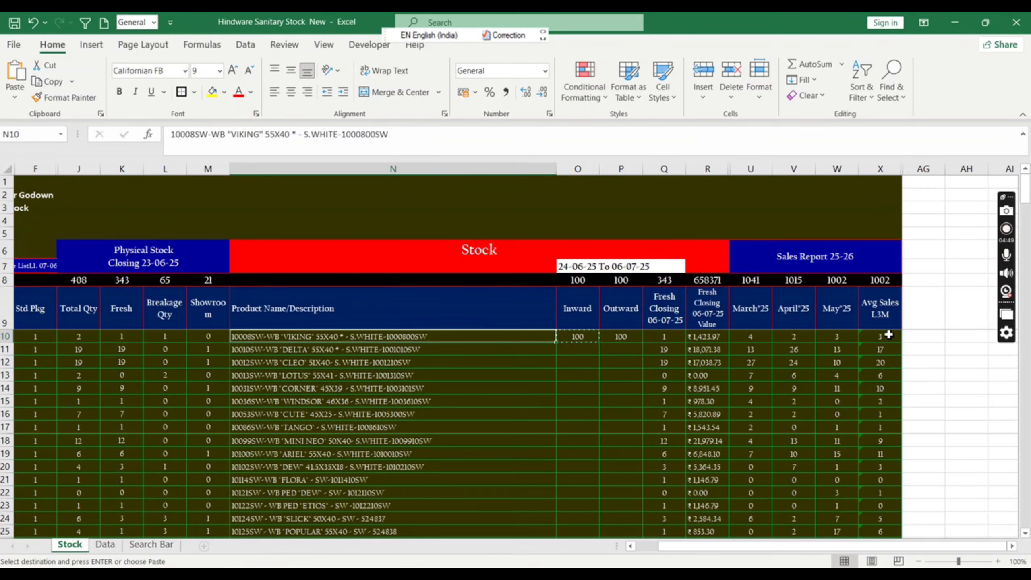
# Step: Paste the copied O10 Inward formula down the Inward column of the Stock sheet to row 199
pyautogui.hotkey('ctrl', 'Down')
pyautogui.press('Right')
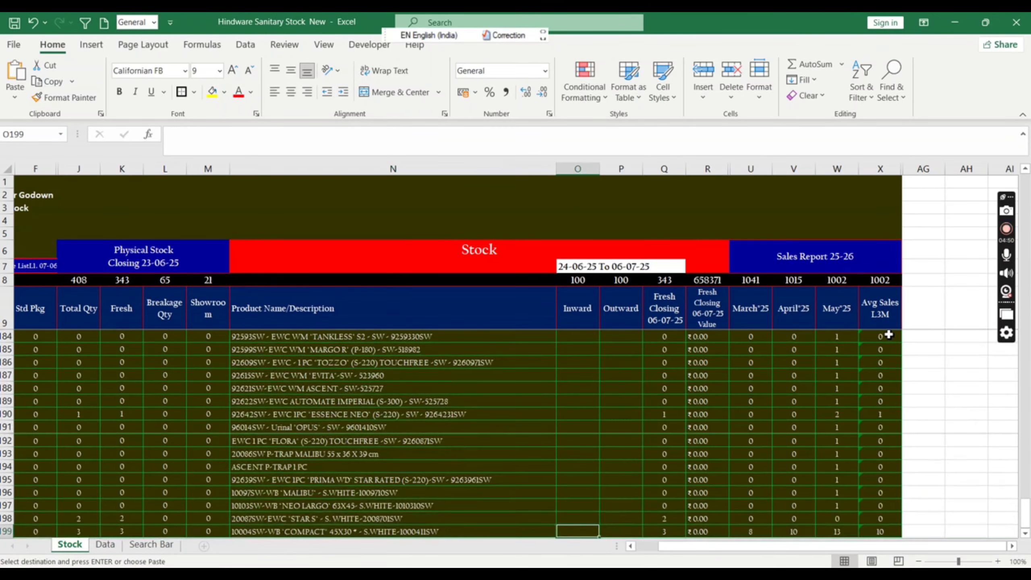
pyautogui.hotkey('ctrl', 'shift', 'Up')
pyautogui.hotkey('ctrl', 'v')
pyautogui.press('Escape')
pyautogui.hotkey('ctrl', 'Up')
pyautogui.press('Down')
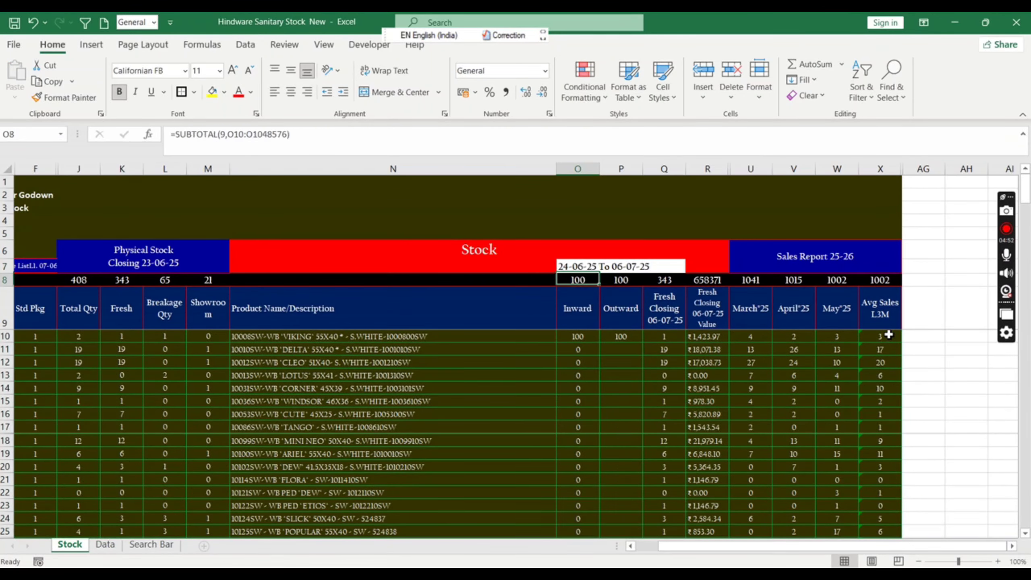
# Step: Fill the Outward formula from P10 down to P199 on the Stock sheet
pyautogui.hotkey('ctrl', 'Down')
pyautogui.press('Right')
pyautogui.hotkey('ctrl', 'shift', 'Up')
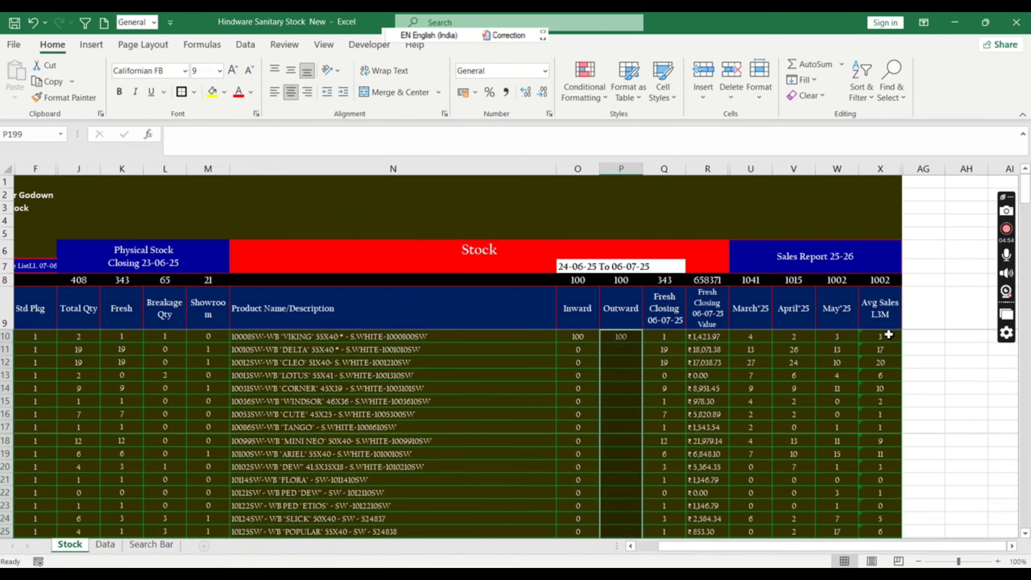
pyautogui.hotkey('ctrl', 'd')
pyautogui.press('Left')
pyautogui.press('Right')
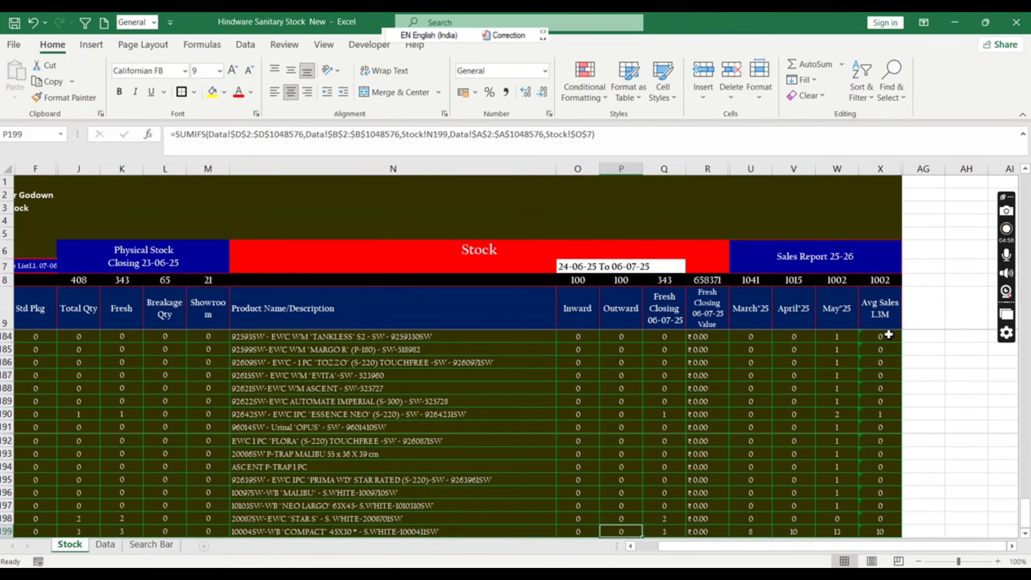
# Step: Clear the first product's test Inward and Outward quantities from C3 and D3 on the Data sheet
pyautogui.hotkey('ctrl', 'pagedown')
pyautogui.hotkey('ctrl', 'Up')
pyautogui.press('Down')
pyautogui.press('Down')
pyautogui.press('Left')
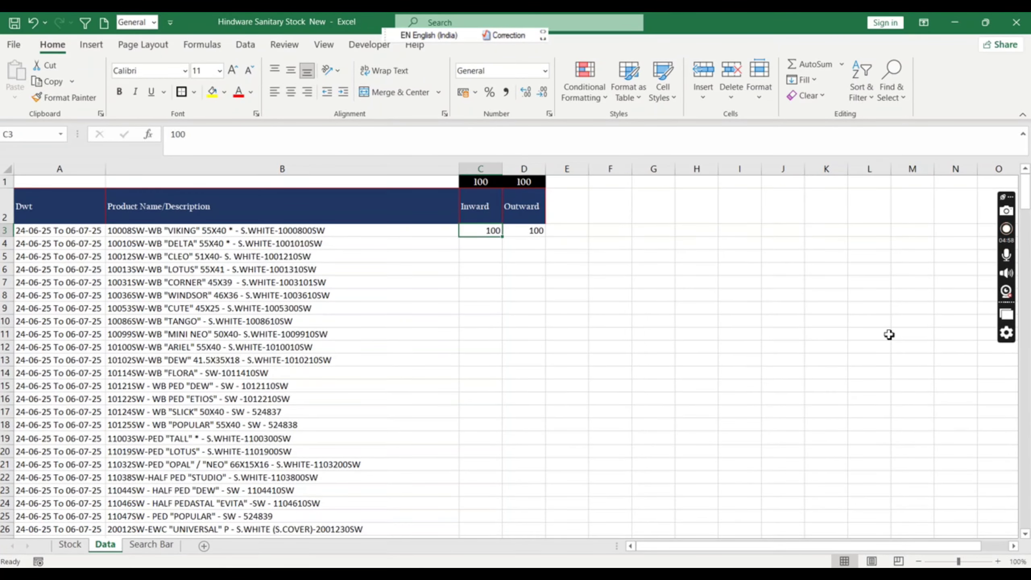
pyautogui.press('Delete')
pyautogui.press('Right')
pyautogui.press('Delete')
# Step: Enter a test Inward quantity of 500 in C5 for the CLEO product on the Data sheet, plus a test Outward quantity of 50
pyautogui.press('Left')
pyautogui.press('Down')
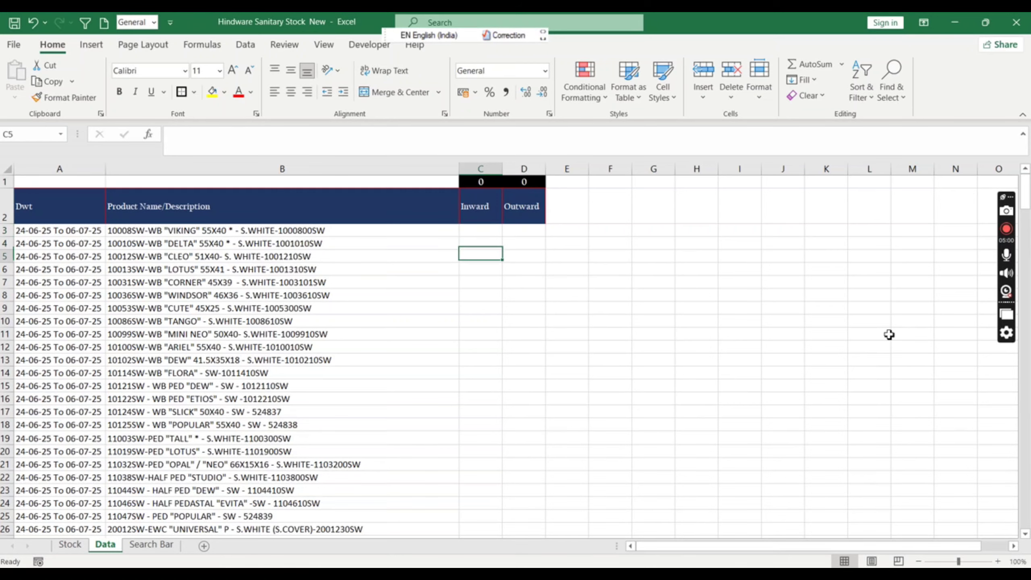
pyautogui.press('Down')
pyautogui.write('500')
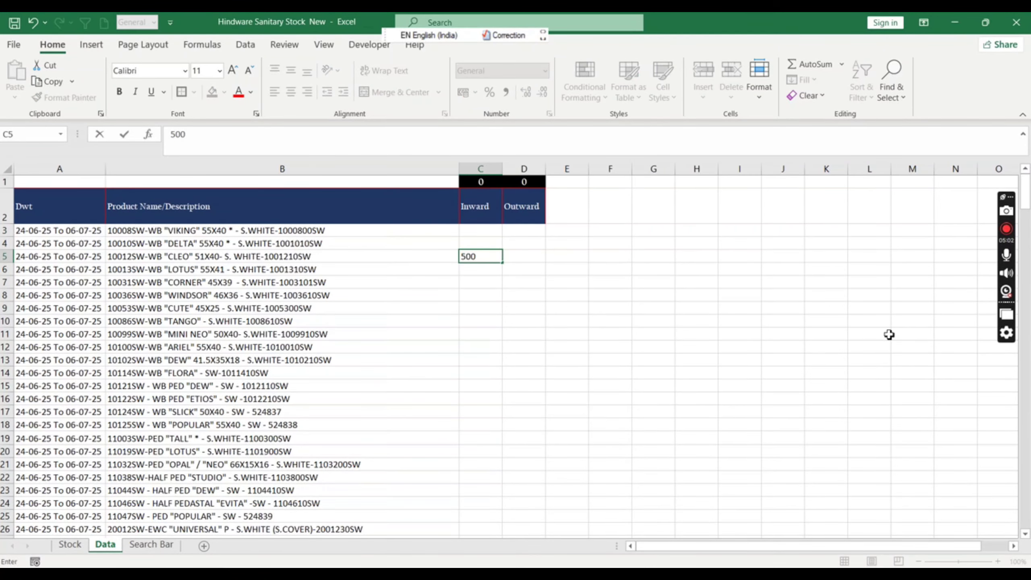
pyautogui.press('Return')
pyautogui.press('Right')
pyautogui.write('50')
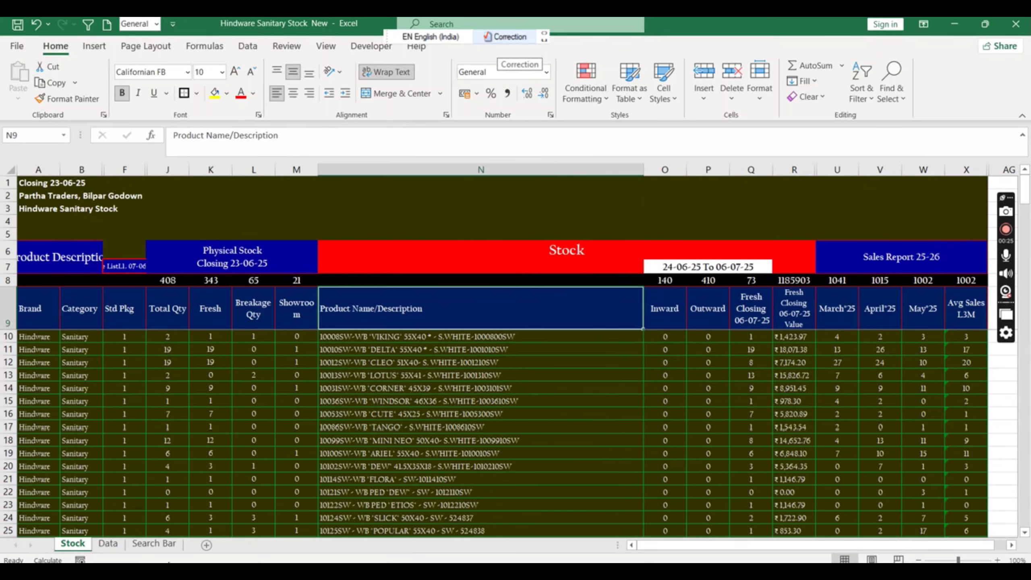
# Step: Copy all item and quantity rows from Sheet2 of the Hindware San Export workbook into the Data sheet's product, Inward and Outward columns
pyautogui.click(108, 544)
pyautogui.hotkey('ctrl', 'Tab')
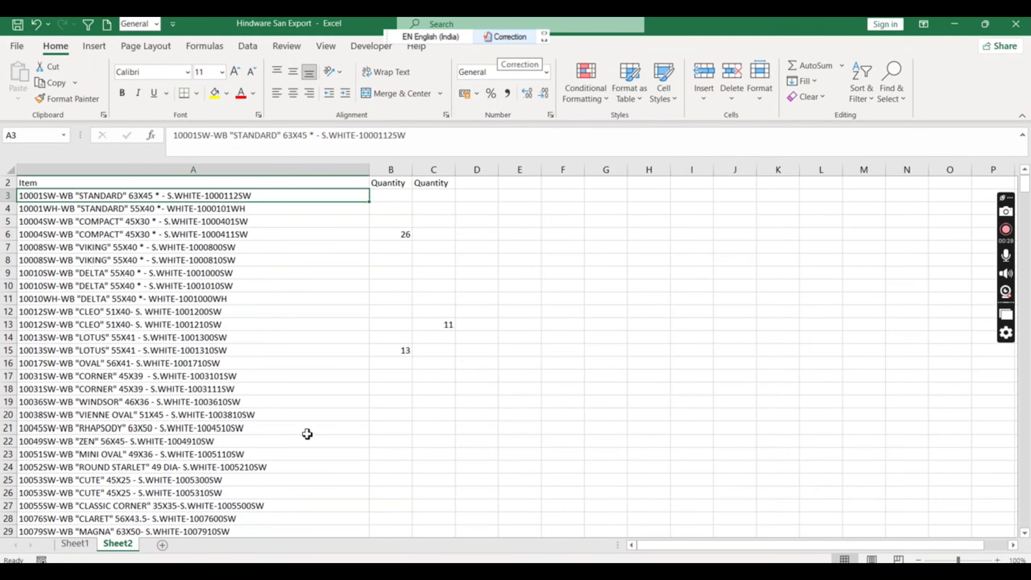
pyautogui.hotkey('shift', 'Right')
pyautogui.hotkey('shift', 'Right')
pyautogui.hotkey('ctrl', 'shift', 'Down')
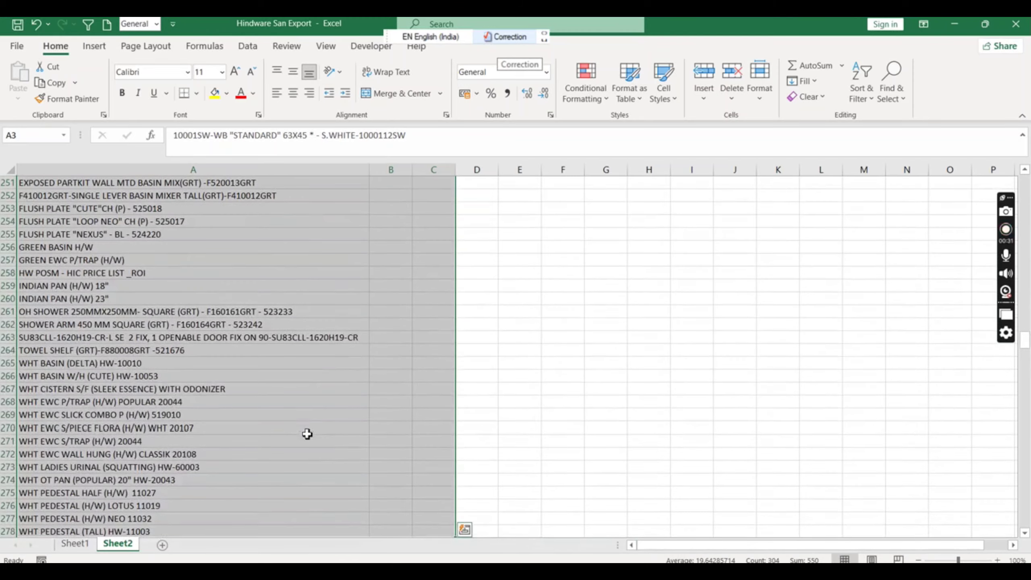
pyautogui.hotkey('ctrl', 'c')
pyautogui.hotkey('ctrl', 'Tab')
pyautogui.hotkey('ctrl', 'v')
pyautogui.hotkey('ctrl', 'Down')
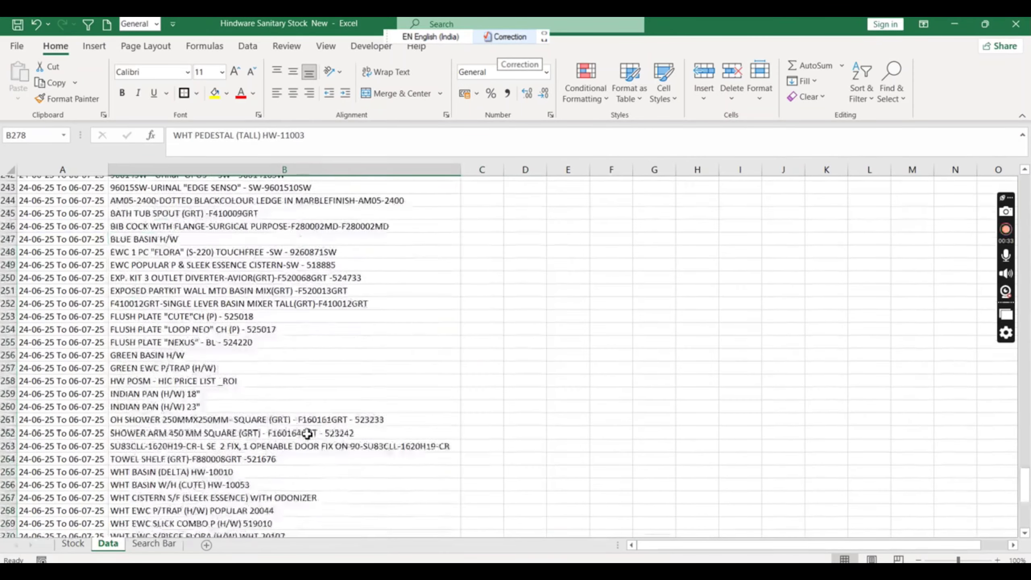
# Step: Compare the Inward and Outward totals at the head of the Data sheet with those in row 8 of the Stock sheet
pyautogui.hotkey('ctrl', 'Up')
pyautogui.press('Up')
pyautogui.press('Right')
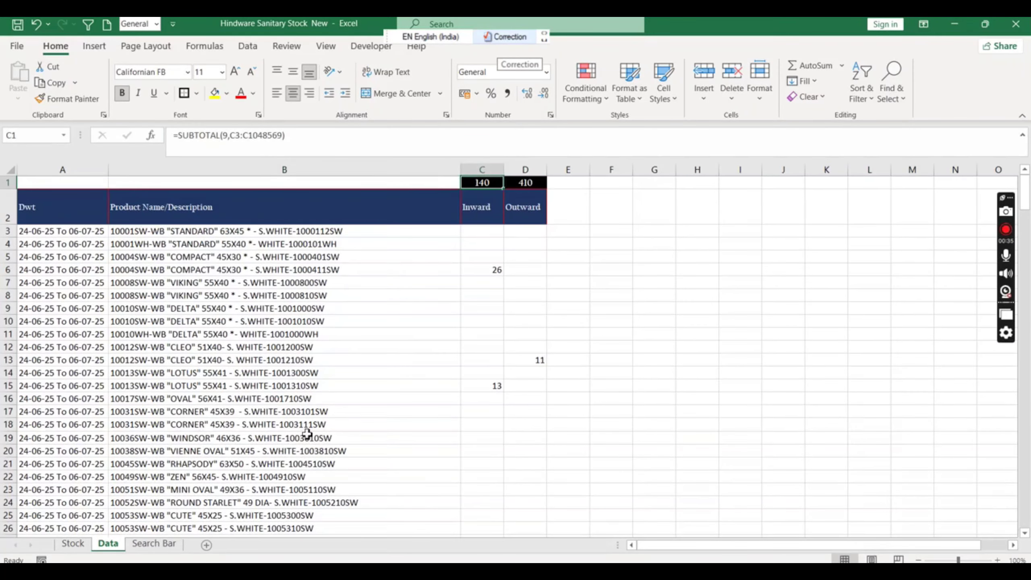
pyautogui.press('Right')
pyautogui.click(73, 543)
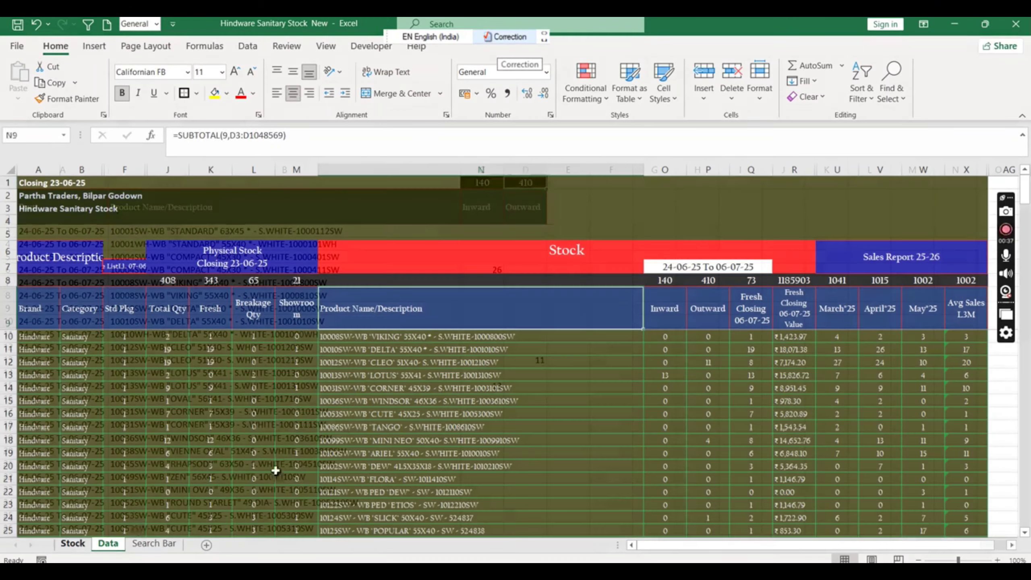
pyautogui.click(662, 282)
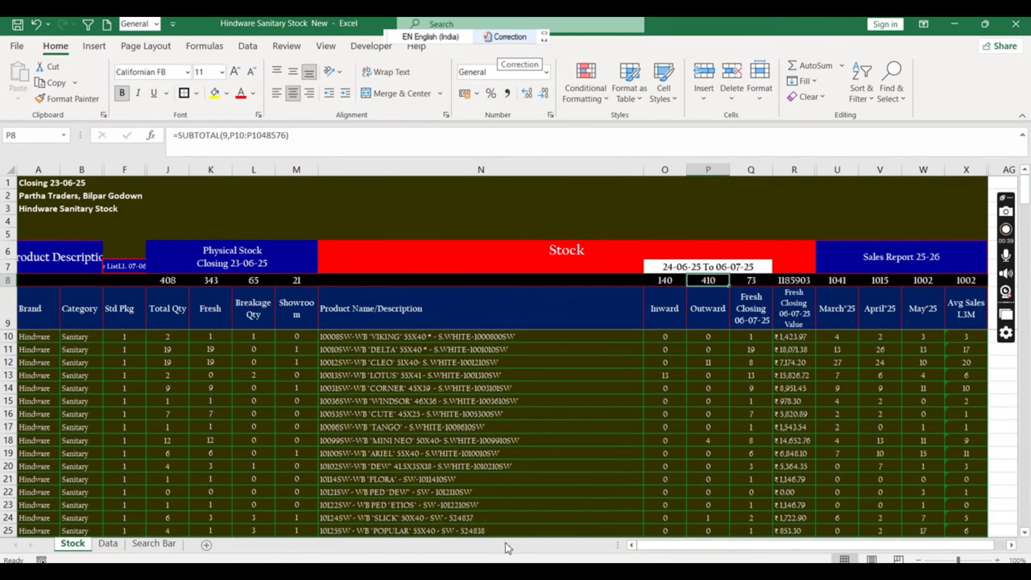
pyautogui.click(451, 317)
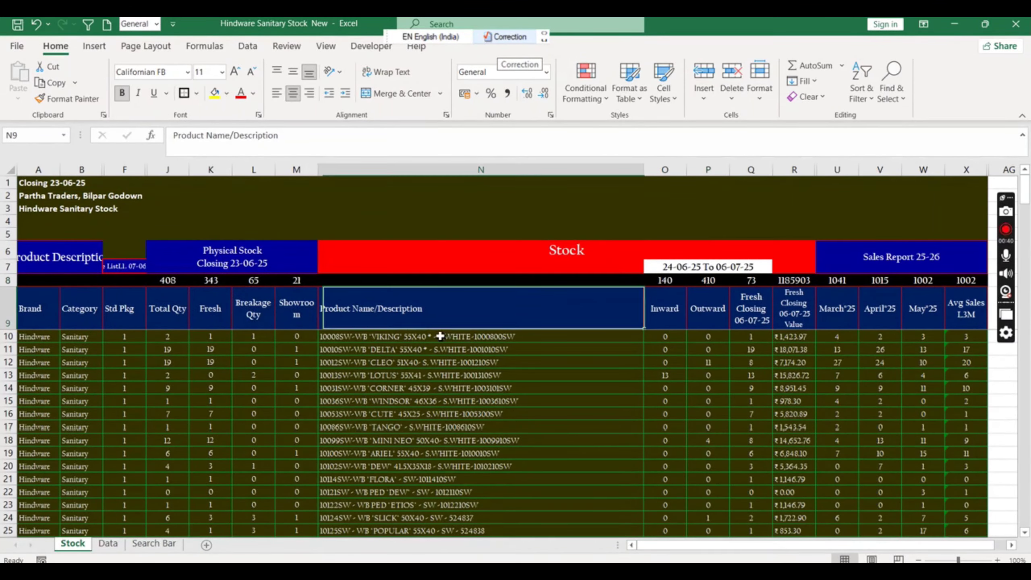
# Step: Check the CLEO product's Outward quantity on the Stock sheet and look up 10012 in the Search Bar sheet's search cell
pyautogui.click(165, 545)
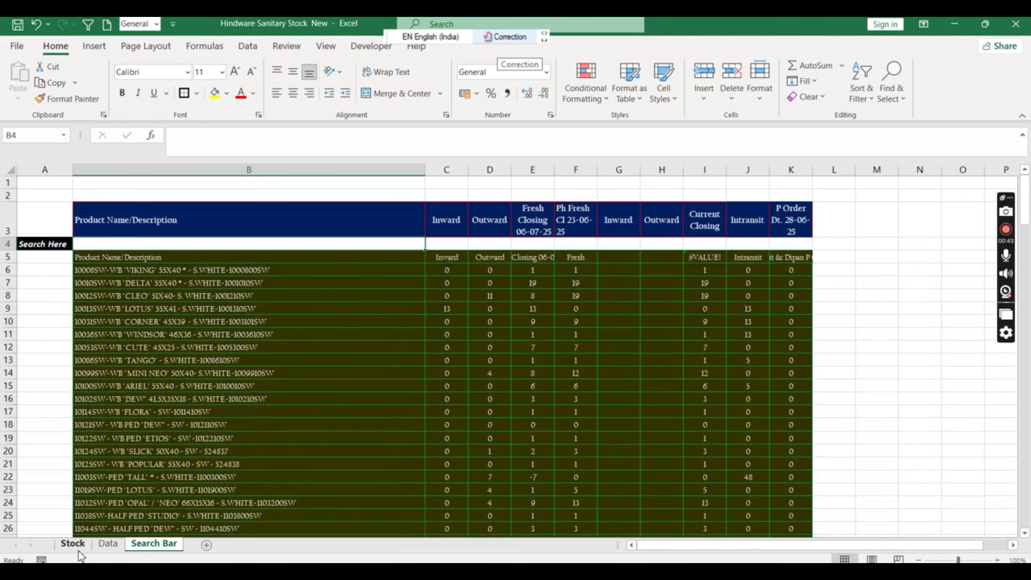
pyautogui.click(72, 544)
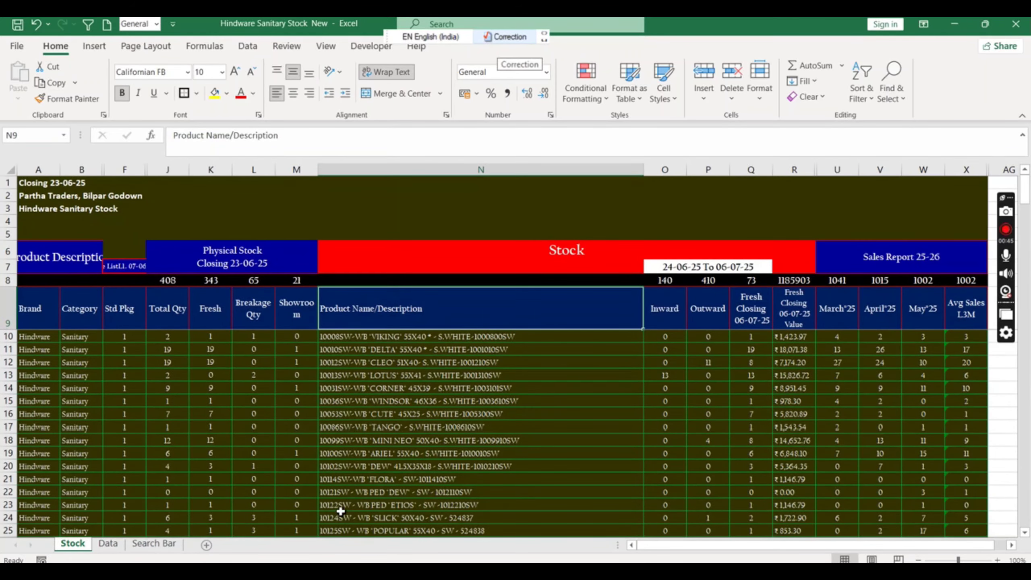
pyautogui.click(704, 361)
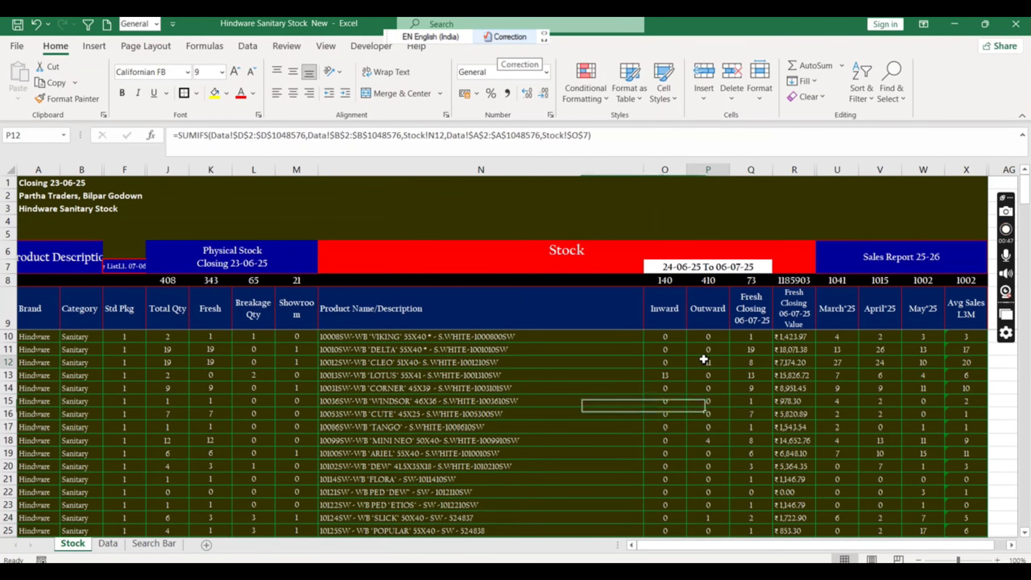
pyautogui.click(357, 364)
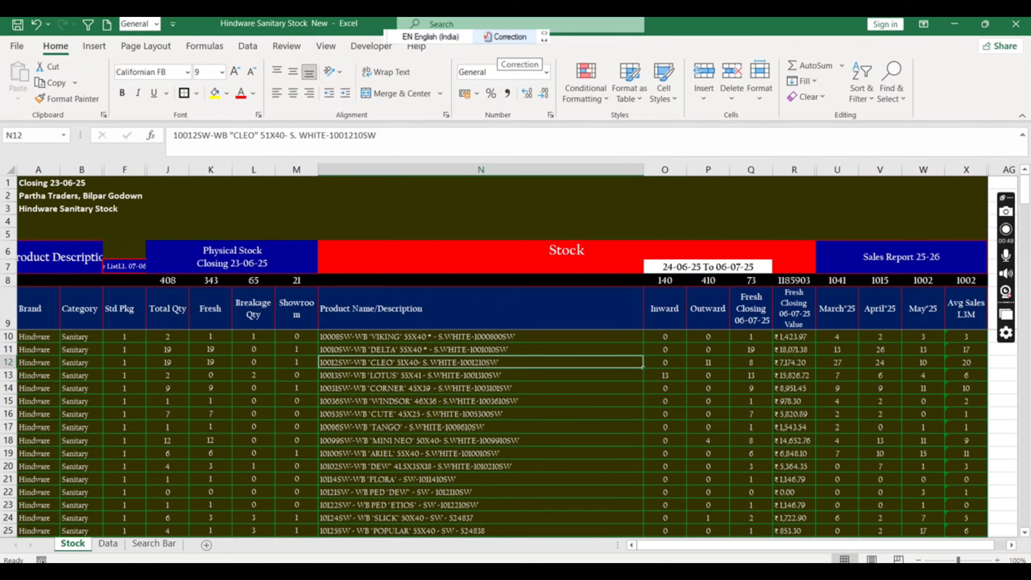
pyautogui.click(150, 544)
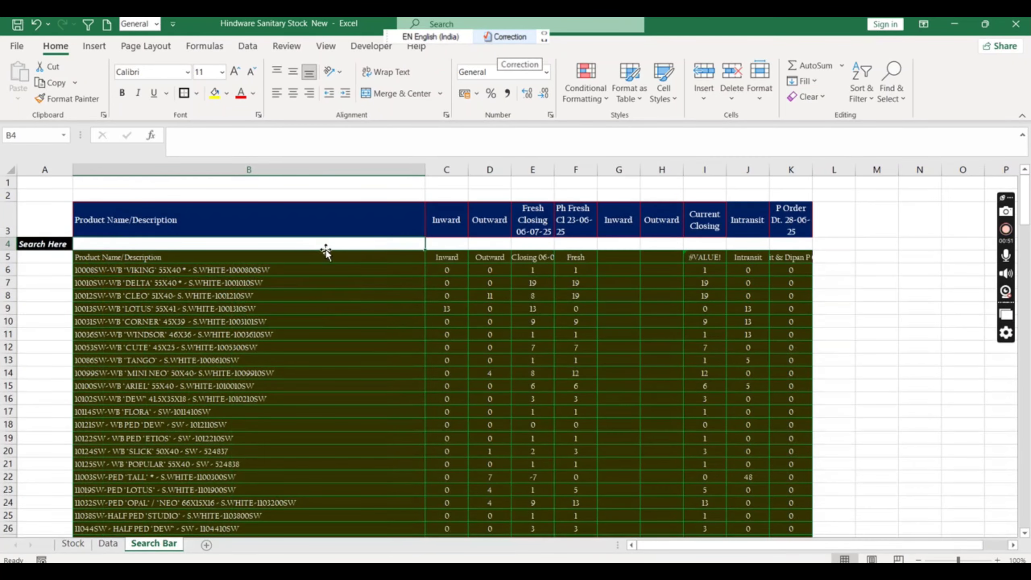
pyautogui.write('10012')
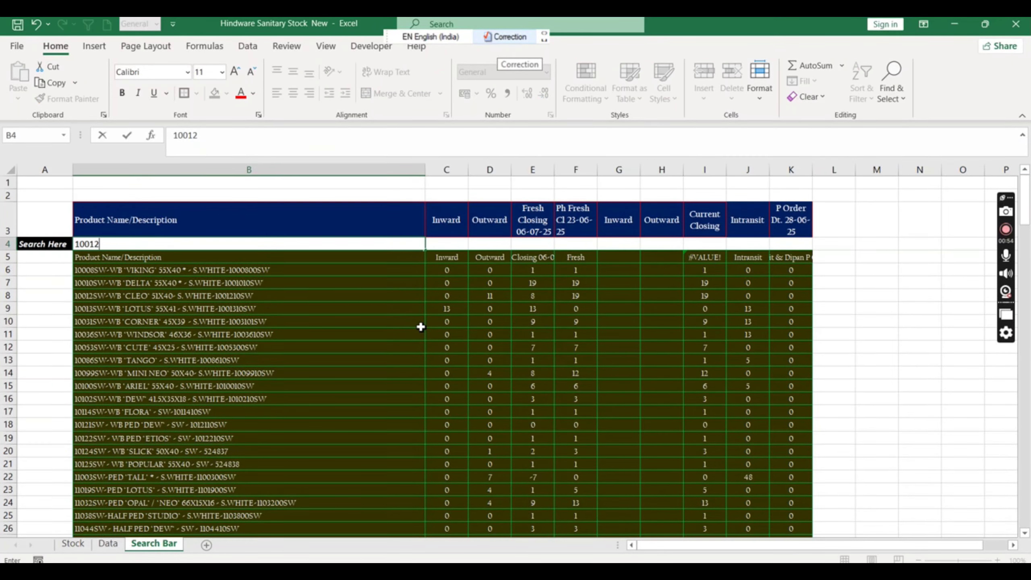
pyautogui.press('Return')
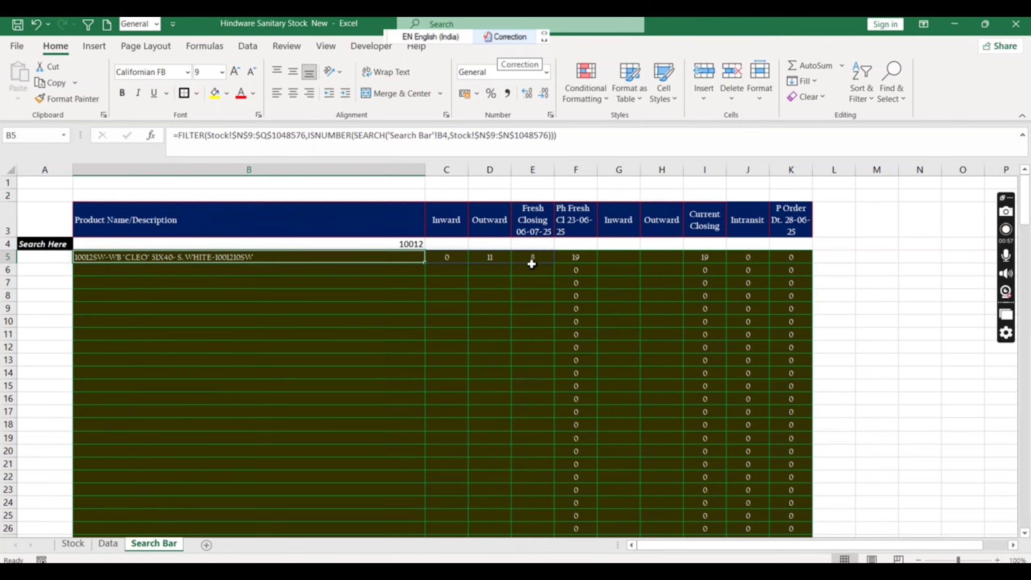
# Step: Compare the Outward quantity found for 10012 with P12 on the Stock sheet and examine the result's remaining columns on the Search Bar sheet
pyautogui.click(484, 261)
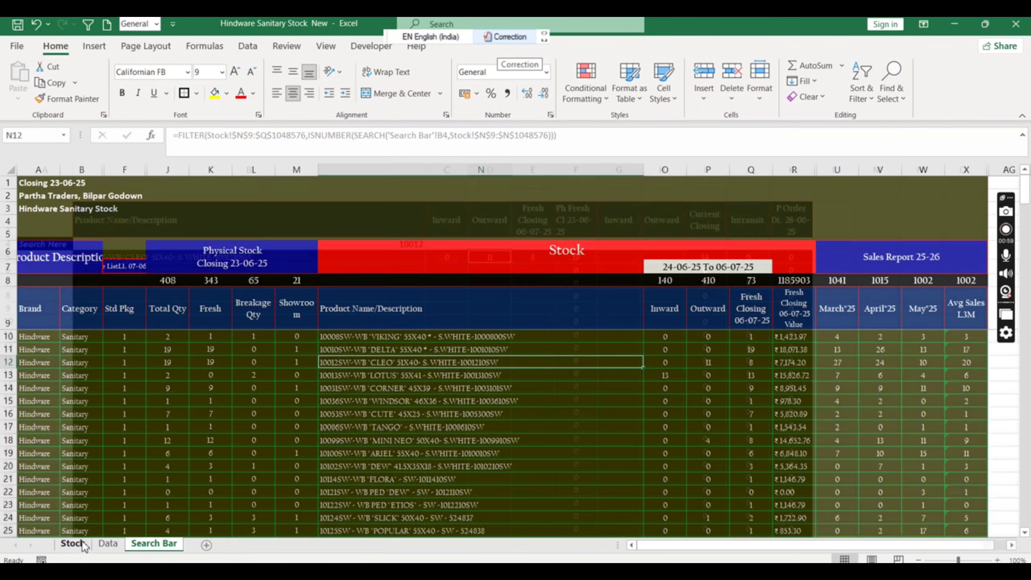
pyautogui.click(73, 543)
pyautogui.click(718, 360)
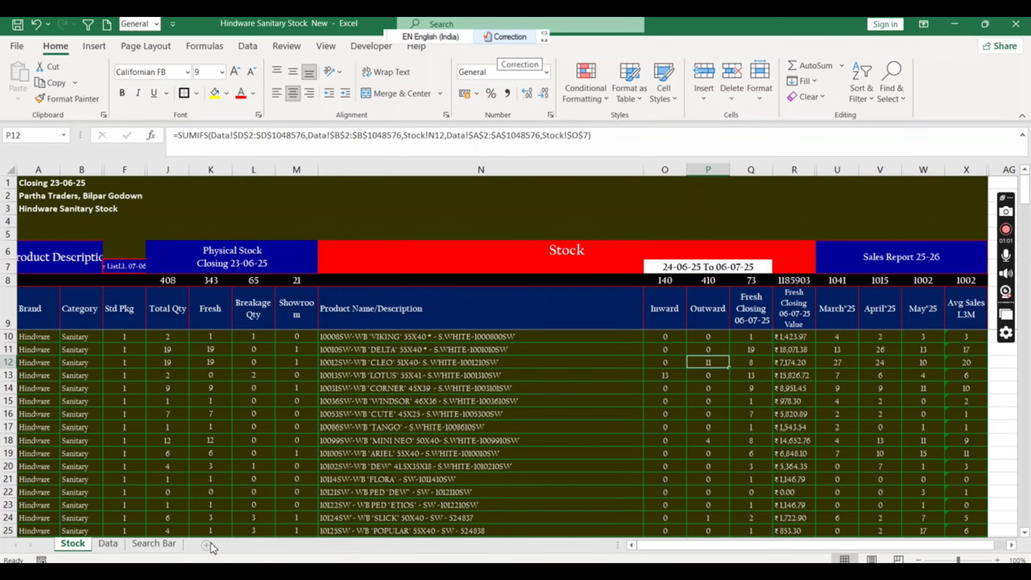
pyautogui.click(154, 543)
pyautogui.press('Right')
pyautogui.press('Right')
pyautogui.press('Right')
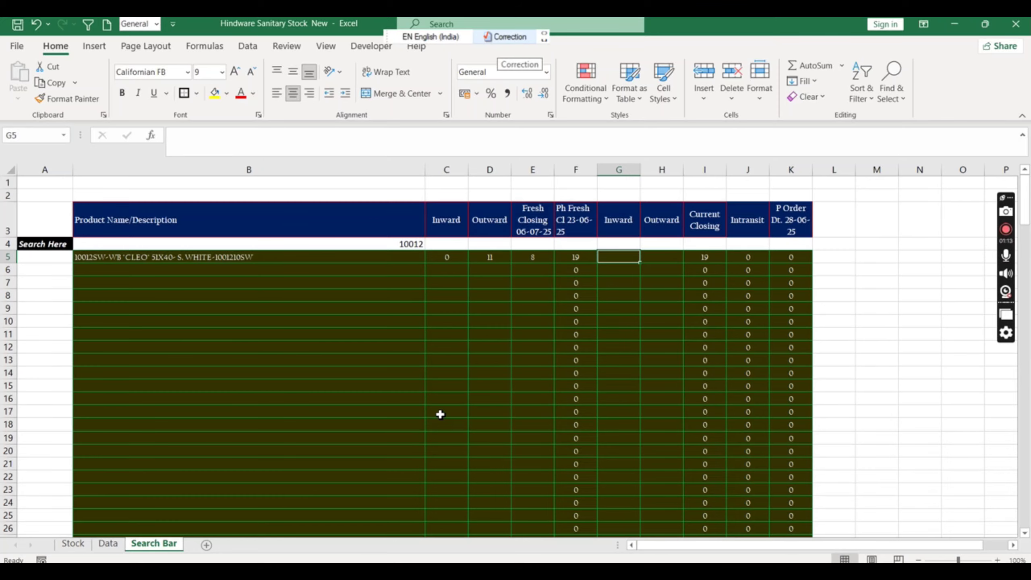
# Step: Locate the CLEO product name on the Stock sheet and search for CLEO on the Search Bar sheet
pyautogui.click(75, 544)
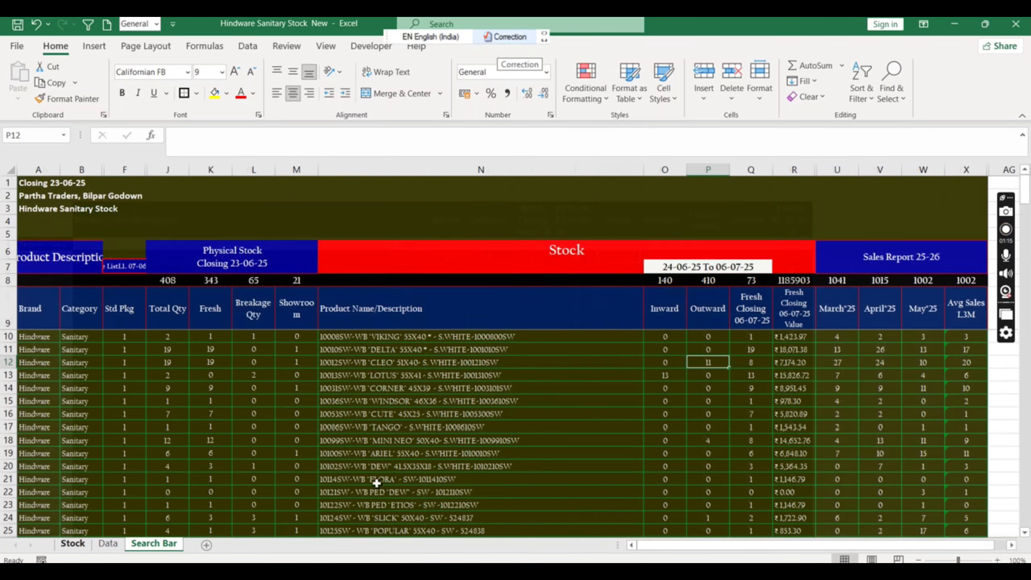
pyautogui.click(382, 364)
pyautogui.click(136, 547)
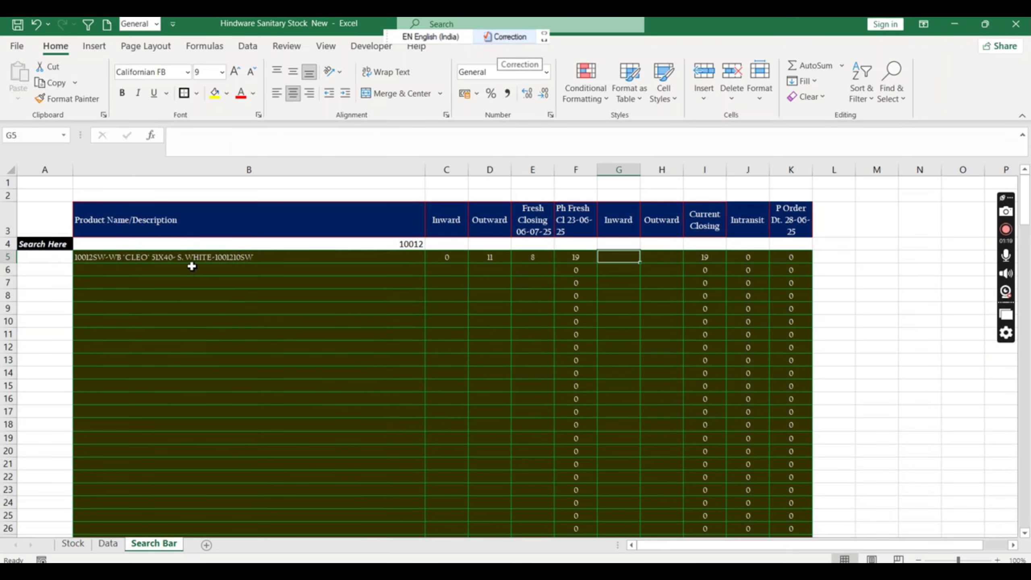
pyautogui.click(190, 245)
pyautogui.write('CLEO')
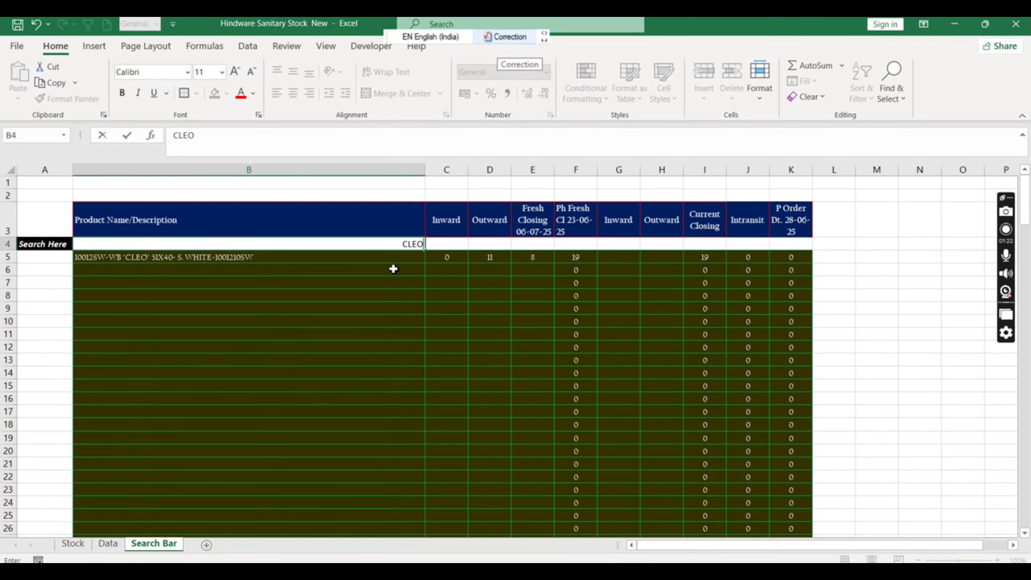
pyautogui.press('Return')
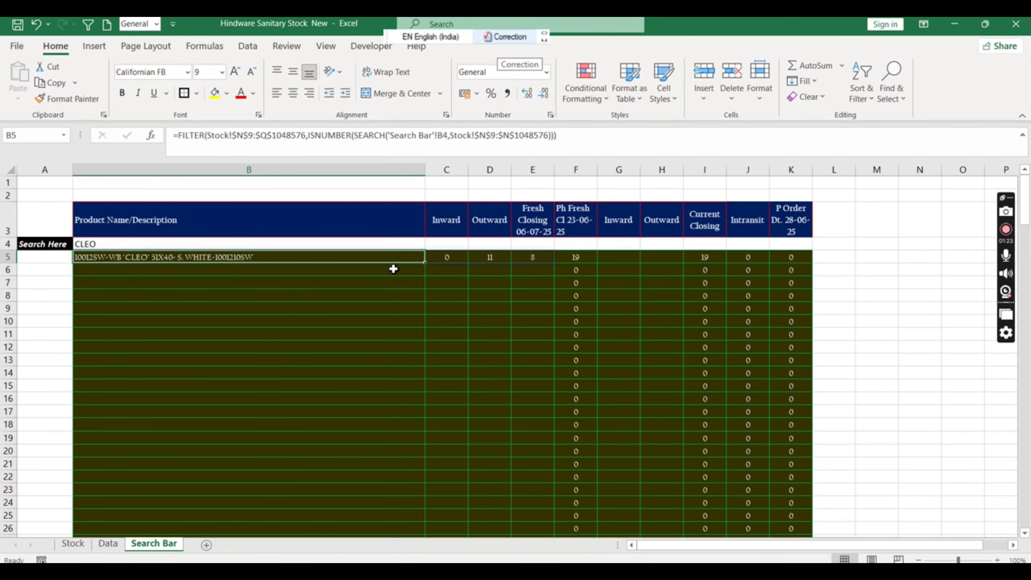
pyautogui.press('Up')
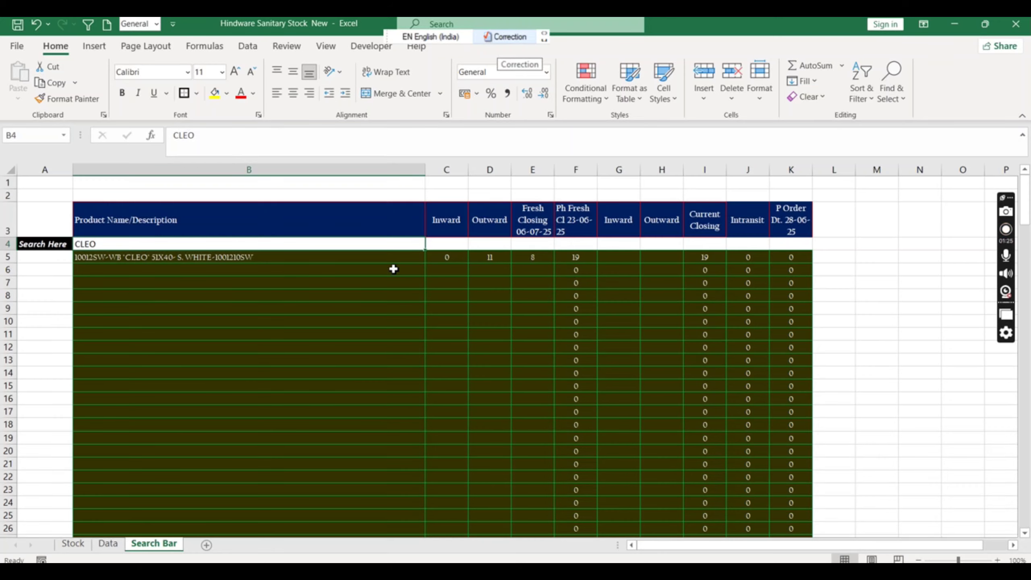
# Step: Check the Outward quantity and name in row 18 of the Stock sheet, and search for MINI NEO on the Search Bar sheet
pyautogui.click(72, 543)
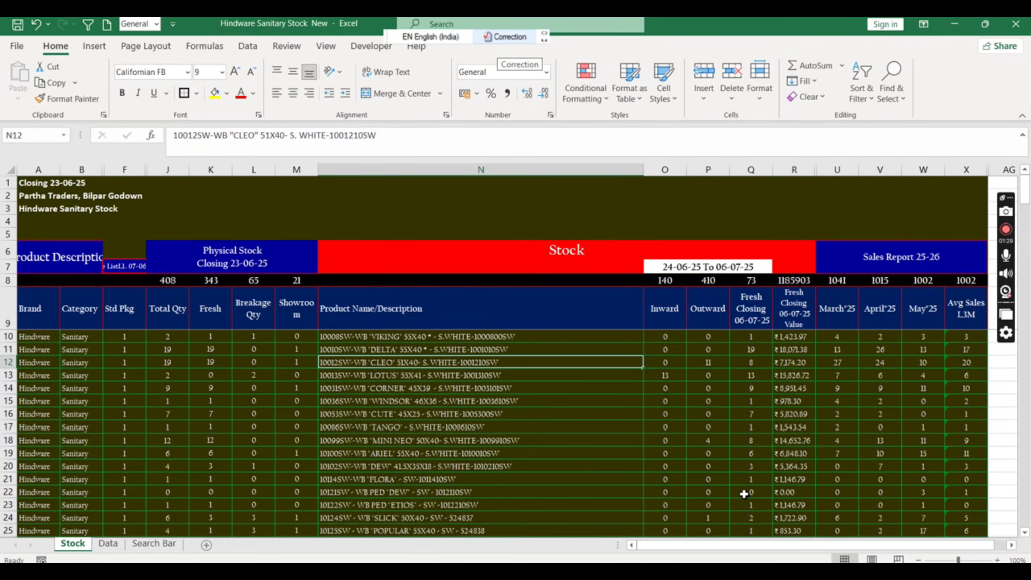
pyautogui.click(708, 441)
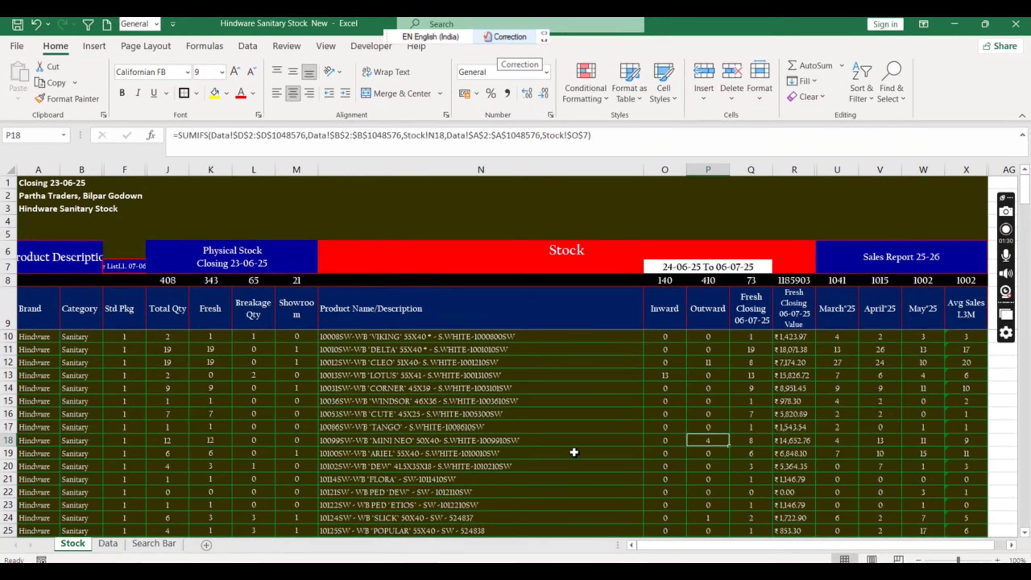
pyautogui.click(407, 452)
pyautogui.click(453, 439)
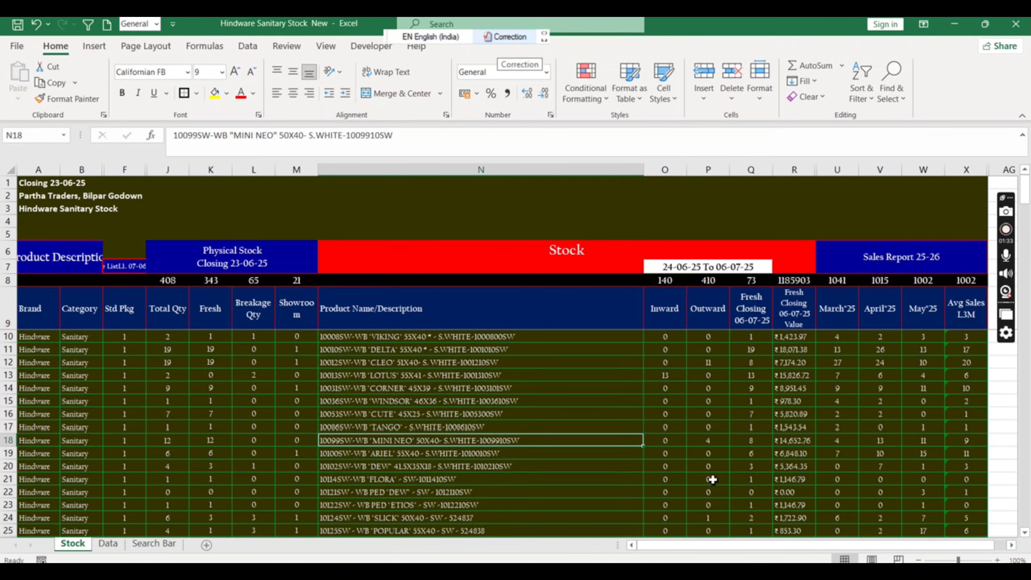
pyautogui.click(169, 543)
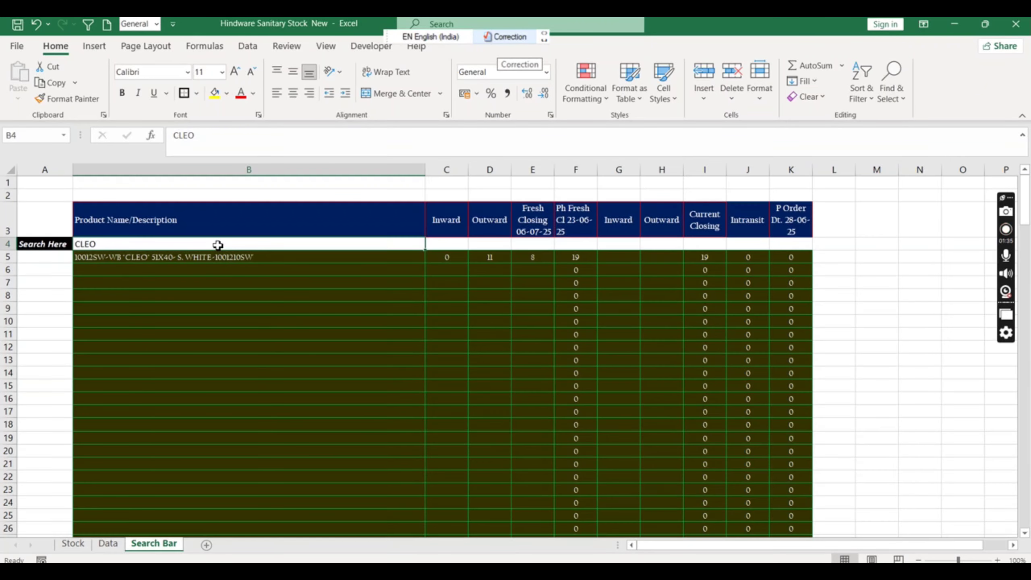
pyautogui.write('MINI N')
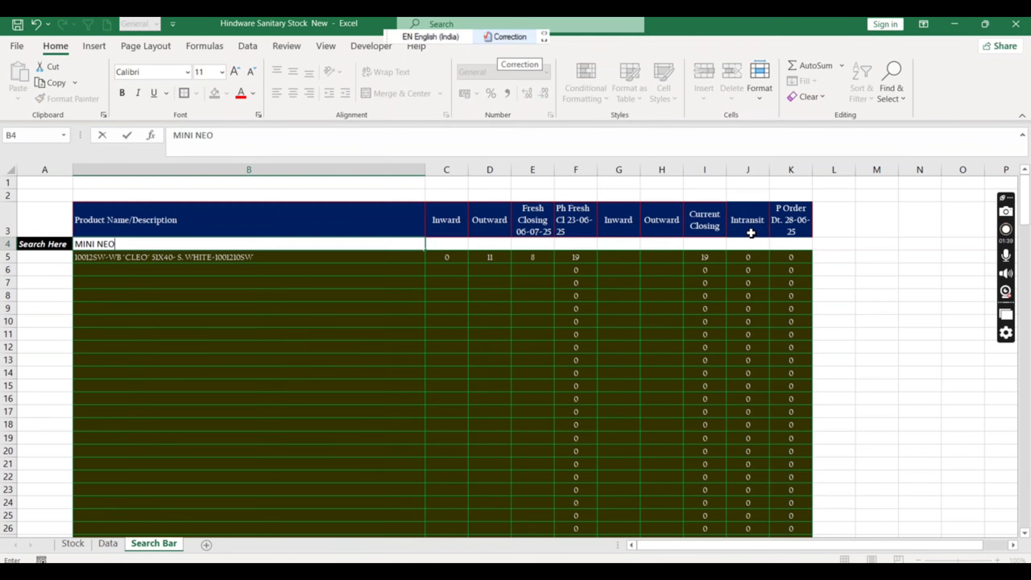
pyautogui.press('Return')
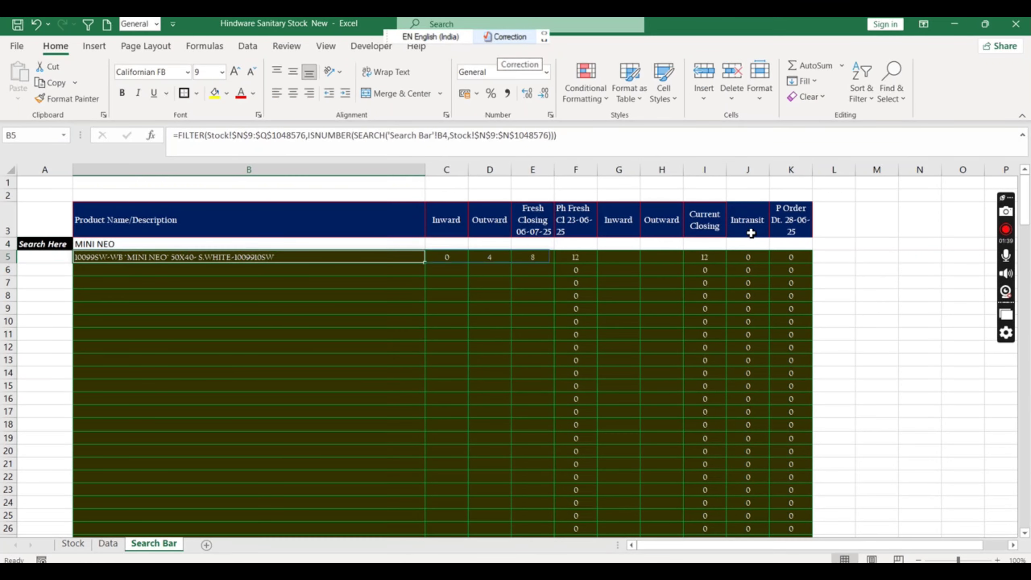
pyautogui.press('Up')
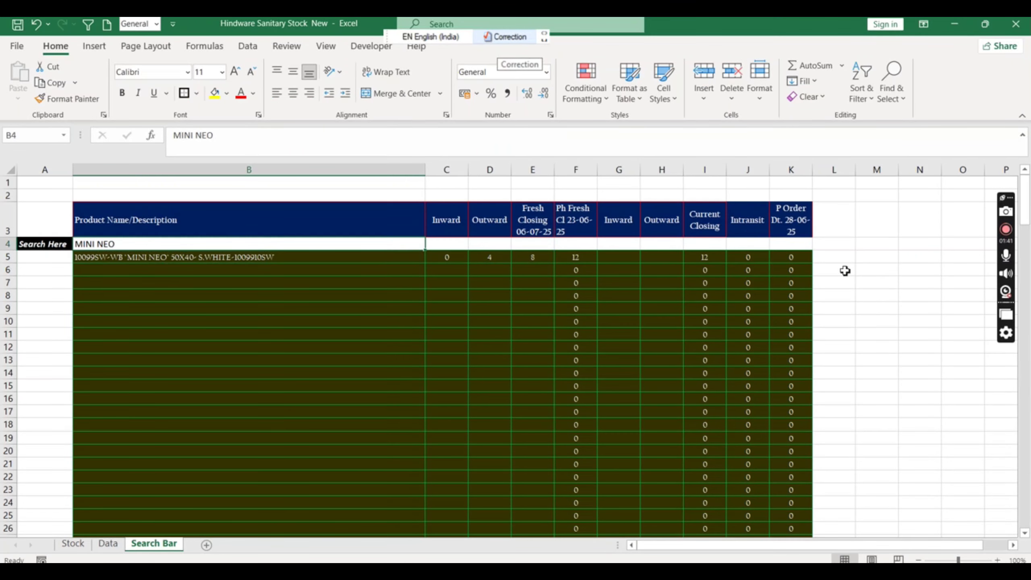
# Step: Search for NEO on the Search Bar sheet and look through the first matching products
pyautogui.write('NE')
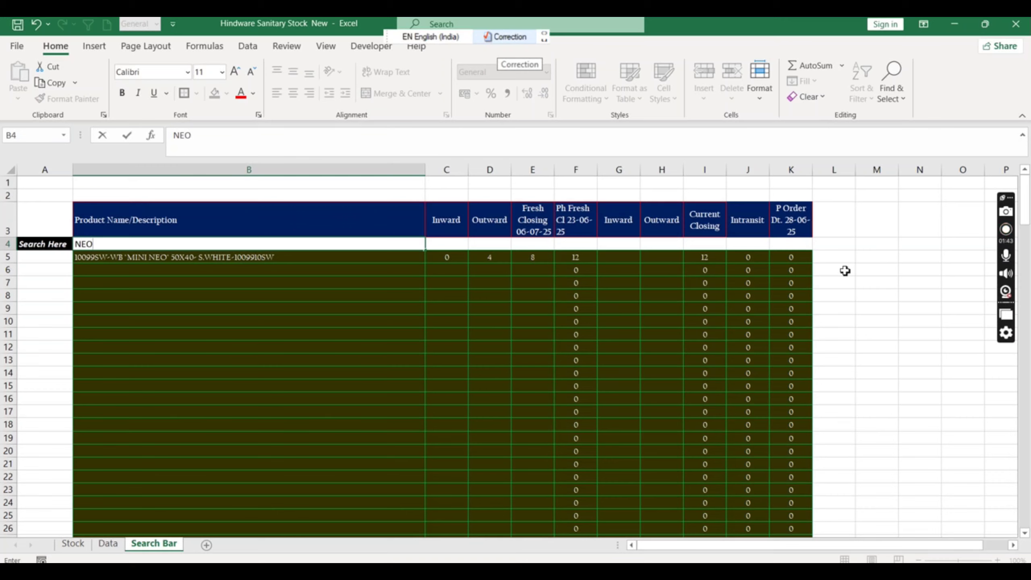
pyautogui.write('O')
pyautogui.press('Return')
pyautogui.press('Down')
pyautogui.press('Down')
pyautogui.press('Down')
pyautogui.press('Up')
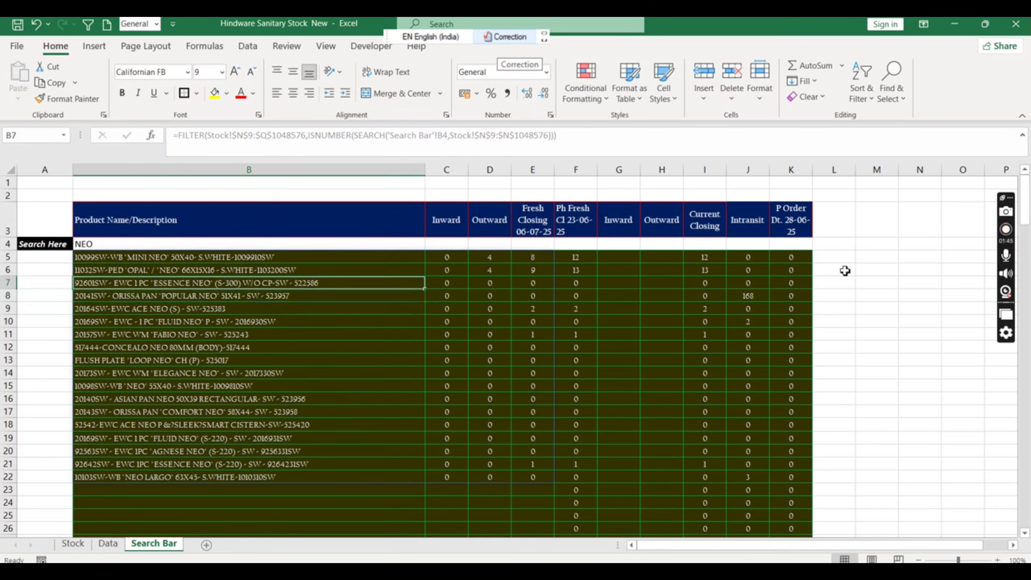
pyautogui.press('Up')
pyautogui.press('Up')
pyautogui.press('Up')
pyautogui.press('Down')
pyautogui.press('Down')
pyautogui.press('Down')
pyautogui.press('Down')
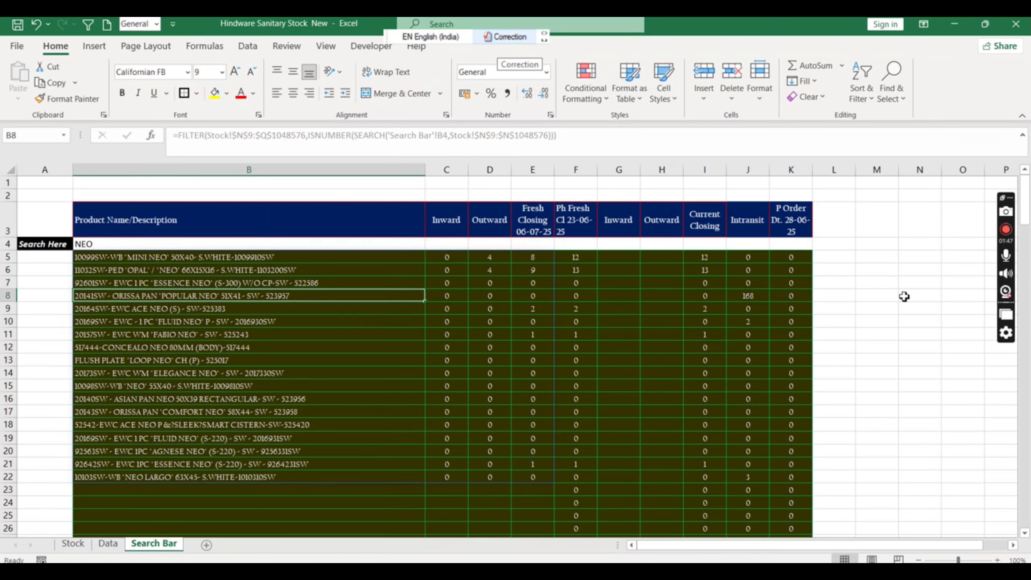
# Step: Look through a few more NEO matches and clear the search term in B4 on the Search Bar sheet
pyautogui.press('Down')
pyautogui.press('Down')
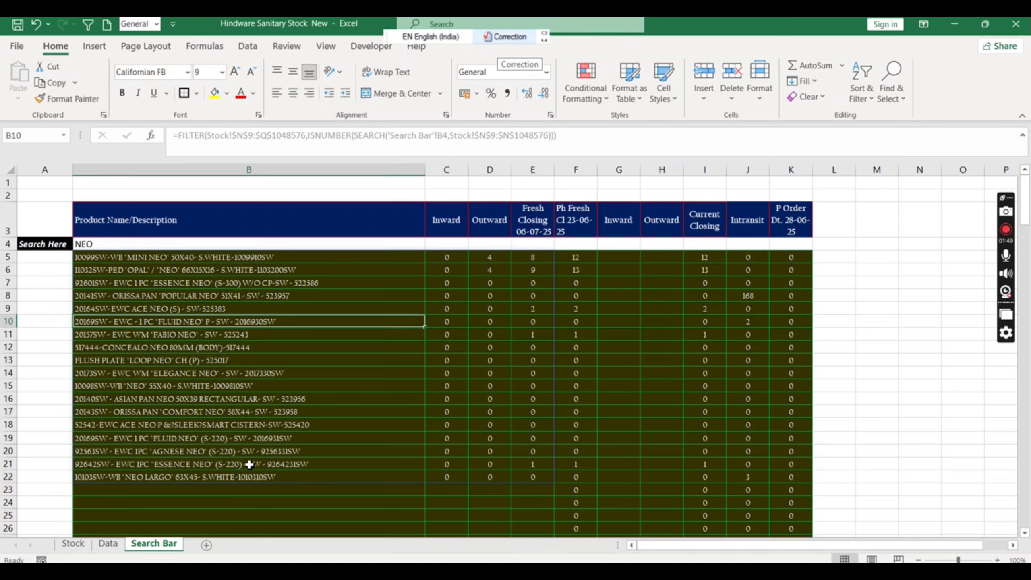
pyautogui.click(176, 243)
pyautogui.press('Delete')
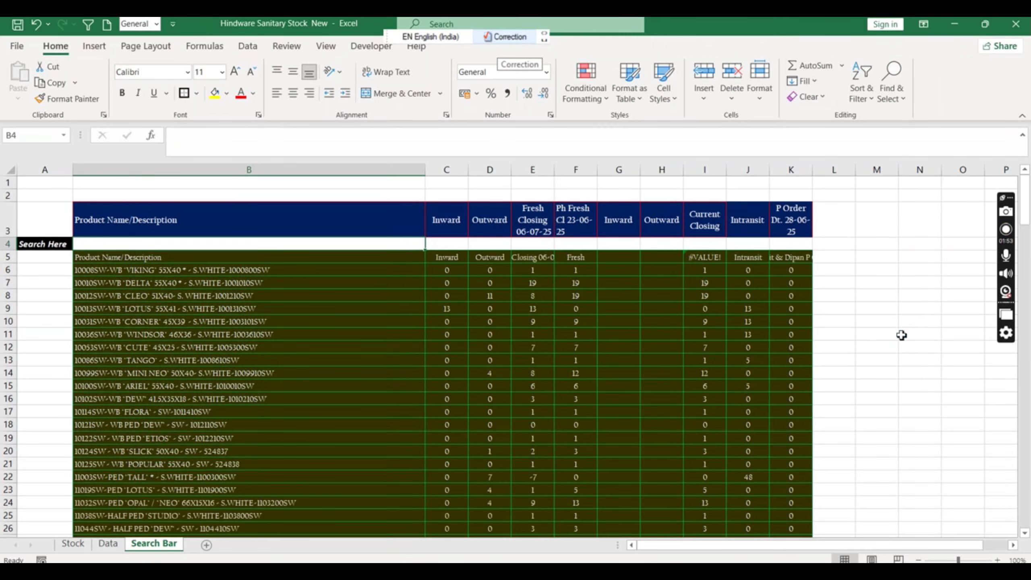
# Step: Delete the existing FILTER formula and its results from row 5 downward in columns B to E
pyautogui.press('Down')
pyautogui.hotkey('shift', 'Right')
pyautogui.hotkey('shift', 'Right')
pyautogui.hotkey('shift', 'Right')
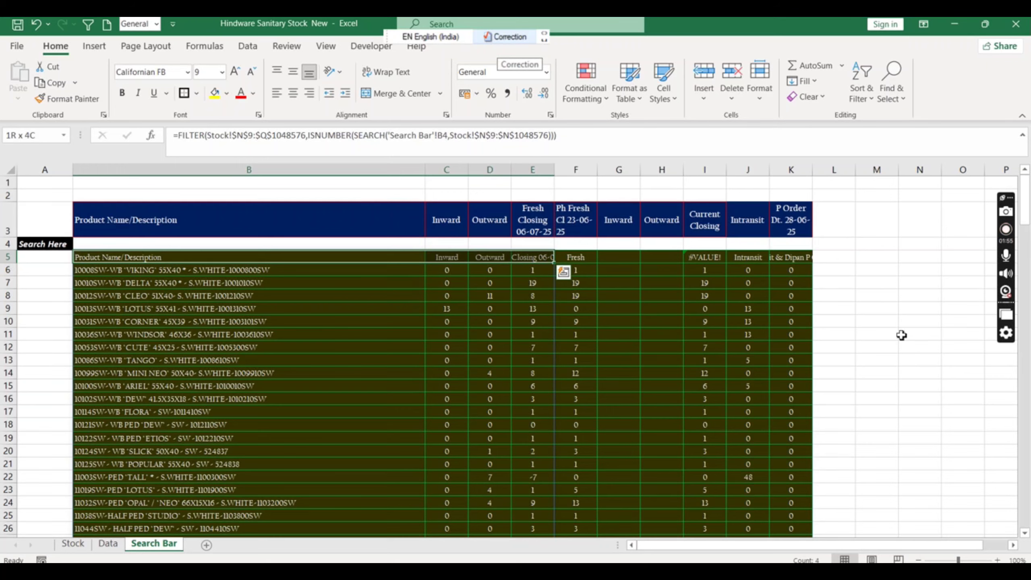
pyautogui.hotkey('ctrl', 'shift', 'Down')
pyautogui.press('Delete')
pyautogui.hotkey('ctrl', 'BackSpace')
pyautogui.hotkey('shift', 'BackSpace')
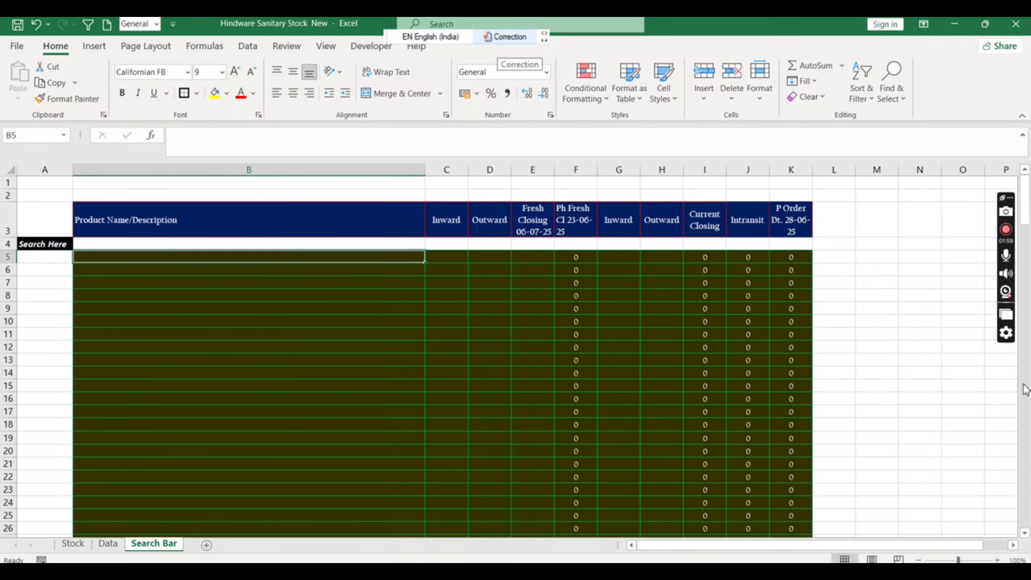
# Step: Start a FILTER formula in B5 with the absolute array Stock!$N$9:$Q$1048576
pyautogui.write('=FIL')
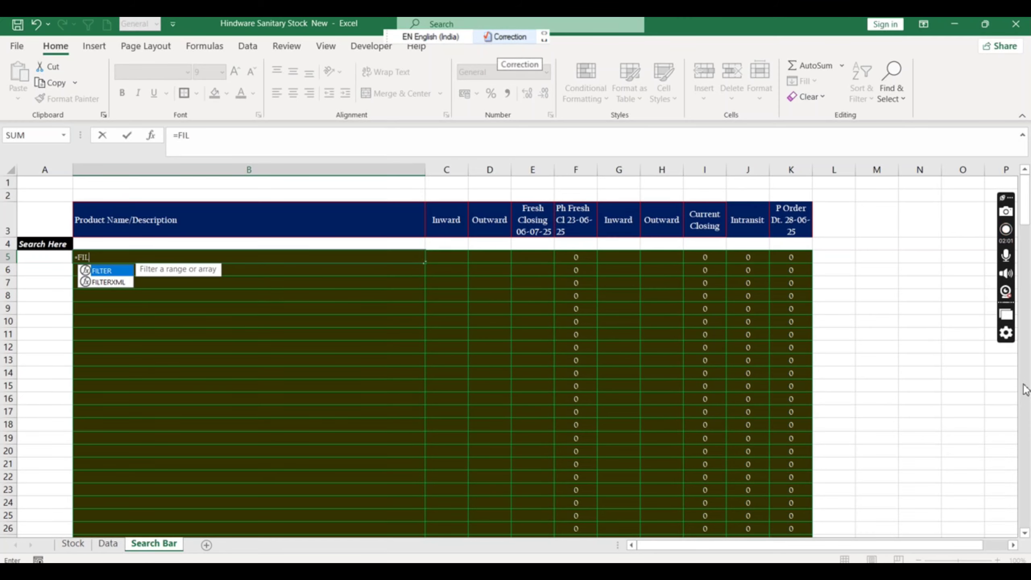
pyautogui.write('TER(')
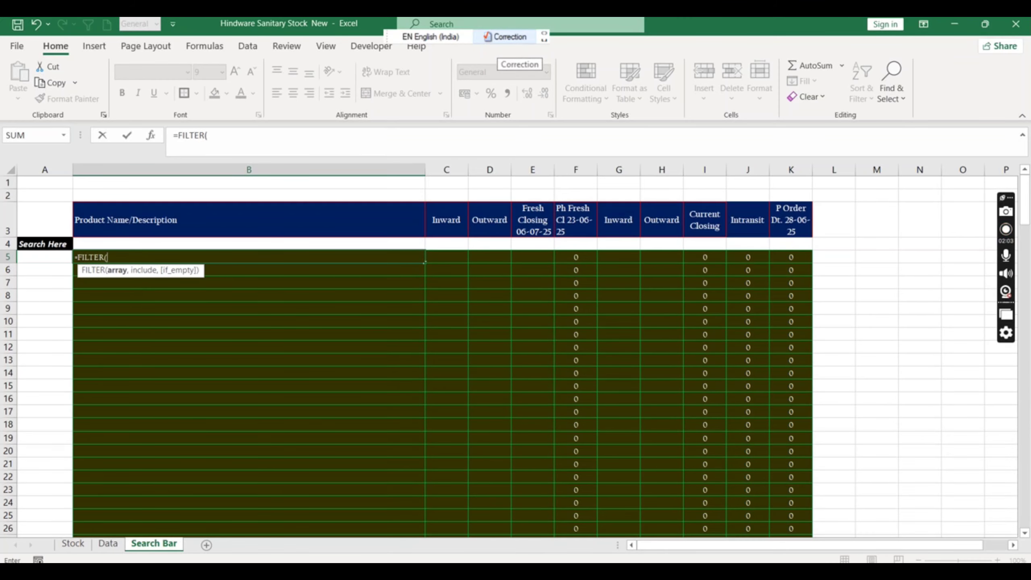
pyautogui.click(72, 543)
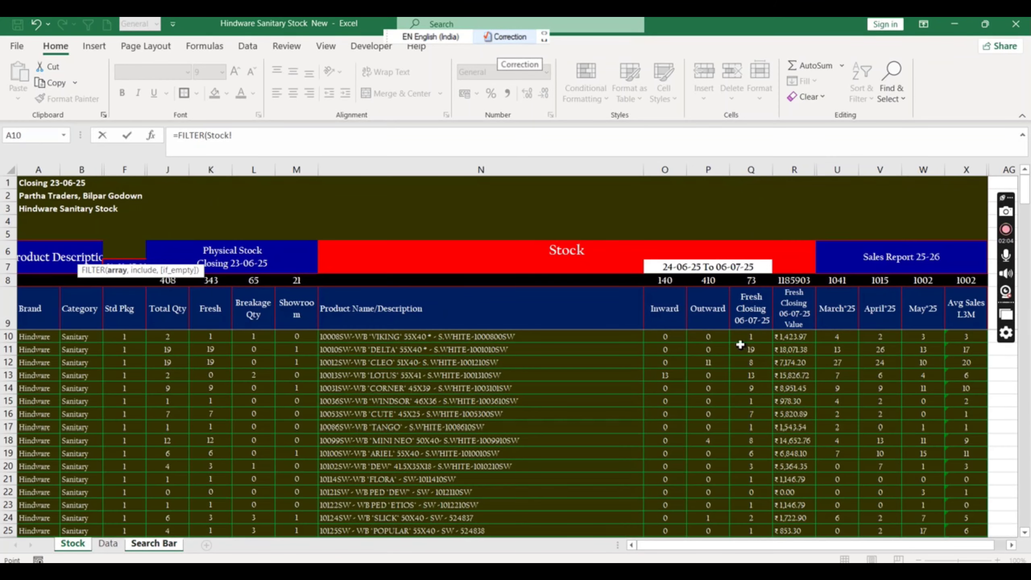
pyautogui.click(397, 316)
pyautogui.moveTo(397, 317); pyautogui.dragTo(752, 310)
pyautogui.hotkey('ctrl', 'shift', 'Down')
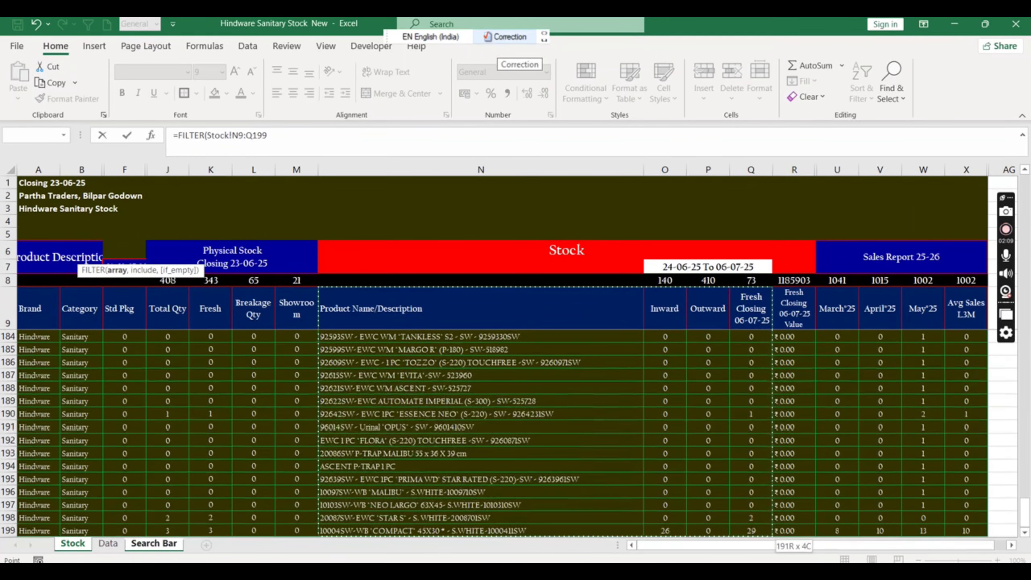
pyautogui.hotkey('ctrl', 'shift', 'Down')
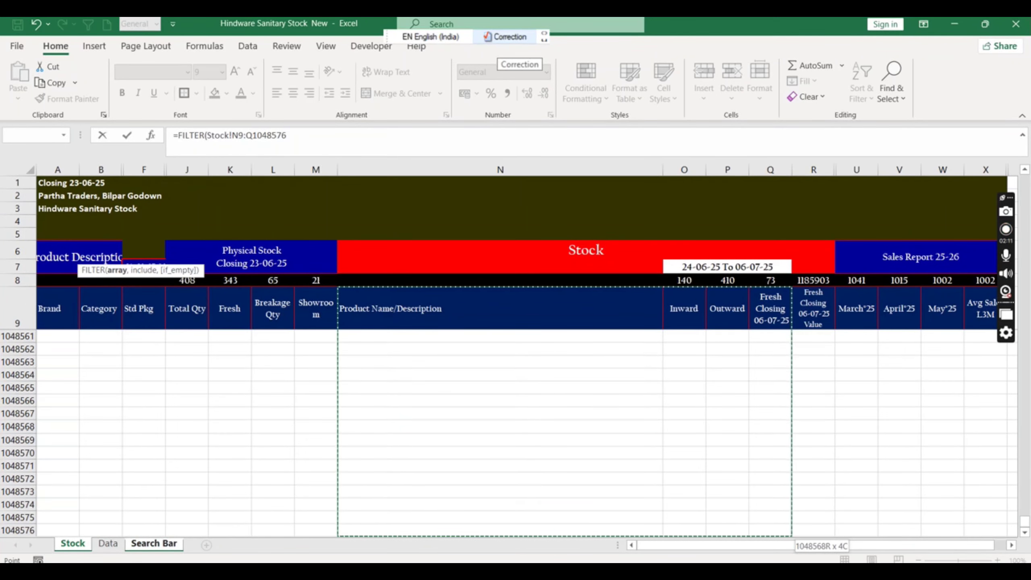
pyautogui.press('F4')
# Step: Add an ISNUMBER(SEARCH( condition to the FILTER formula, with search cell B4 as the text to find
pyautogui.write(',IS')
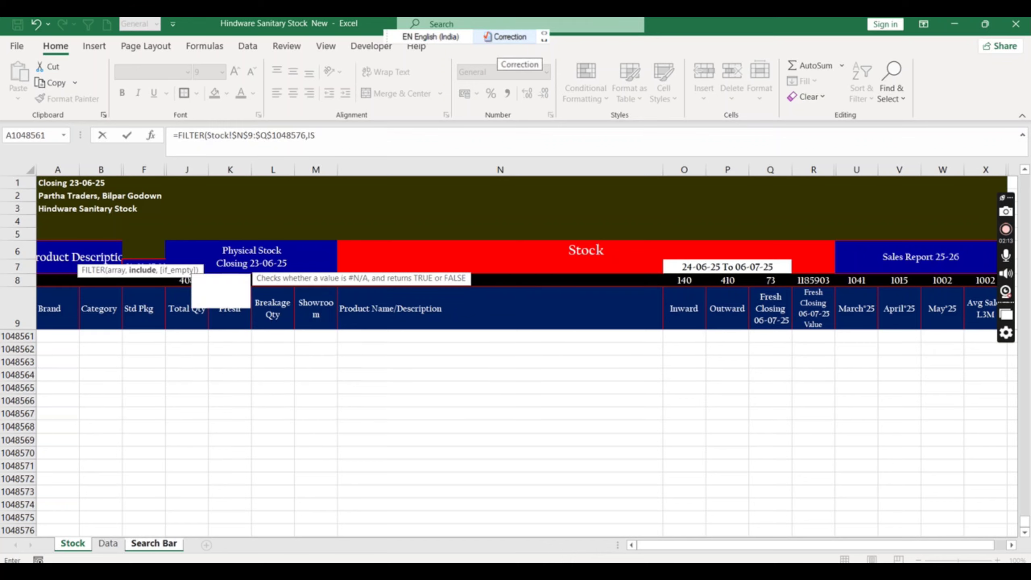
pyautogui.write('NUM')
pyautogui.press('Tab')
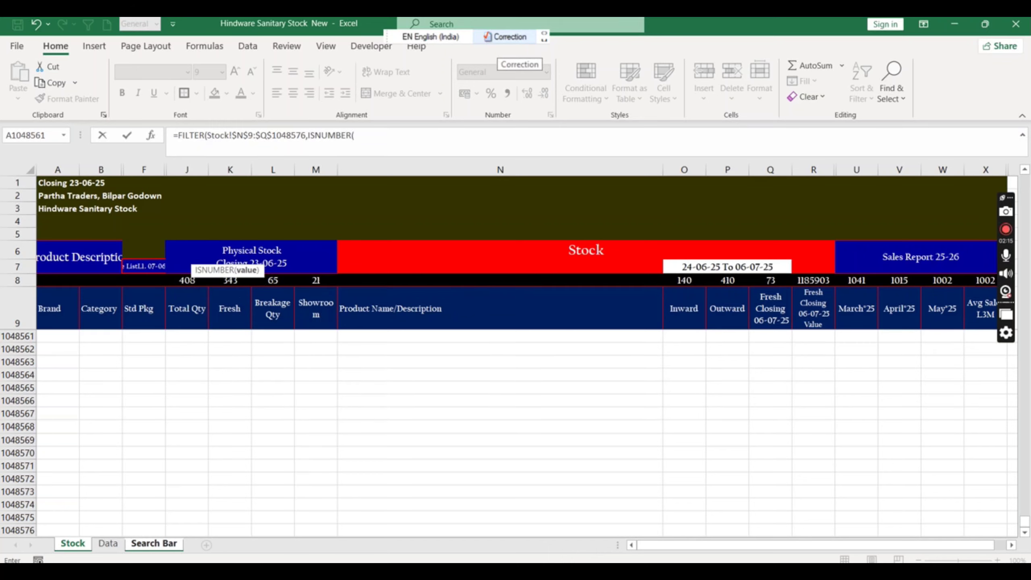
pyautogui.write('SEARCH')
pyautogui.press('Tab')
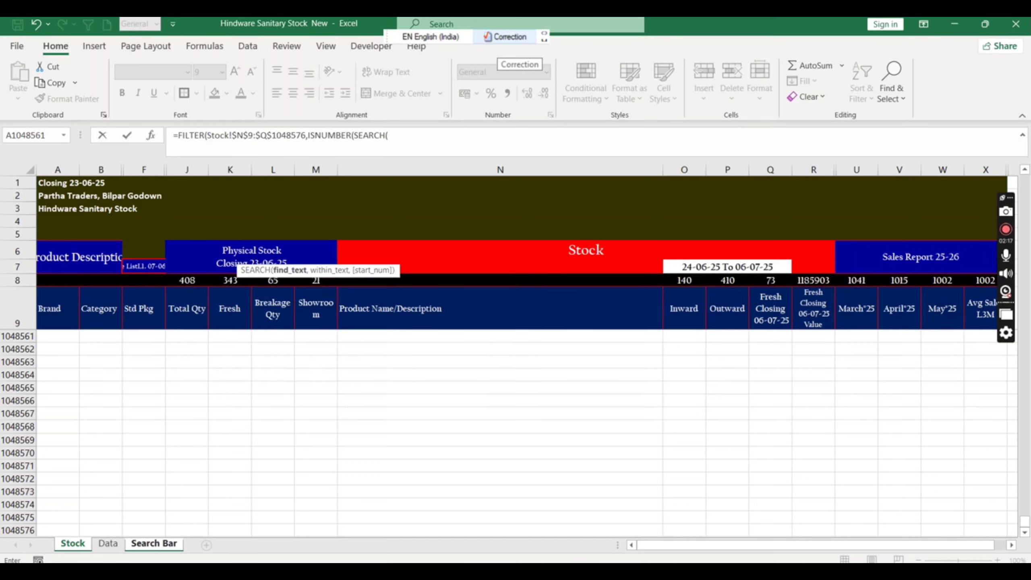
pyautogui.click(154, 544)
pyautogui.click(162, 245)
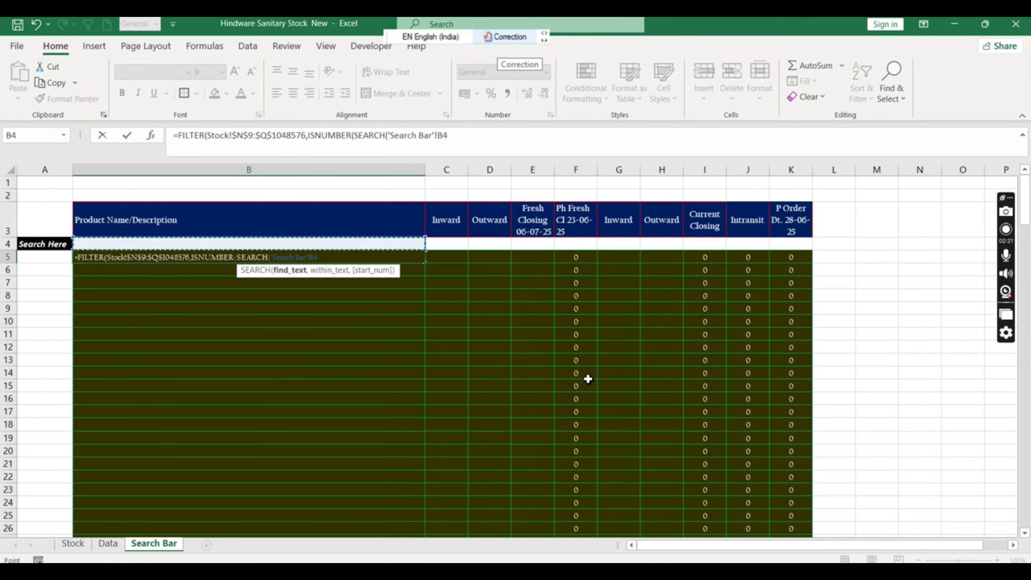
# Step: Set the SEARCH range to Stock!$N$9:$N$1048576, close all brackets and enter the FILTER formula
pyautogui.write(',')
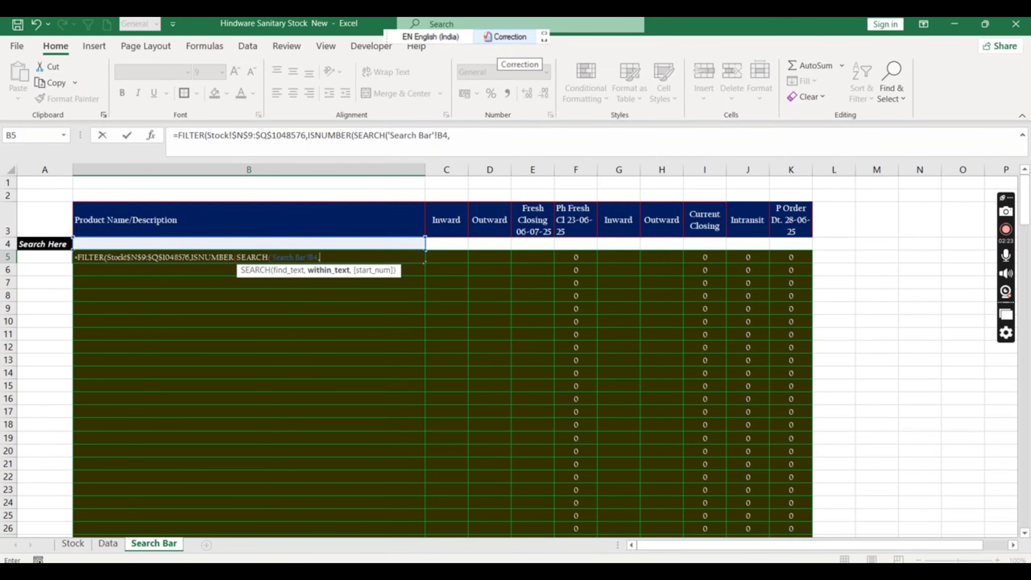
pyautogui.click(71, 544)
pyautogui.click(540, 305)
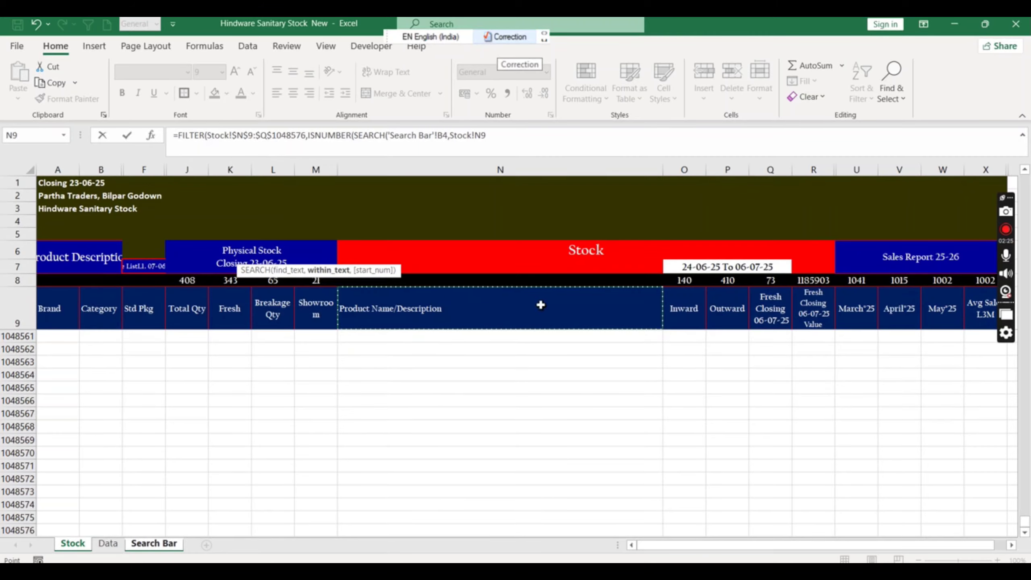
pyautogui.hotkey('ctrl', 'shift', 'Down')
pyautogui.hotkey('ctrl', 'shift', 'Down')
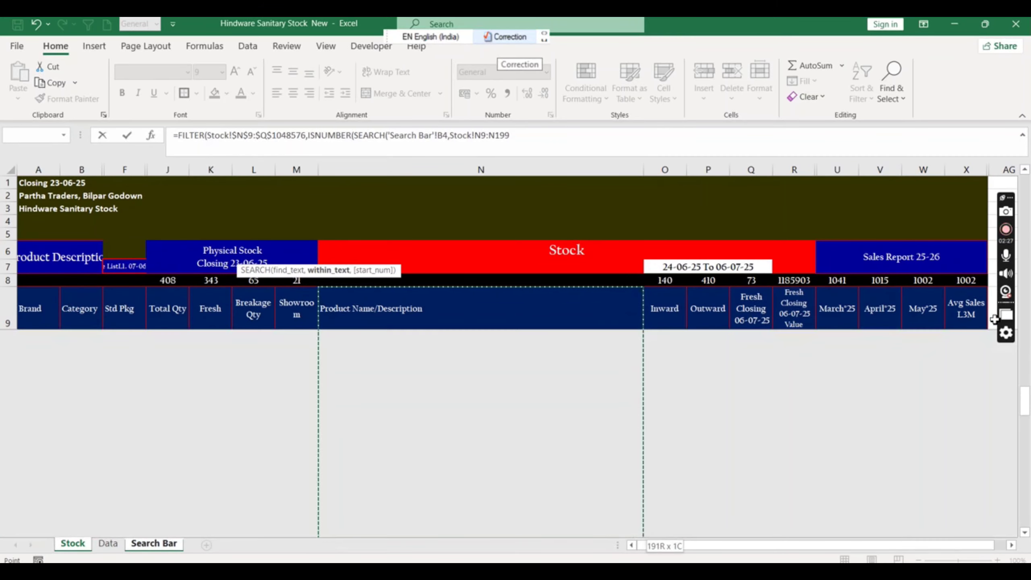
pyautogui.press('F4')
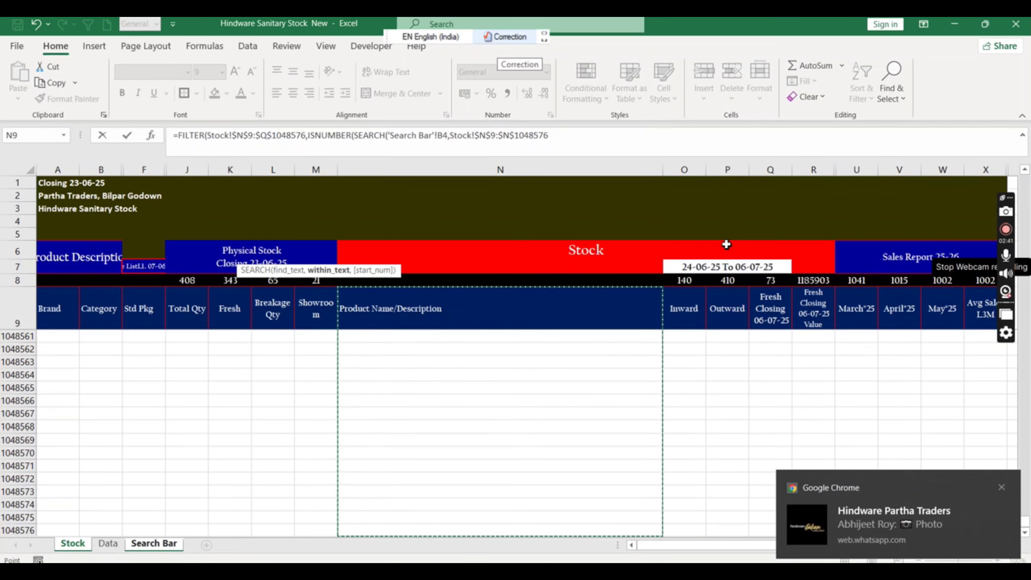
pyautogui.write(')))')
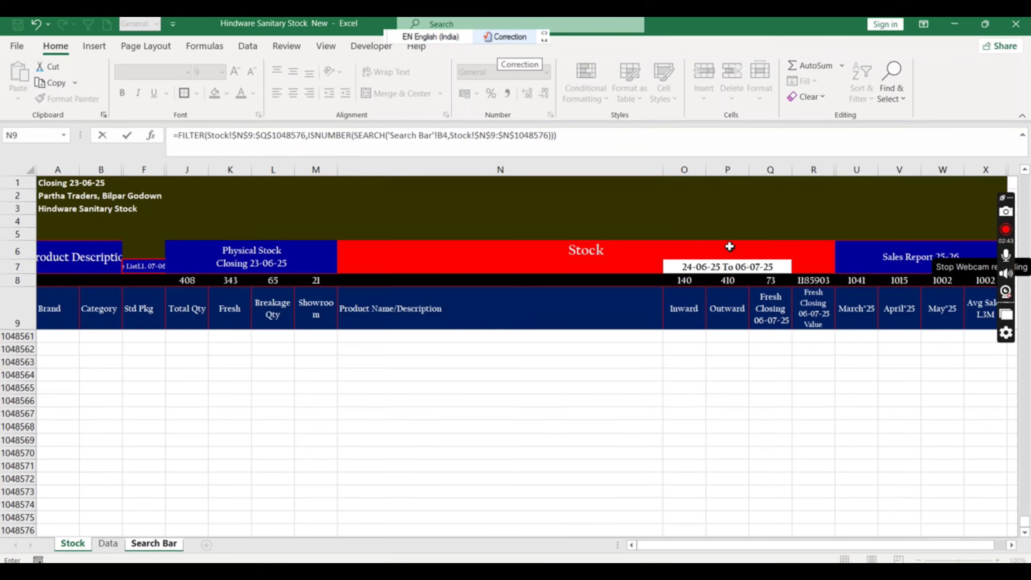
pyautogui.press('Return')
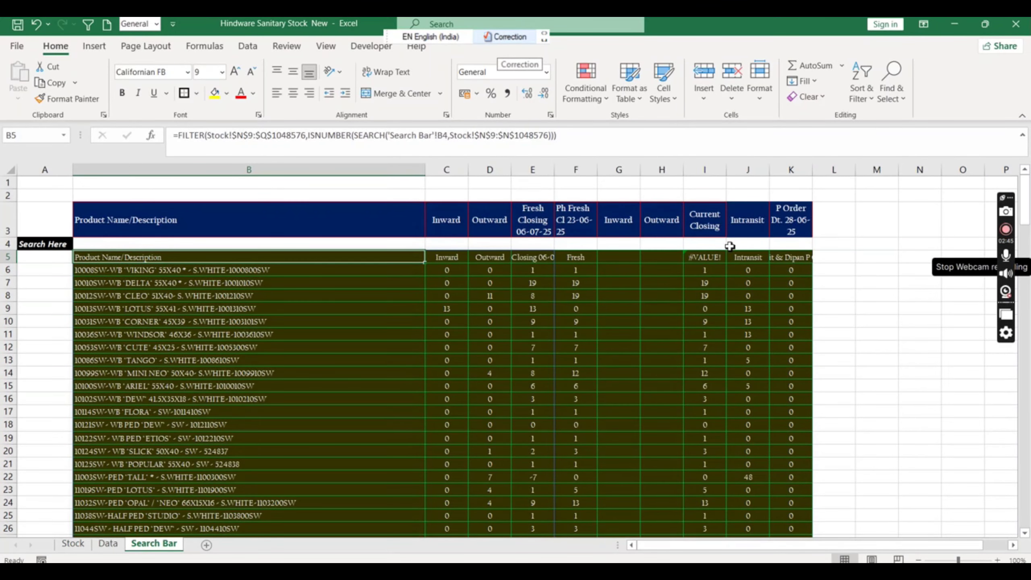
# Step: Search for 20044 in B4 and look through the matching products
pyautogui.press('Up')
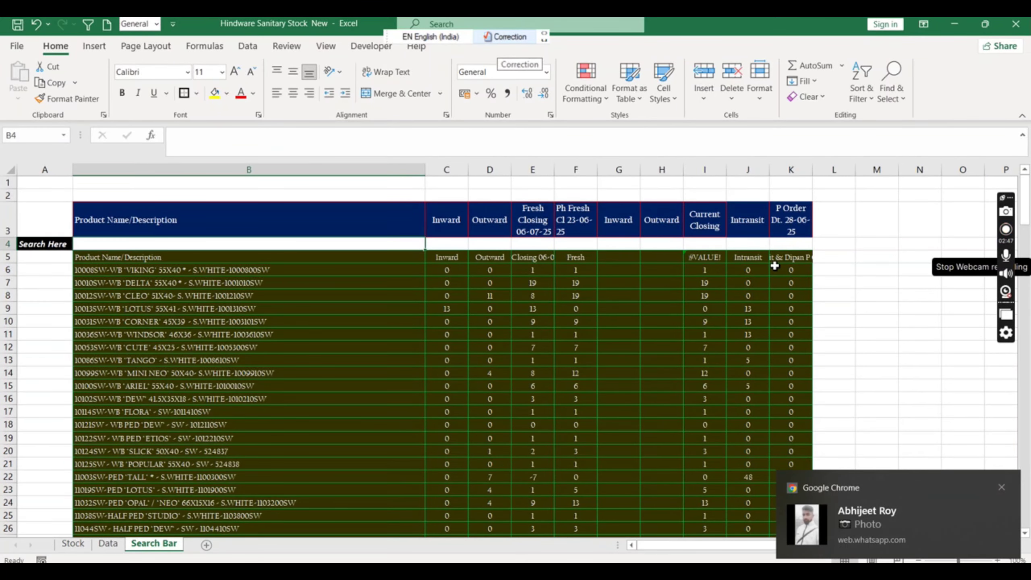
pyautogui.click(1001, 487)
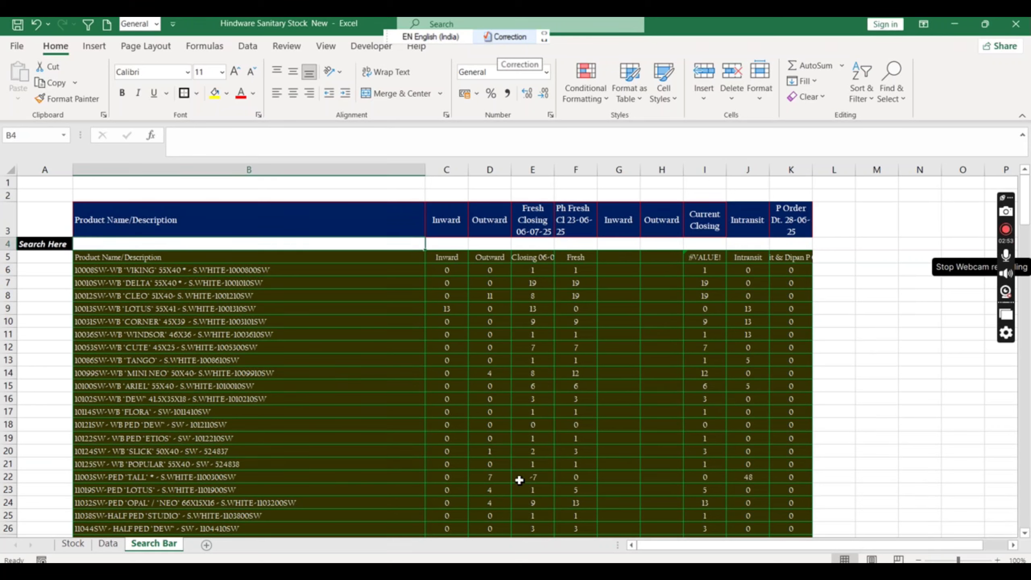
pyautogui.write('20044')
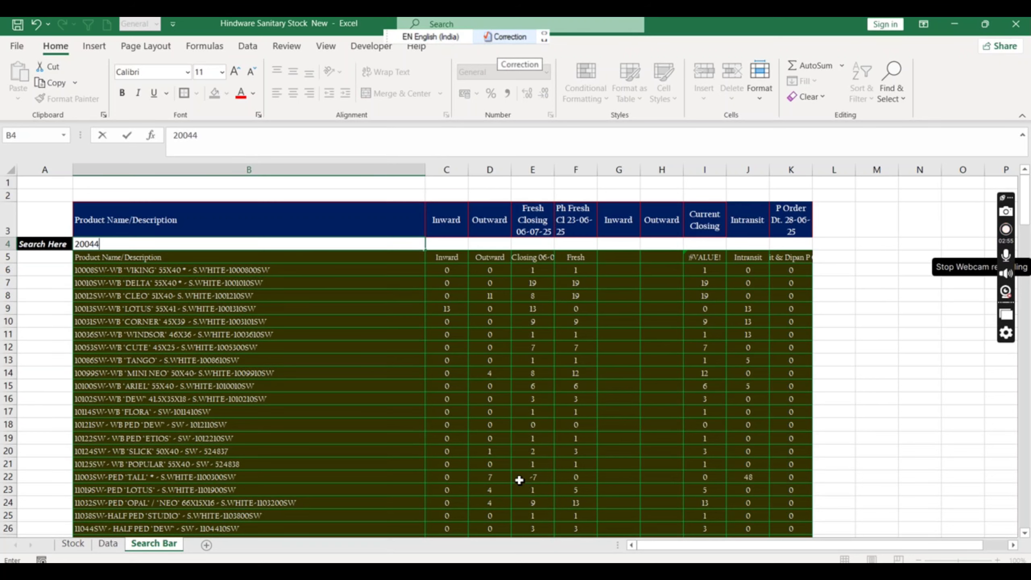
pyautogui.press('Return')
pyautogui.press('Down')
pyautogui.press('Up')
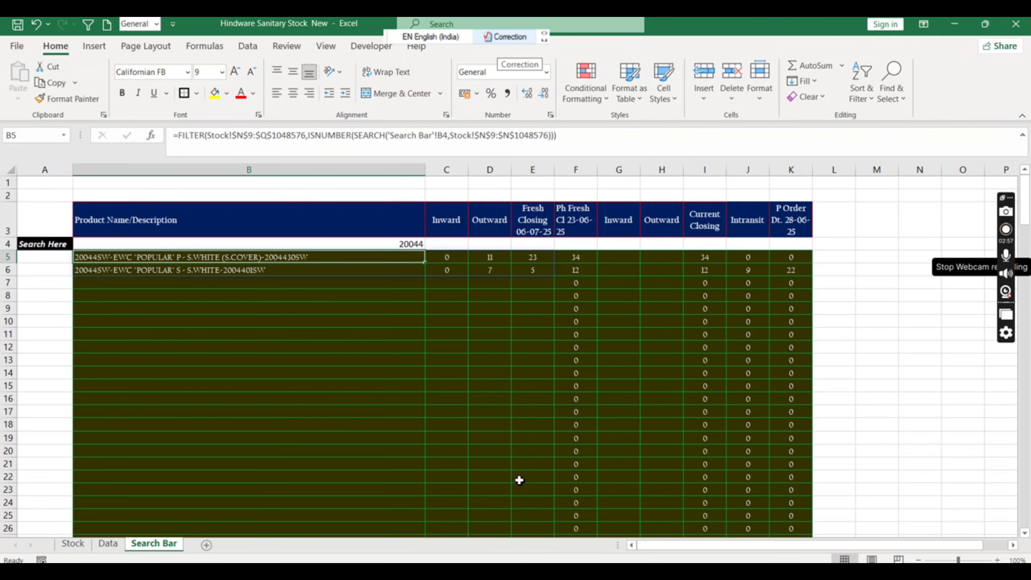
pyautogui.press('Down')
pyautogui.press('Up')
pyautogui.press('Up')
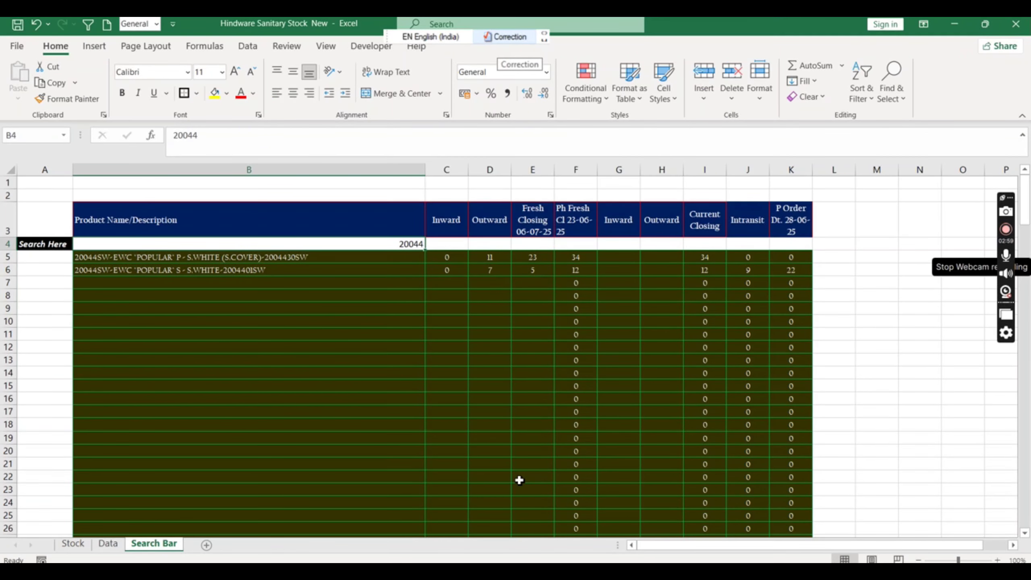
# Step: Search for POPULAR in B4 and look through the matching products down to row 12
pyautogui.write('POPULAR')
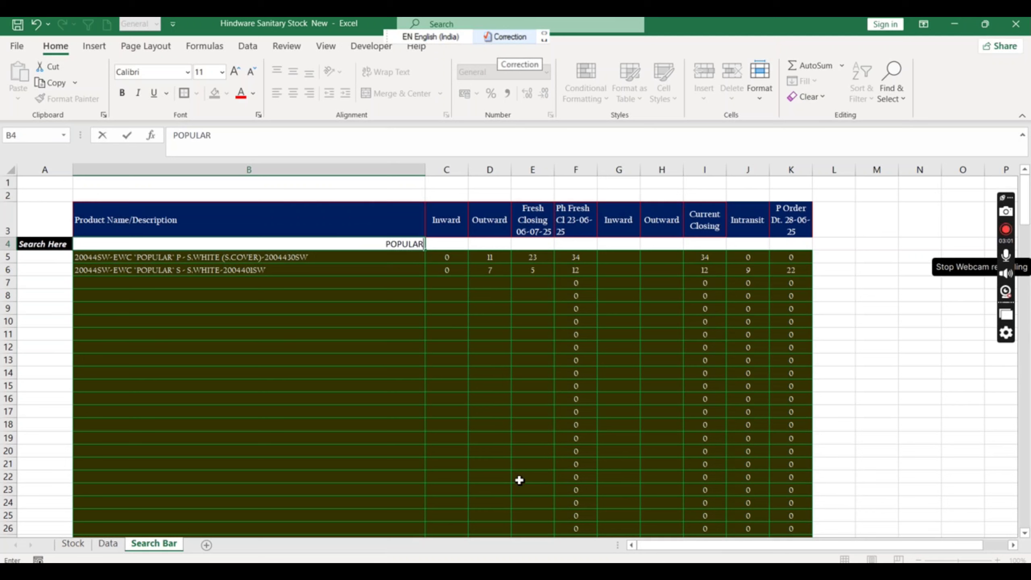
pyautogui.press('Return')
pyautogui.press('Down')
pyautogui.press('Down')
pyautogui.press('Down')
pyautogui.press('Down')
pyautogui.press('Down')
pyautogui.press('Down')
pyautogui.press('Down')
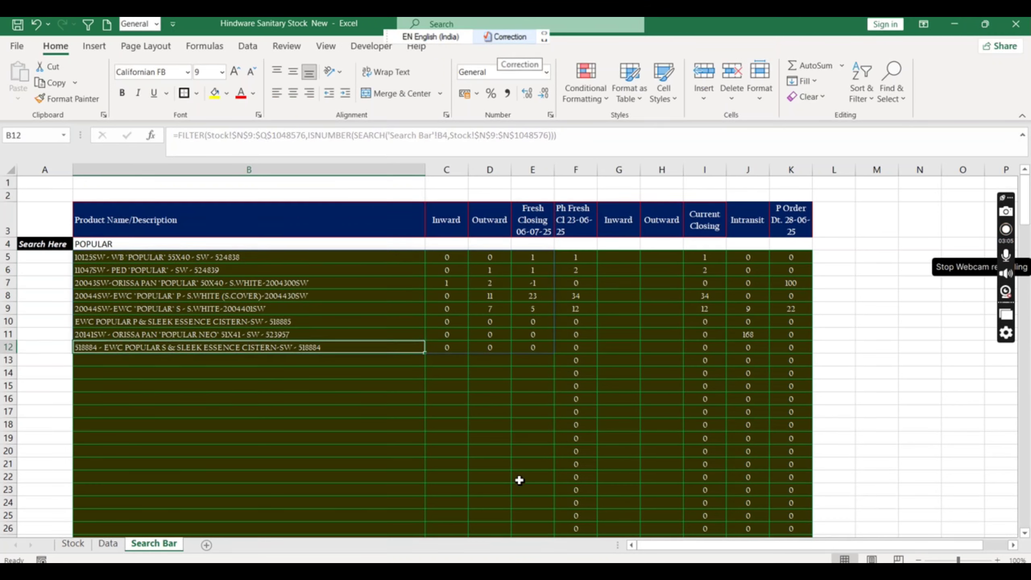
# Step: Return to search cell B4 and clear the POPULAR search term
pyautogui.press('Up')
pyautogui.press('Up')
pyautogui.press('Up')
pyautogui.press('Up')
pyautogui.press('Up')
pyautogui.press('Up')
pyautogui.press('Up')
pyautogui.press('Up')
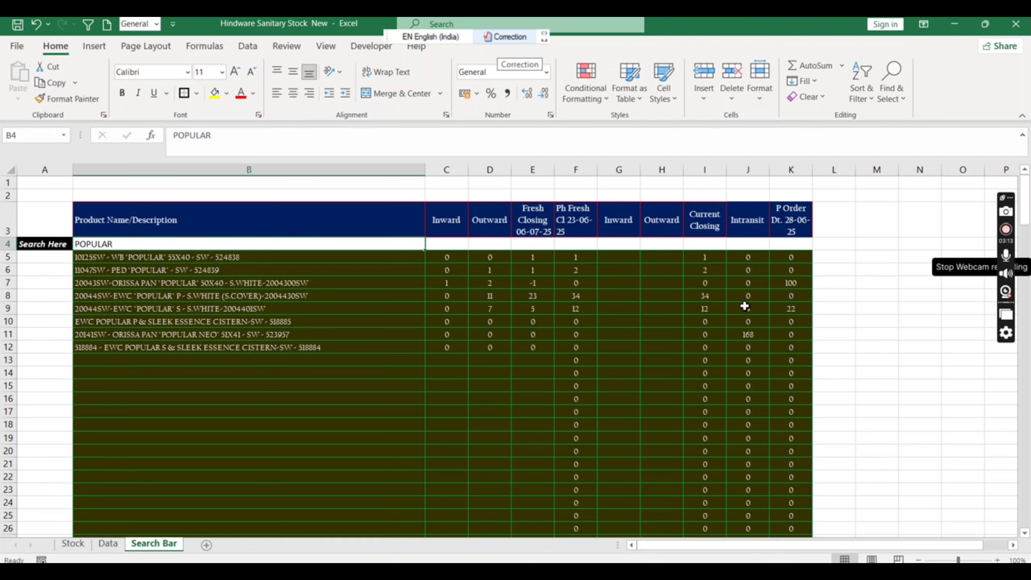
pyautogui.press('Delete')
# Step: Compare the Ph Fresh Cl 23-06-25 header with the Fresh column under Physical Stock on the Stock sheet
pyautogui.click(585, 222)
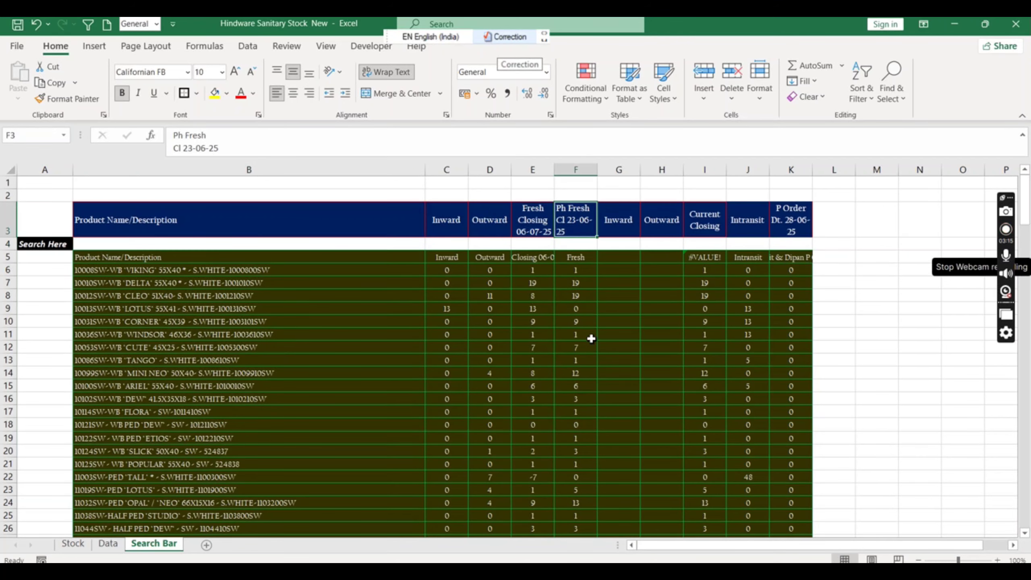
pyautogui.click(72, 543)
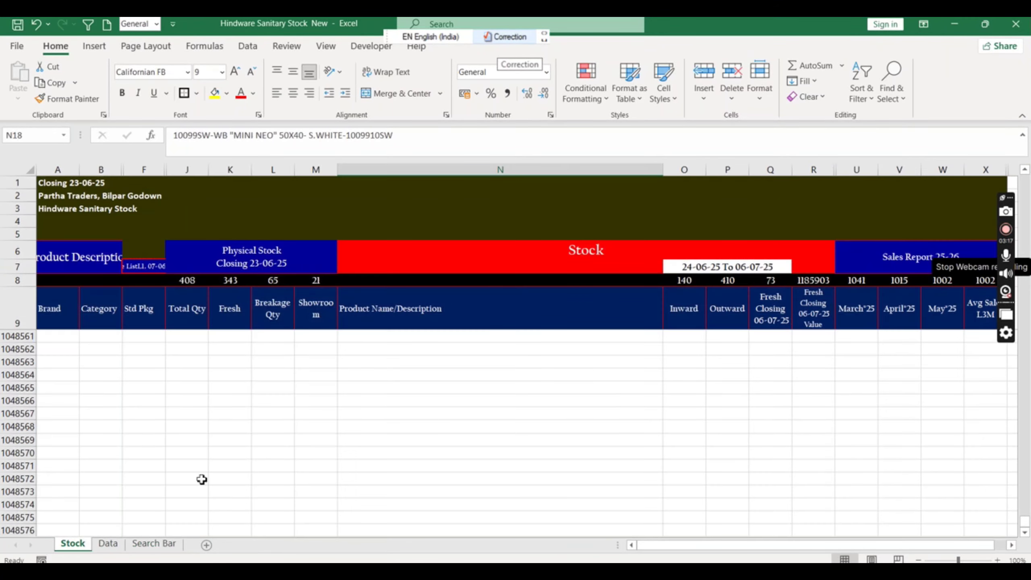
pyautogui.click(278, 307)
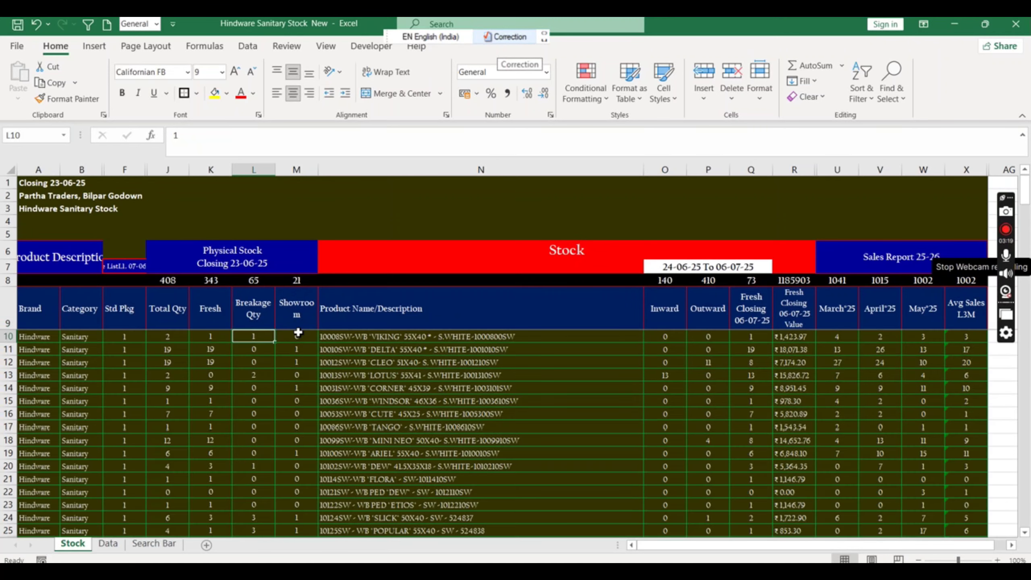
pyautogui.click(213, 314)
pyautogui.click(226, 261)
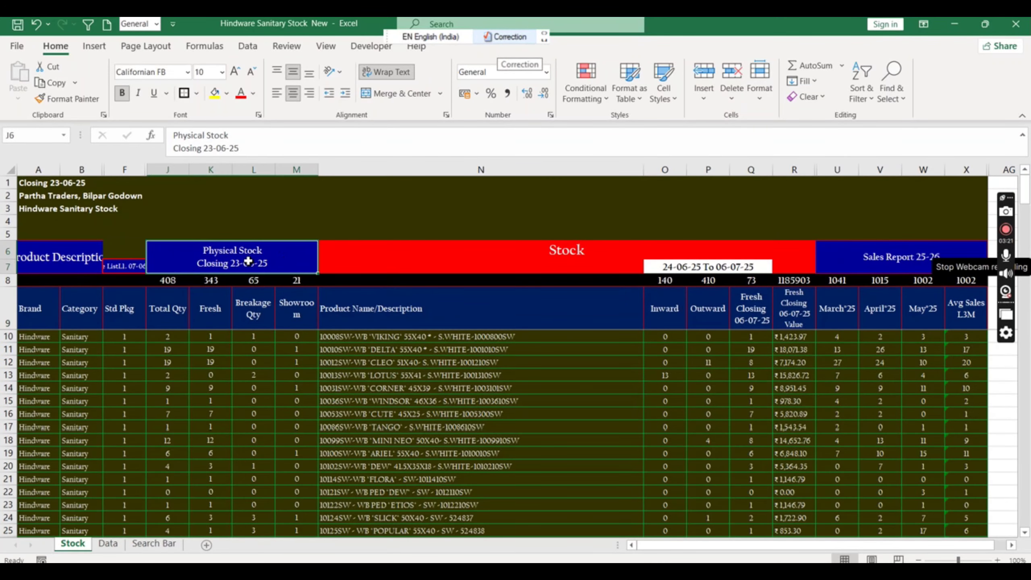
pyautogui.moveTo(213, 303); pyautogui.dragTo(218, 469)
pyautogui.click(204, 298)
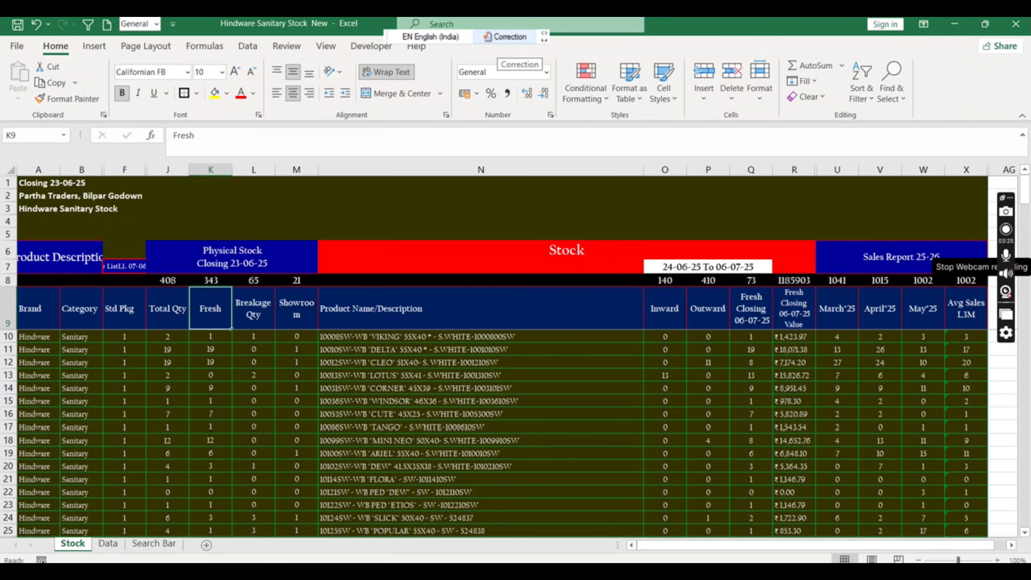
# Step: Delete the XLOOKUP formulas from F5 downward in the Ph Fresh column of the Search Bar sheet
pyautogui.click(153, 544)
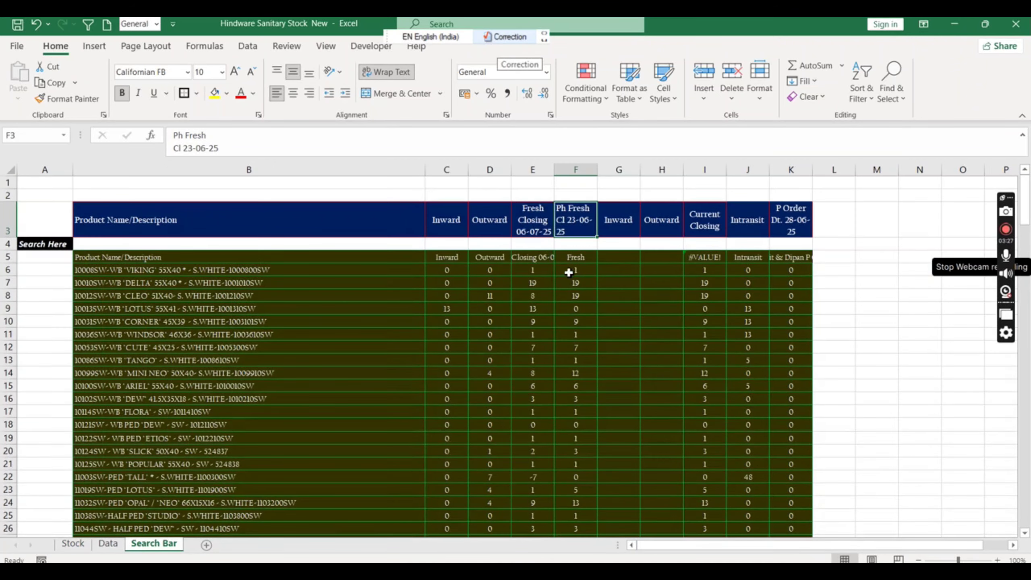
pyautogui.click(571, 257)
pyautogui.hotkey('shift', 'Up')
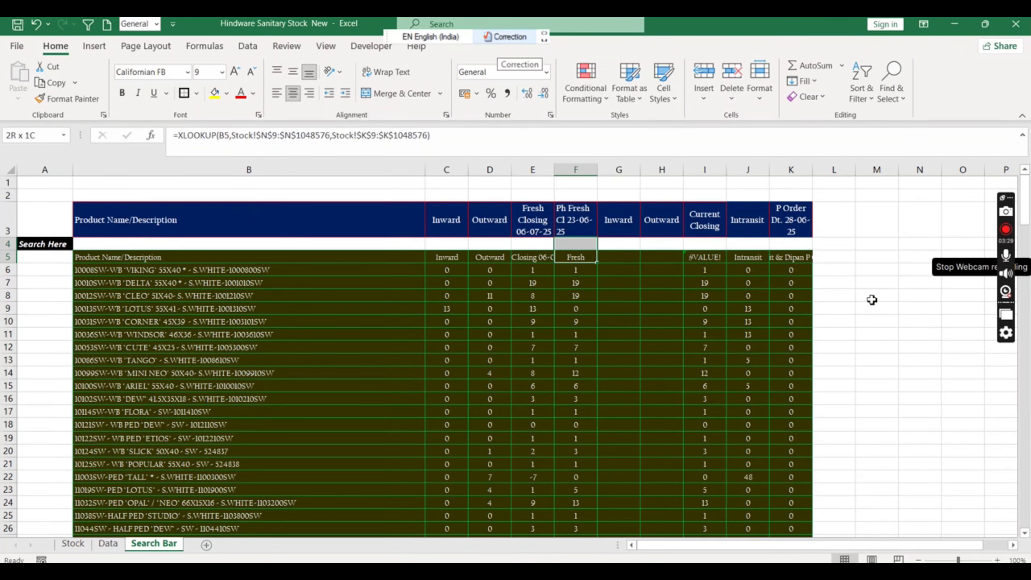
pyautogui.press('Down')
pyautogui.press('Up')
pyautogui.hotkey('ctrl', 'shift', 'Down')
pyautogui.press('Delete')
pyautogui.hotkey('ctrl', 'BackSpace')
pyautogui.press('Up')
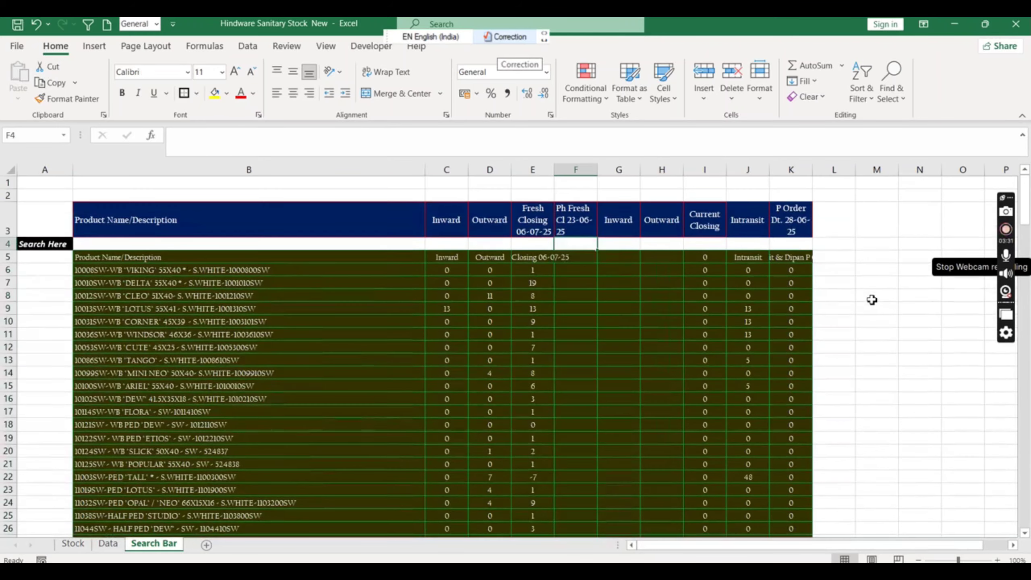
# Step: Look across the row 5 results up to the Fresh Closing column, ending at the empty Ph Fresh cell F5
pyautogui.press('Down')
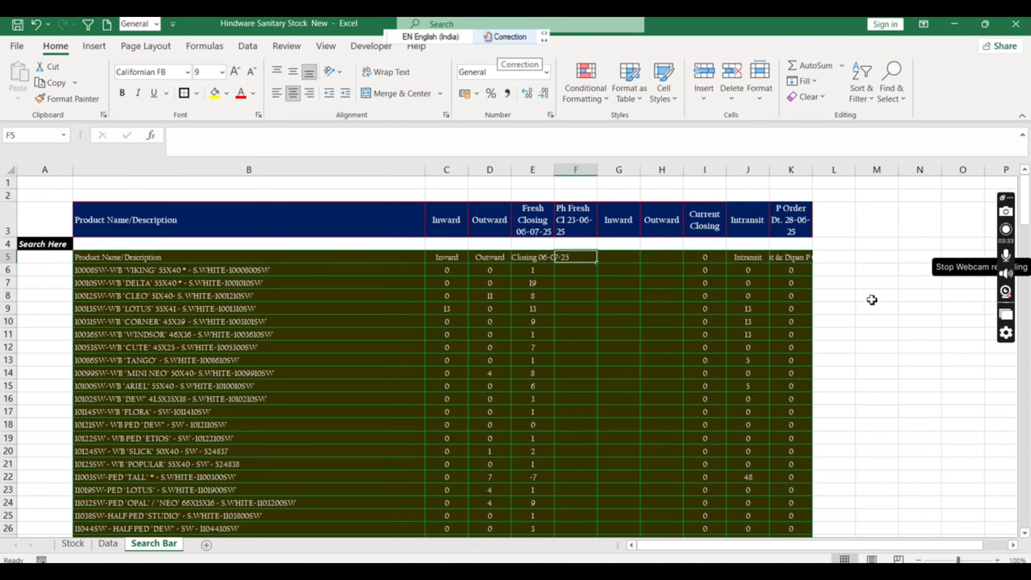
pyautogui.press('Left')
pyautogui.press('Left')
pyautogui.press('Left')
pyautogui.press('Left')
pyautogui.press('Left')
pyautogui.press('Right')
pyautogui.press('Right')
pyautogui.press('Right')
pyautogui.press('Right')
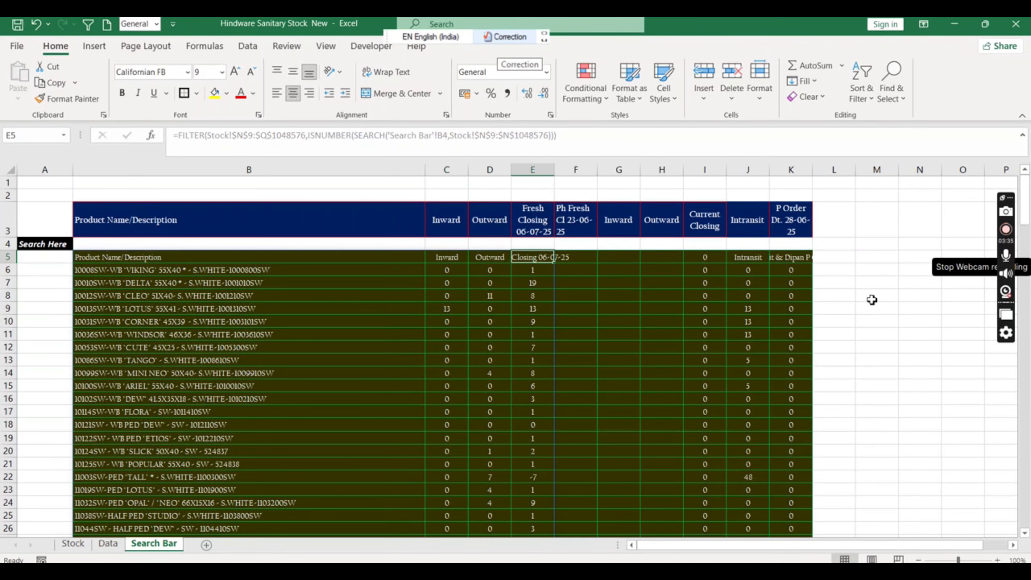
pyautogui.press('Right')
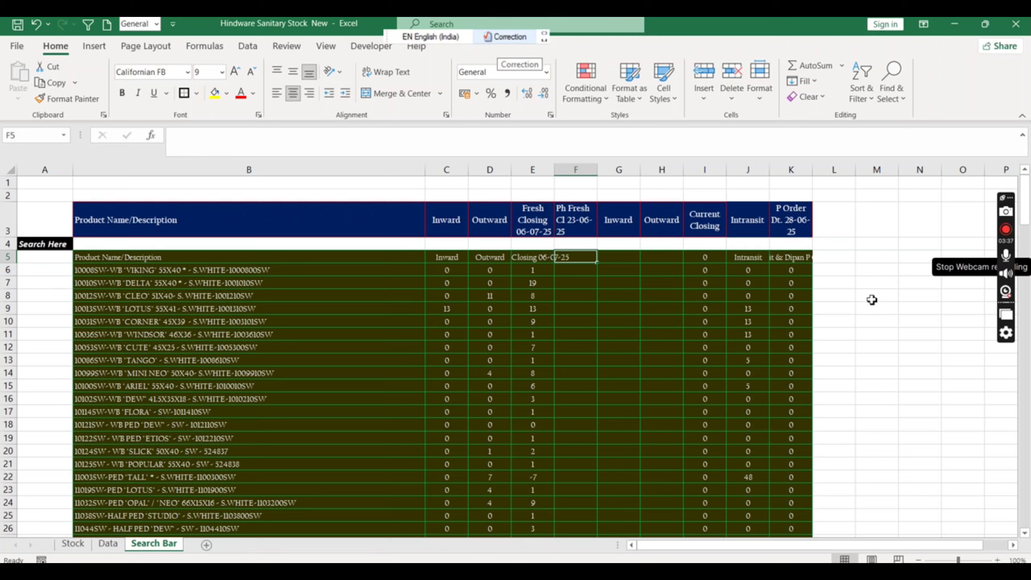
# Step: Begin an XLOOKUP in F5 with B5 as the lookup value and Stock!$N$9:$N$1048576 as the lookup array
pyautogui.write('=XLOOKUP(')
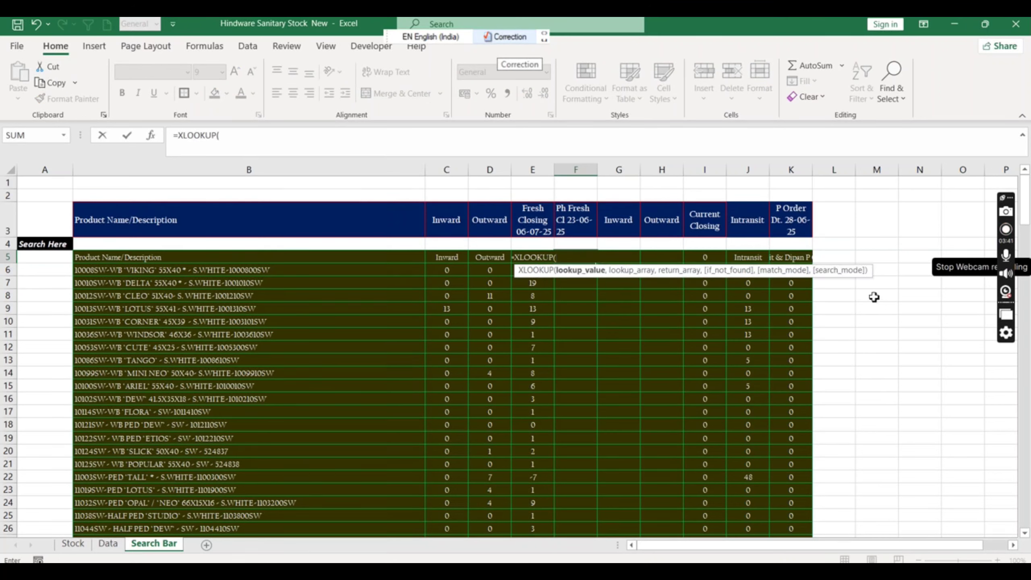
pyautogui.click(149, 257)
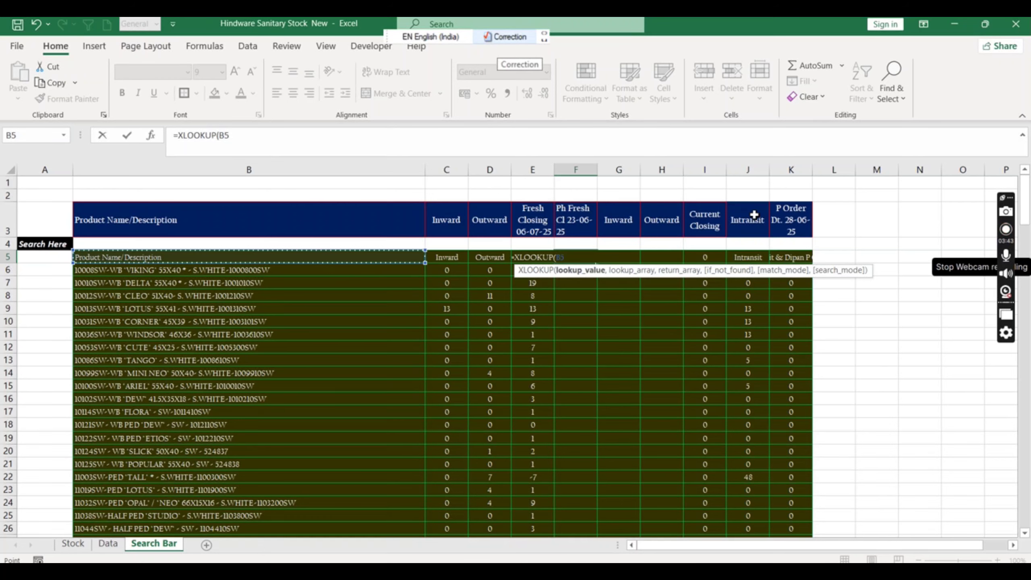
pyautogui.write(',')
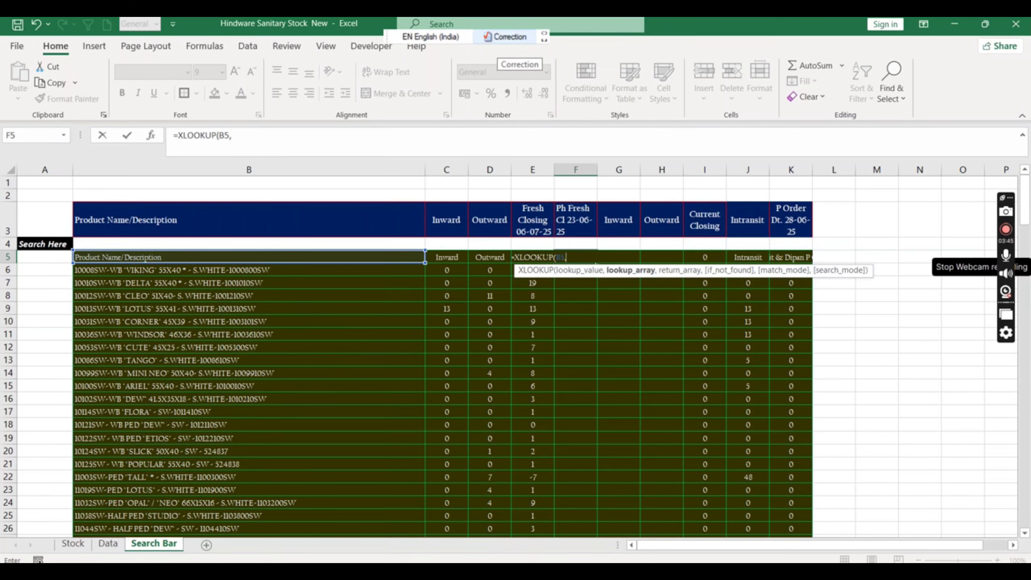
pyautogui.click(73, 543)
pyautogui.click(367, 316)
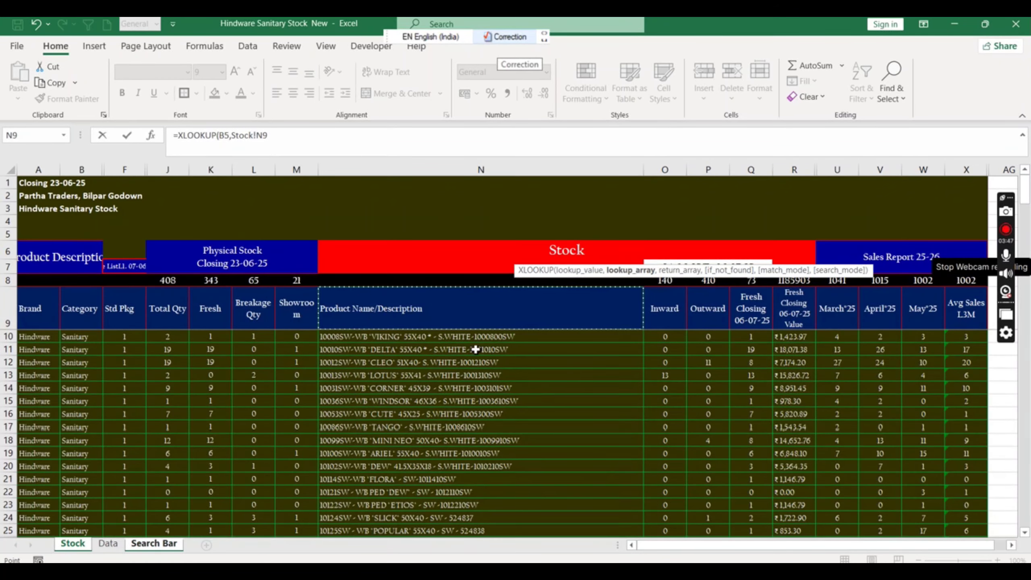
pyautogui.hotkey('ctrl', 'shift', 'Down')
pyautogui.hotkey('ctrl', 'shift', 'Down')
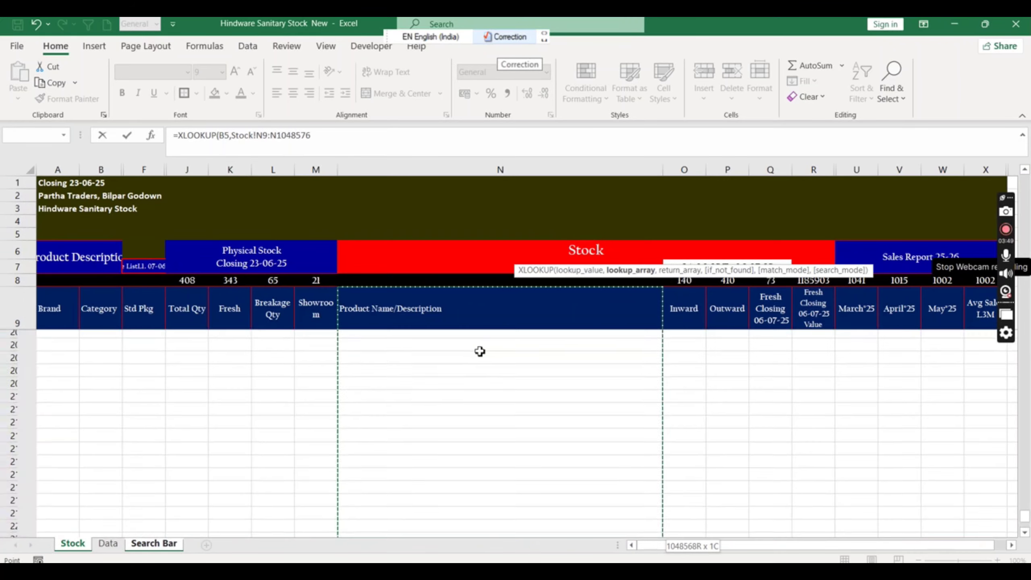
pyautogui.press('F4')
pyautogui.write(',')
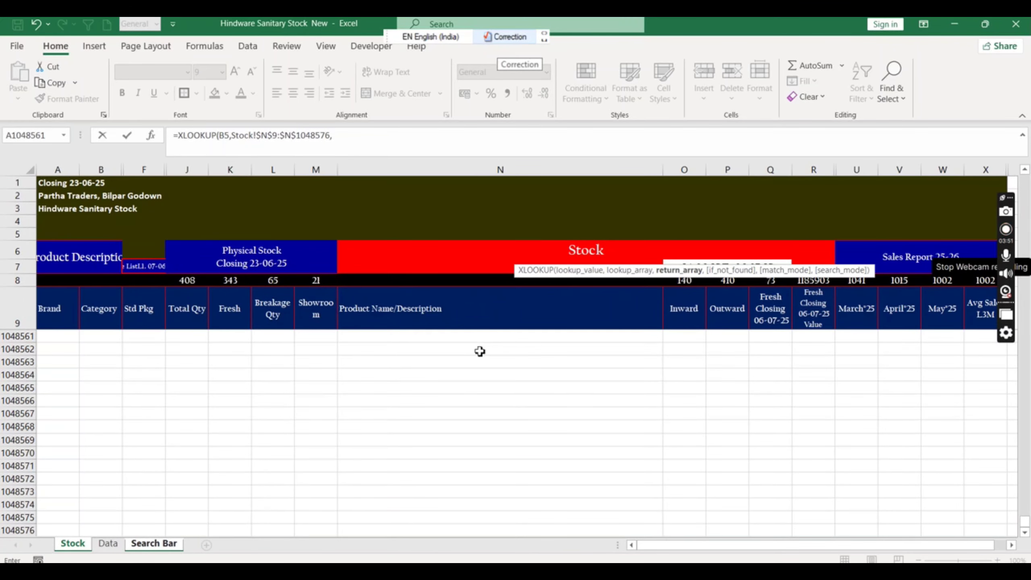
# Step: Complete the F5 XLOOKUP with the Stock sheet's Fresh column, Stock!$K$9:$K$1048576, as the return array
pyautogui.press('Down')
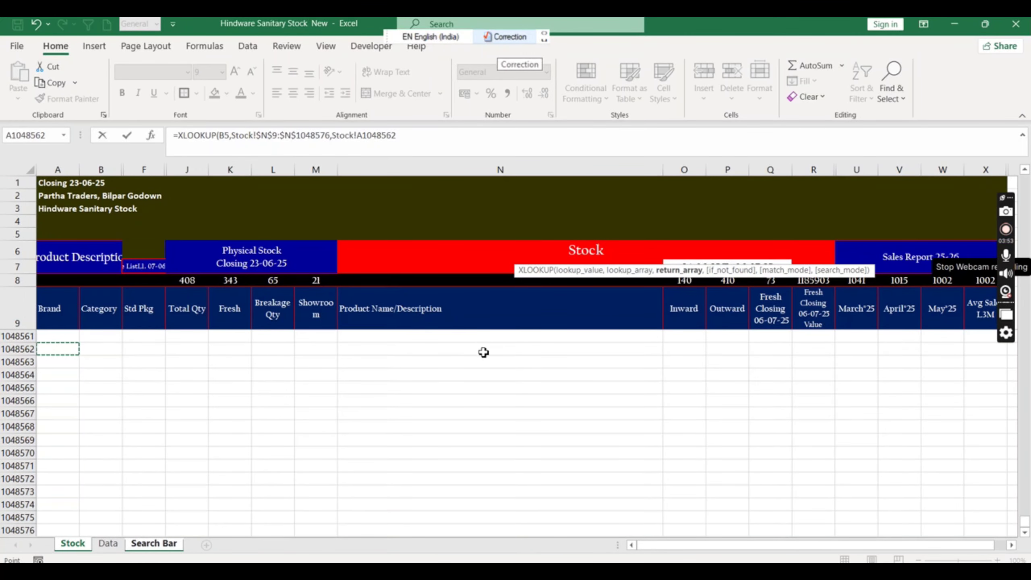
pyautogui.click(237, 324)
pyautogui.press('Down')
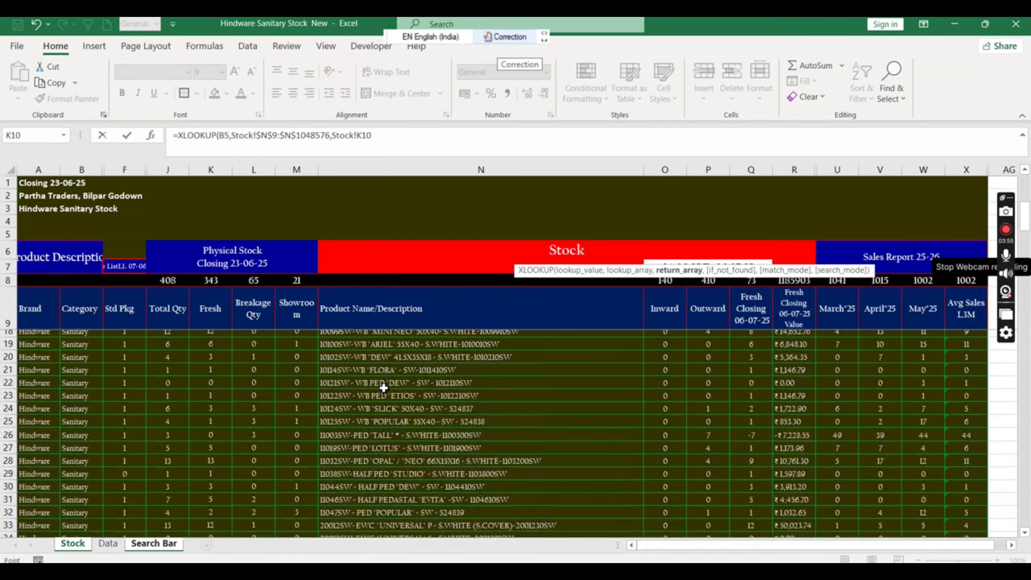
pyautogui.press('Up')
pyautogui.hotkey('ctrl', 'shift', 'Down')
pyautogui.hotkey('ctrl', 'shift', 'Down')
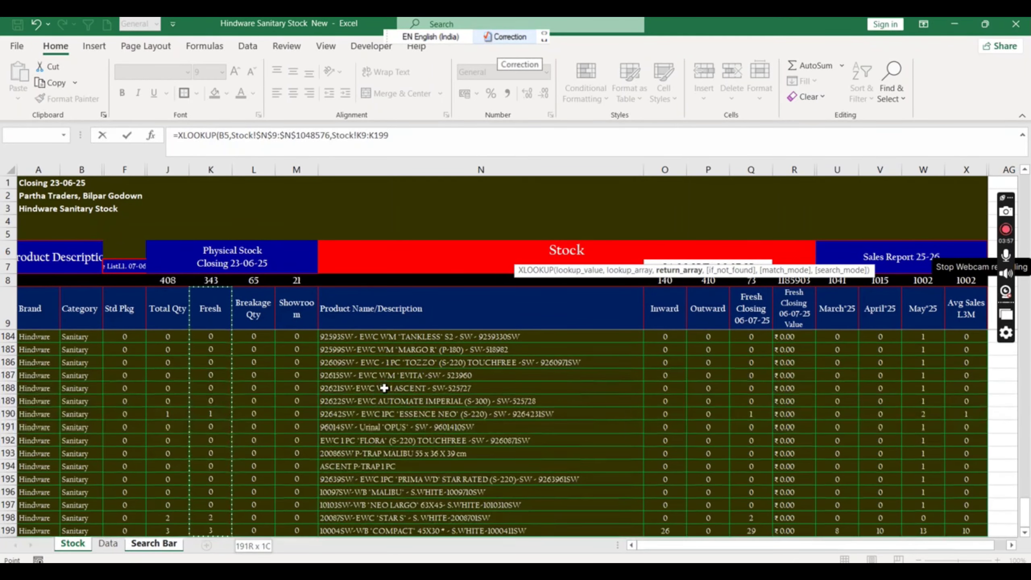
pyautogui.press('F4')
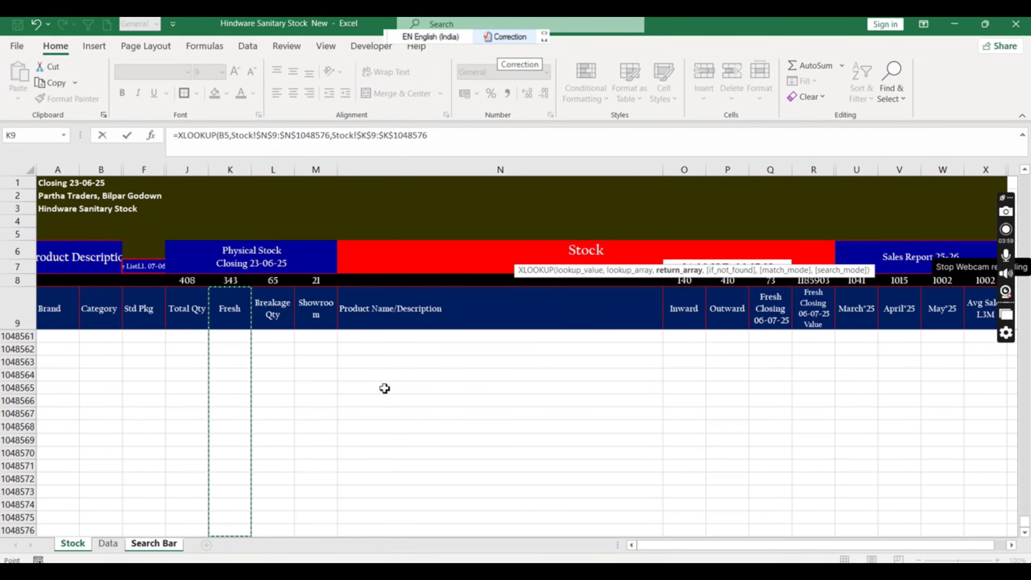
pyautogui.press('Return')
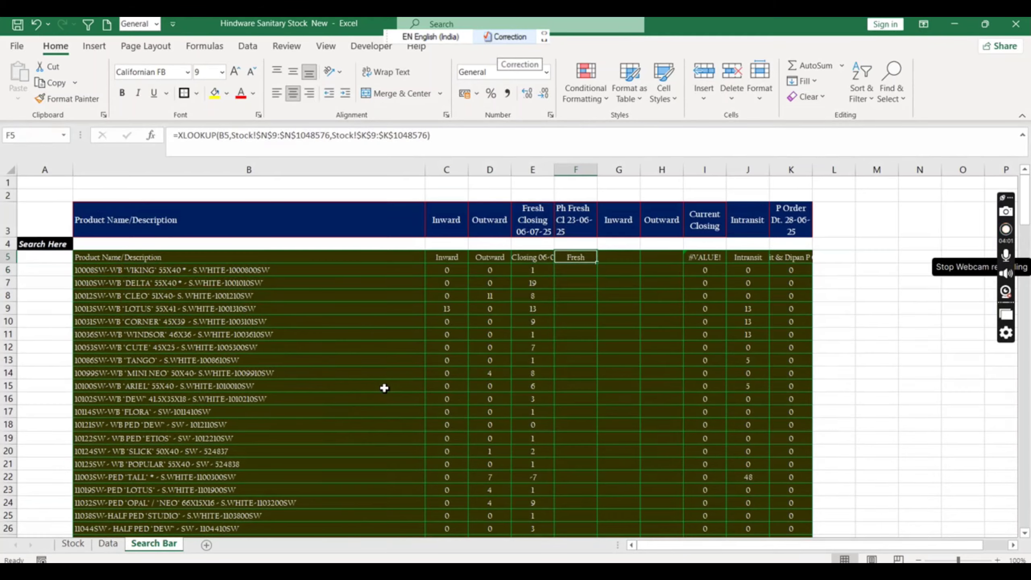
# Step: Copy the F5 XLOOKUP formula down the Ph Fresh column to the last row of the product list
pyautogui.hotkey('ctrl', 'c')
pyautogui.press('Left')
pyautogui.hotkey('ctrl', 'Down')
pyautogui.press('Right')
pyautogui.hotkey('ctrl', 'shift', 'Up')
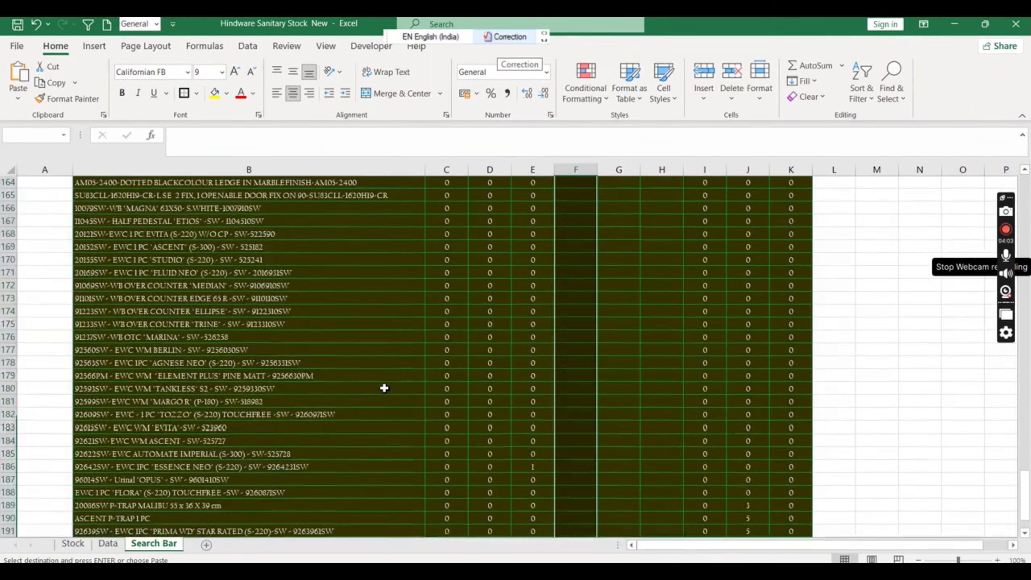
pyautogui.press('Return')
pyautogui.hotkey('ctrl', 'Up')
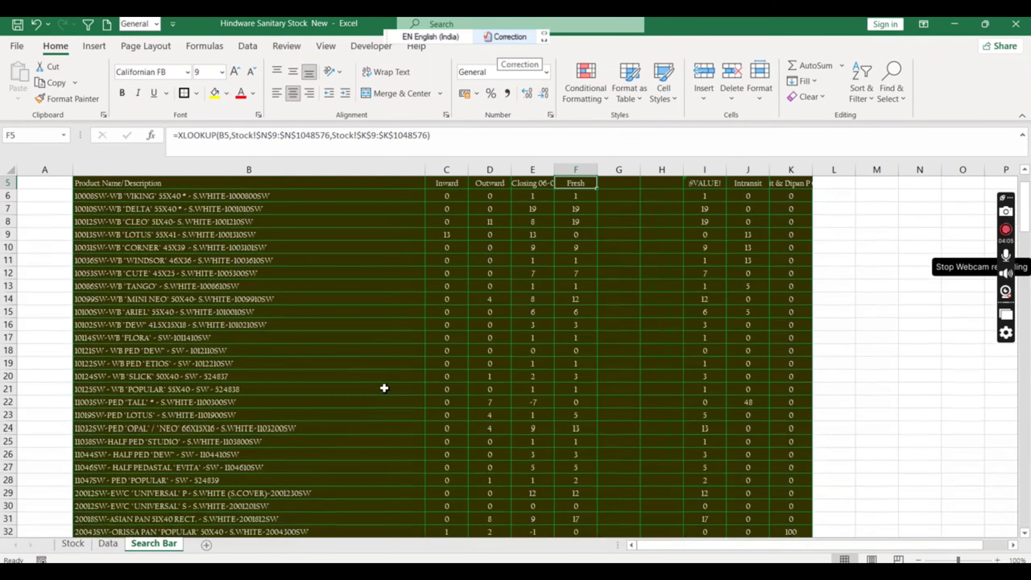
pyautogui.scroll(1, 384, 389)
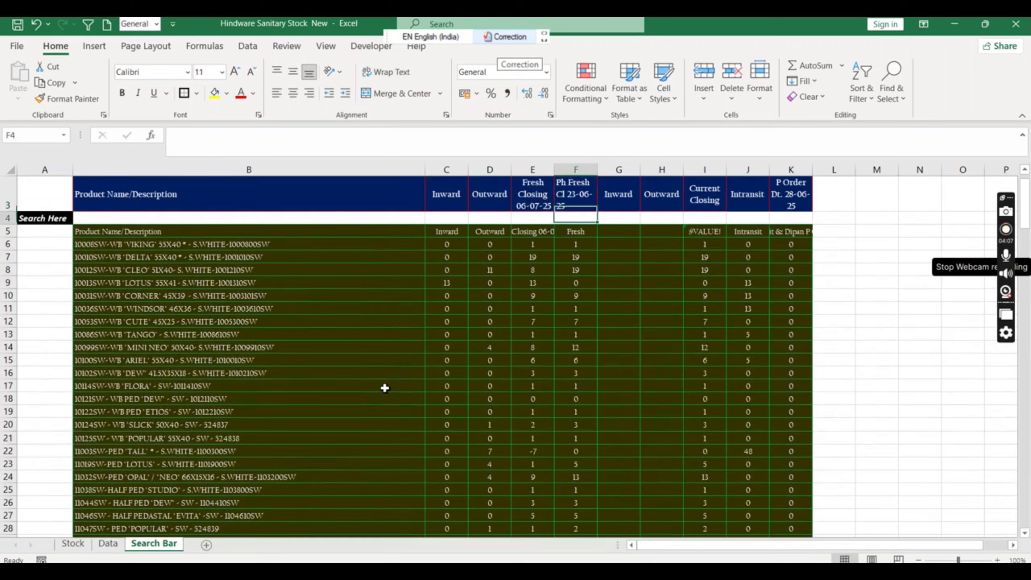
# Step: Search for product code 10008 in search cell B4
pyautogui.press('Up')
pyautogui.press('Home')
pyautogui.press('Right')
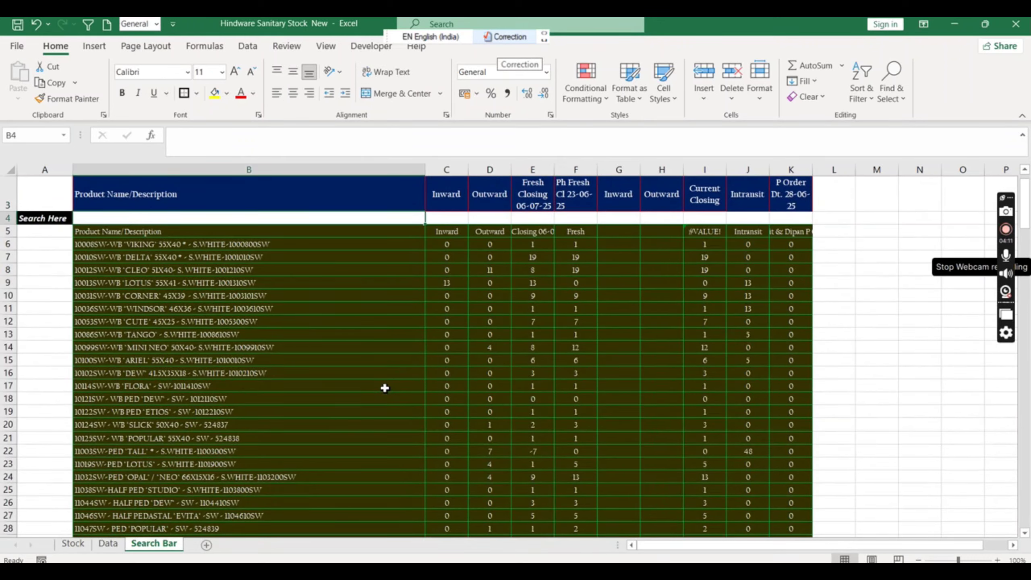
pyautogui.write('100')
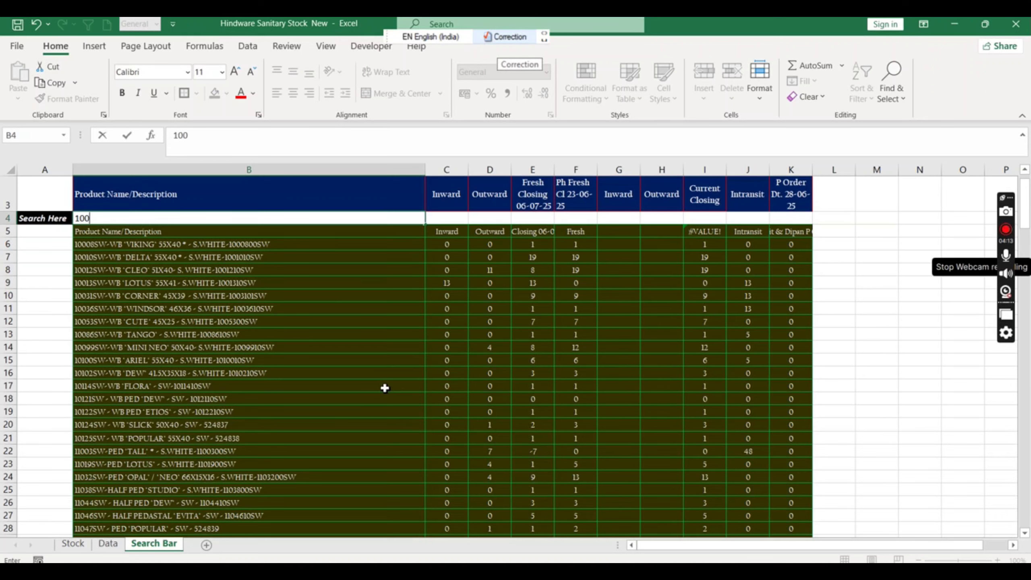
pyautogui.press('Return')
# Step: Review the matching product's row 5 values from Product Name/Description through Ph Fresh to the second Inward column
pyautogui.press('Right')
pyautogui.press('Right')
pyautogui.press('Right')
pyautogui.press('Right')
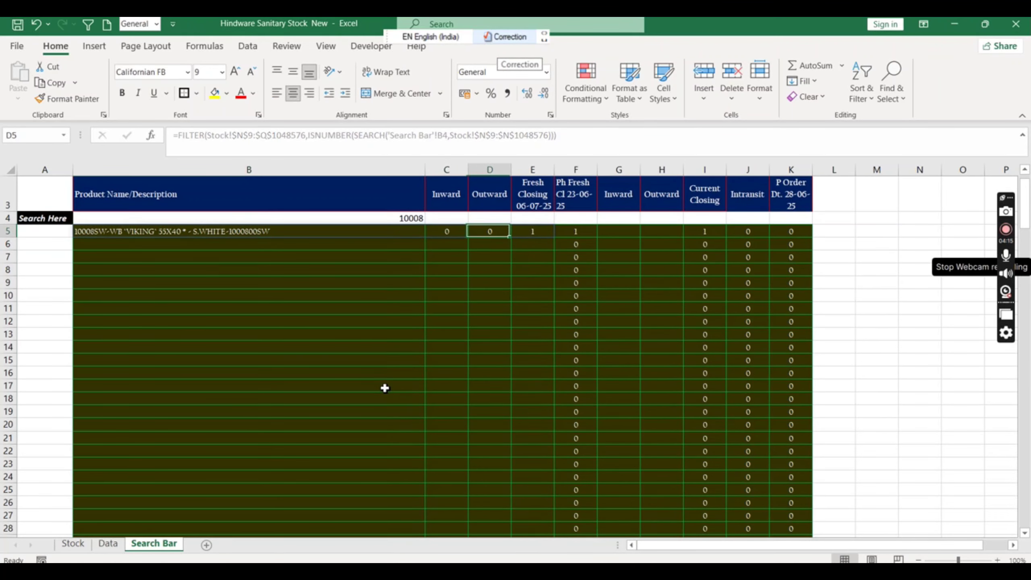
pyautogui.press('Right')
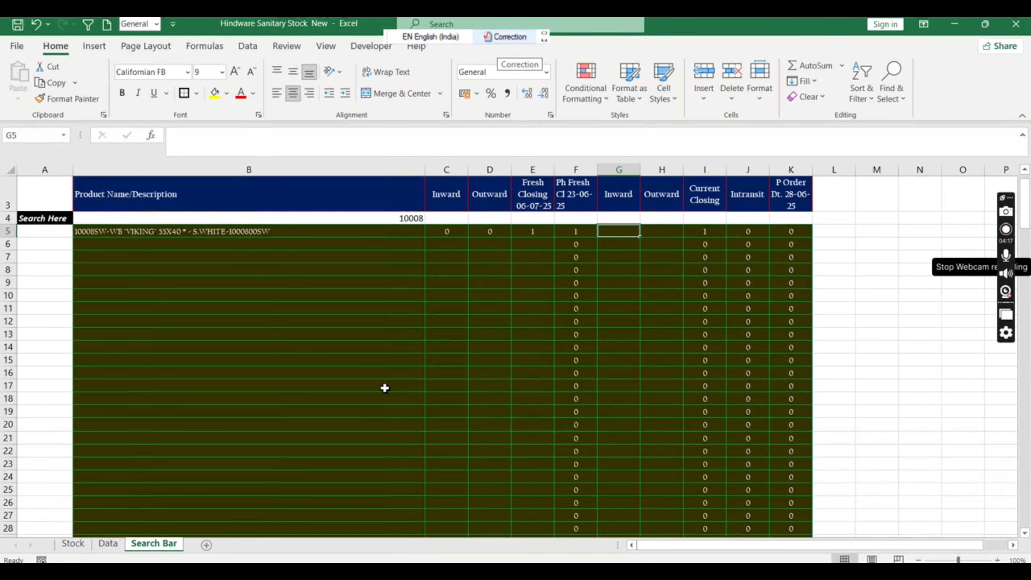
pyautogui.press('Left')
pyautogui.press('Left')
pyautogui.press('Left')
pyautogui.press('Left')
pyautogui.press('Left')
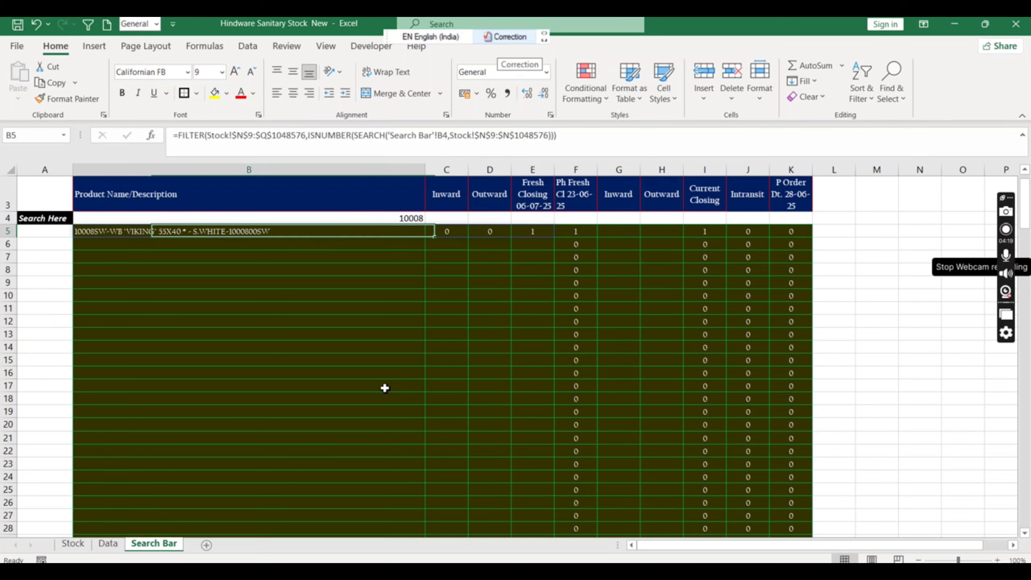
pyautogui.press('Right')
pyautogui.press('Right')
pyautogui.press('Right')
pyautogui.press('Right')
pyautogui.press('Right')
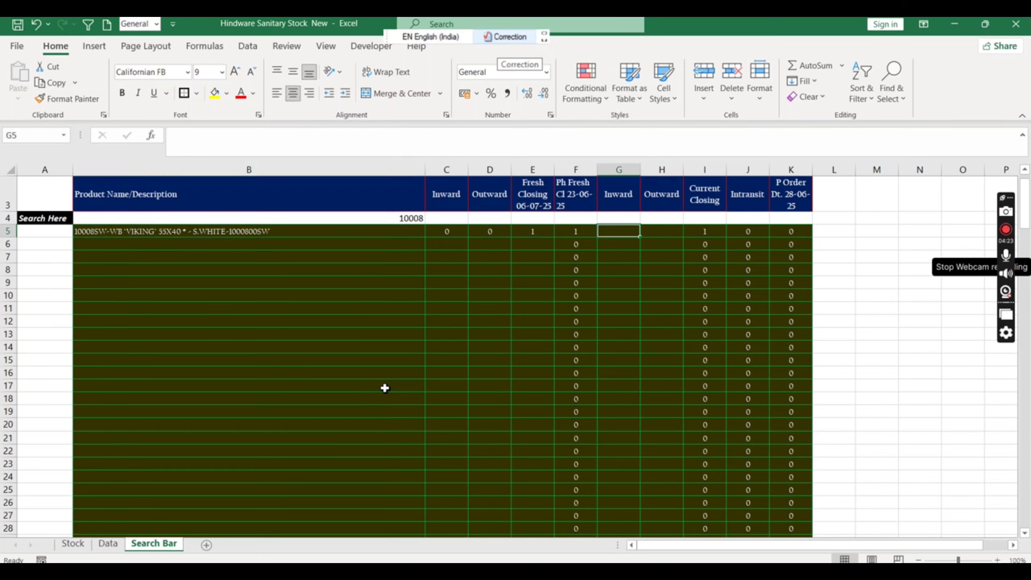
pyautogui.press('Left')
pyautogui.press('Left')
pyautogui.press('Left')
pyautogui.press('Left')
pyautogui.press('Left')
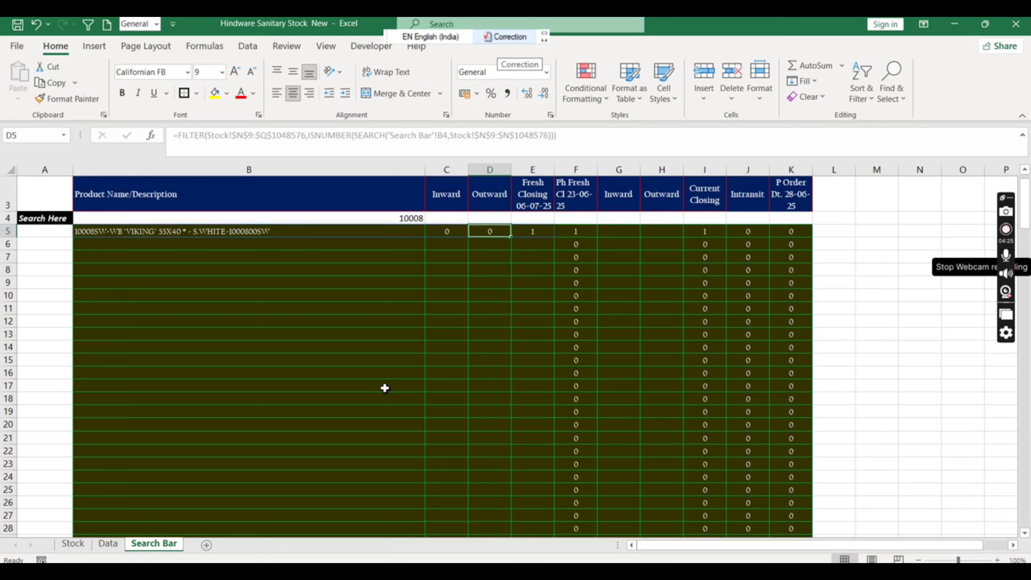
# Step: Enter 10 in Inward cell G5 and 2 in Outward cell H5 for the searched product
pyautogui.press('Right')
pyautogui.press('Right')
pyautogui.press('Right')
pyautogui.press('Right')
pyautogui.press('Right')
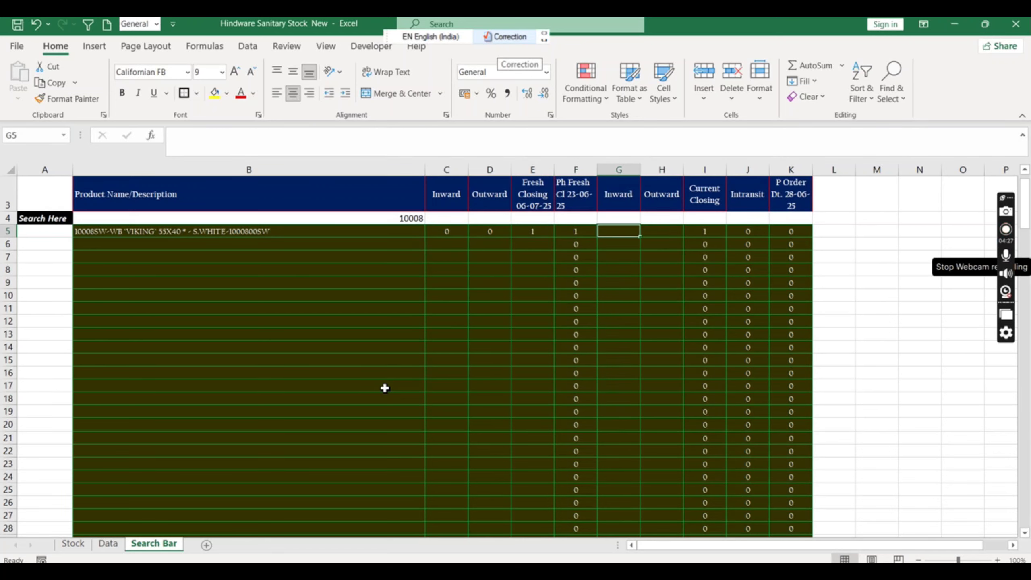
pyautogui.write('10')
pyautogui.press('Right')
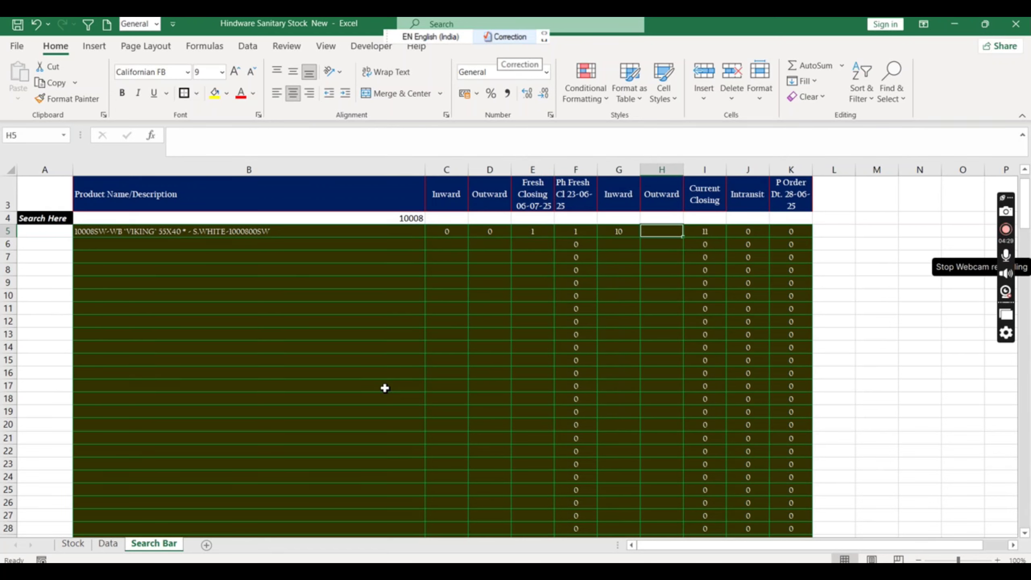
pyautogui.write('2')
pyautogui.press('Right')
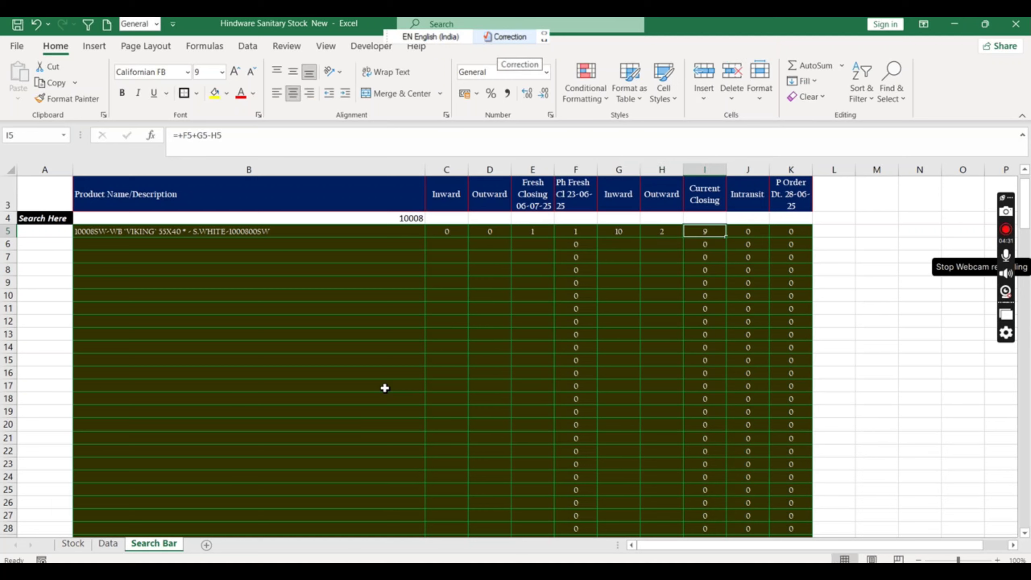
# Step: Inspect the Current Closing formula in I5 and the cells it refers to, leaving it unedited
pyautogui.press('Left')
pyautogui.press('Left')
pyautogui.press('Left')
pyautogui.press('Right')
pyautogui.press('Right')
pyautogui.press('Right')
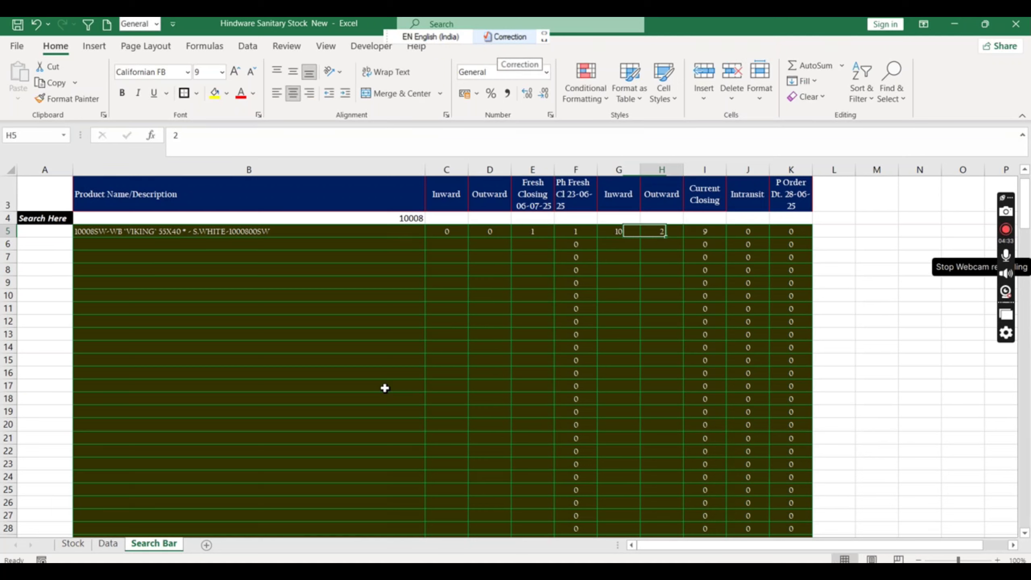
pyautogui.press('F2')
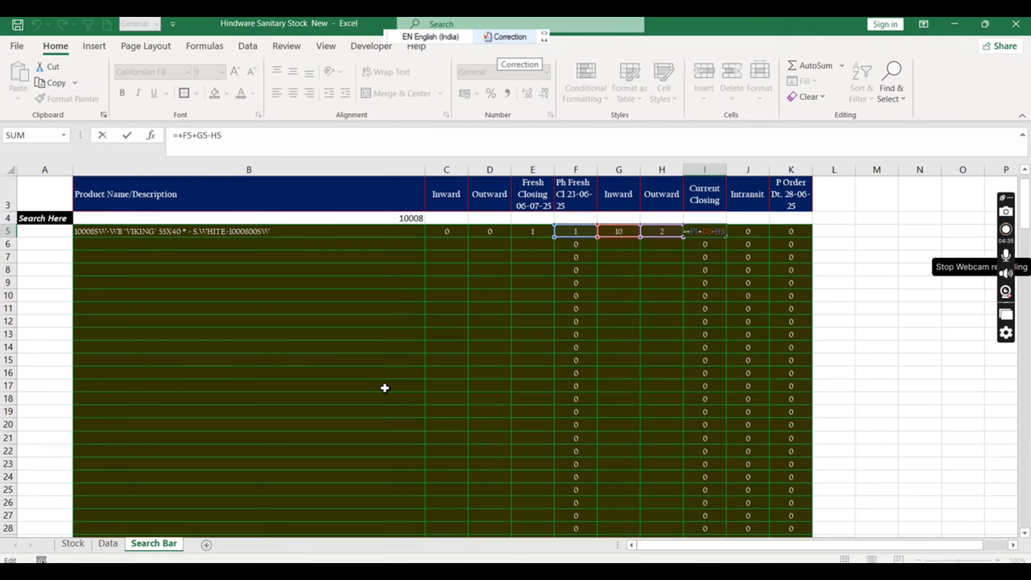
pyautogui.press('Escape')
# Step: Check the Ph Fresh, Inward, Outward and Current Closing values in row 5 and return to search cell B4
pyautogui.press('Left')
pyautogui.press('Left')
pyautogui.press('Left')
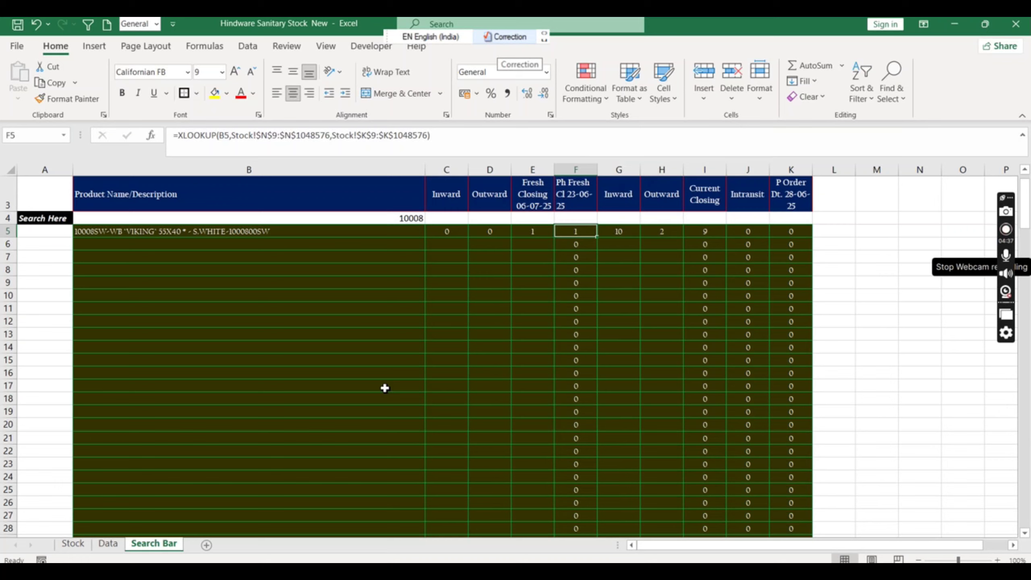
pyautogui.press('Right')
pyautogui.press('Right')
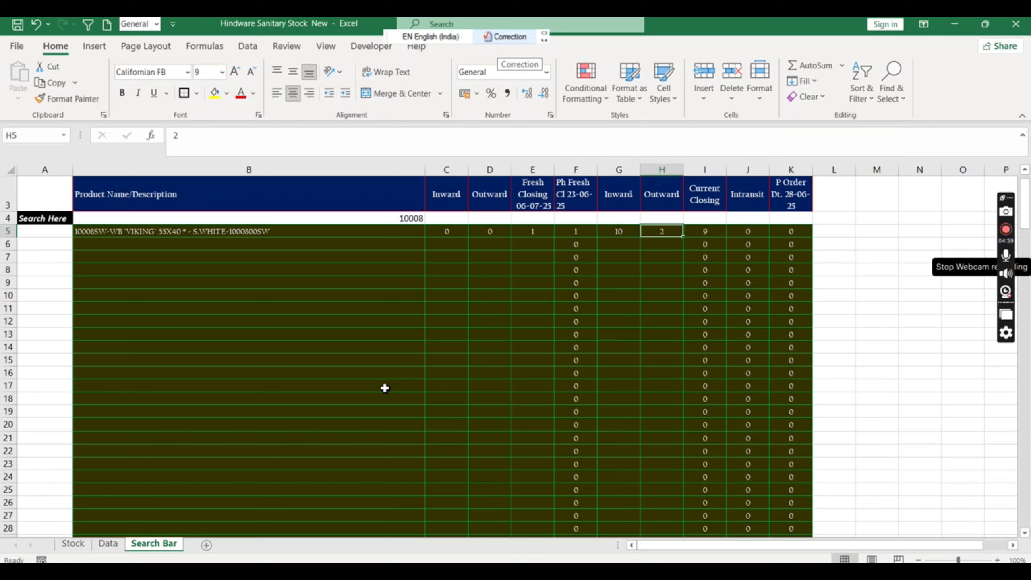
pyautogui.press('Right')
pyautogui.press('Left')
pyautogui.hotkey('ctrl', 'Left')
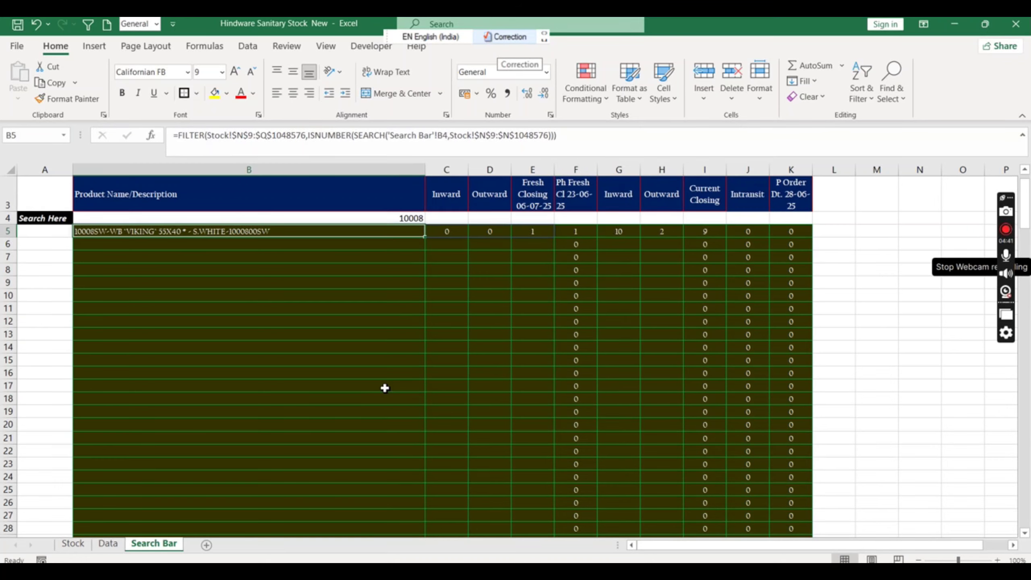
pyautogui.press('Up')
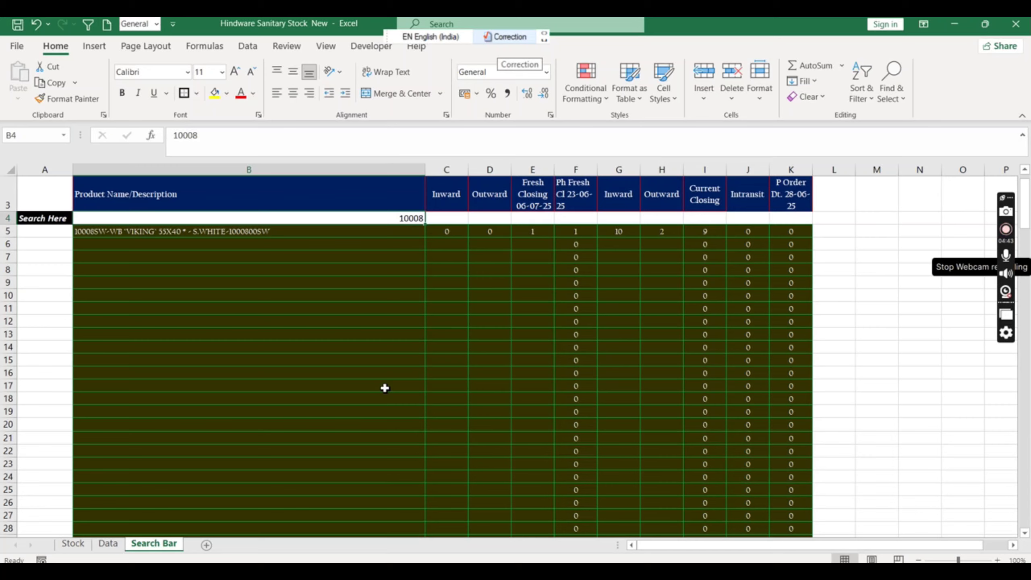